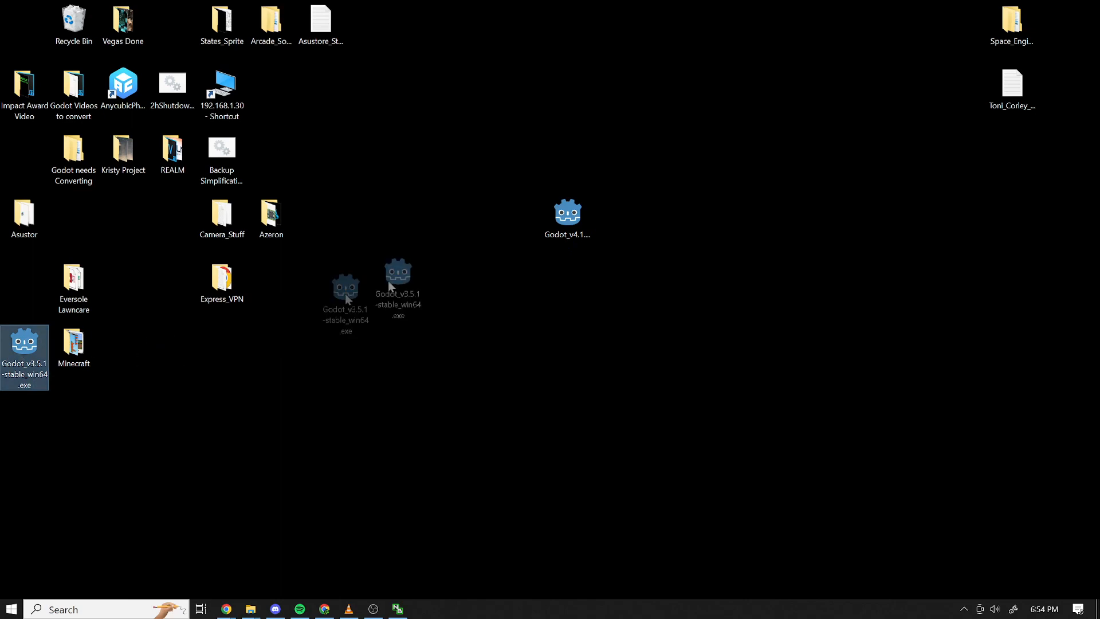
- Identify the Godot 4.1.1 executable on the desktop and view the download options on the Godot website
left_click(577, 216)
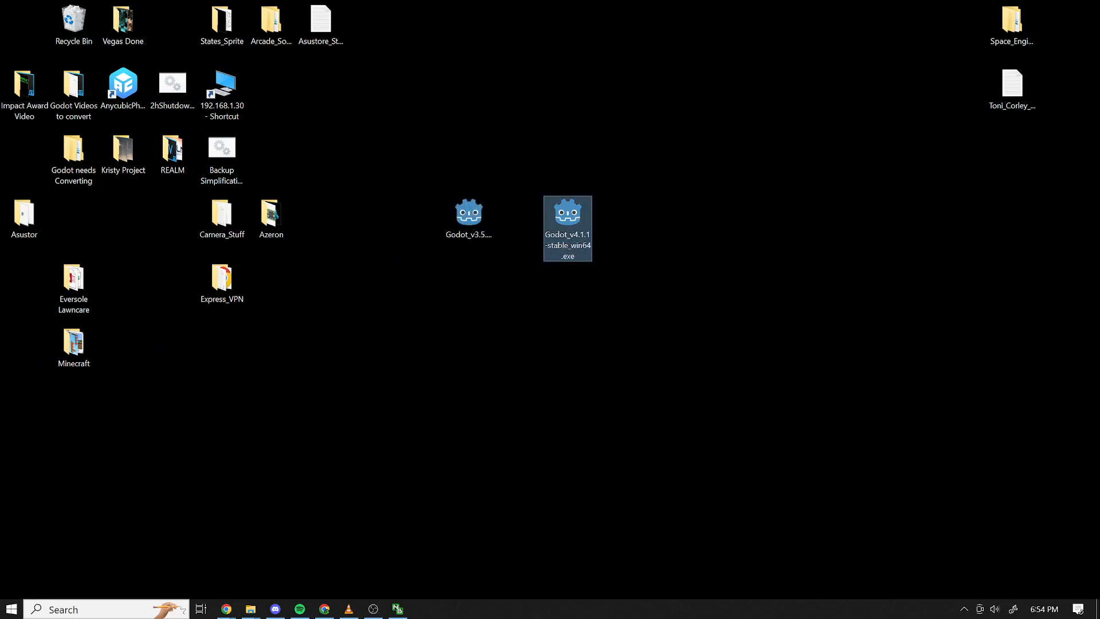
left_click_drag(1099, 143, 478, 81)
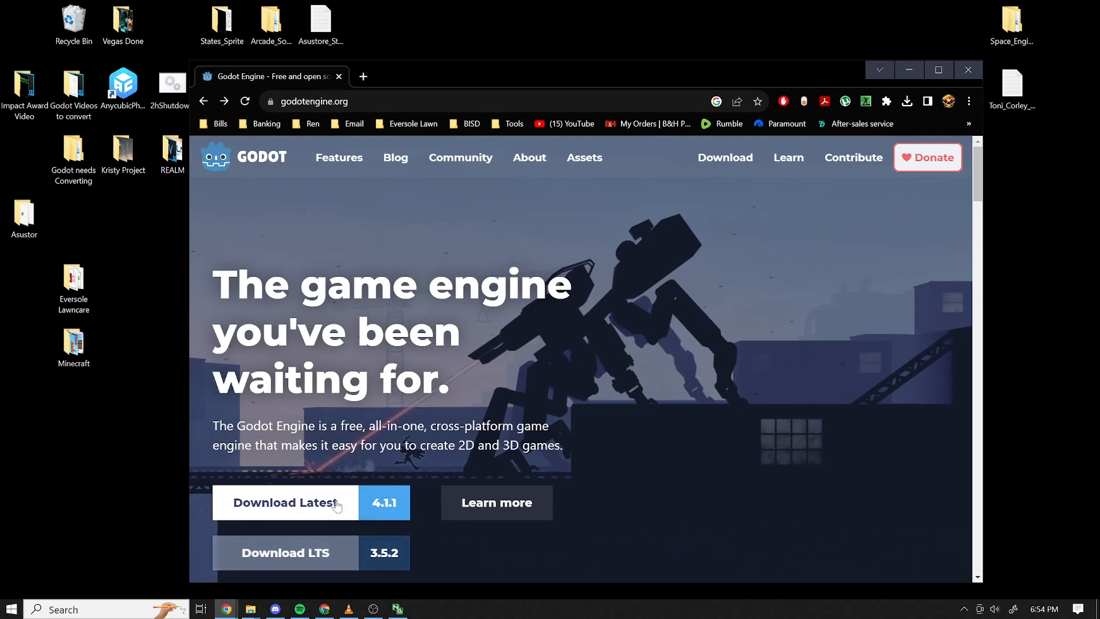
left_click_drag(522, 71, 1099, 80)
- Launch Godot 4.1.1 and open the 3d_Godot_Basics project, accepting its conversion to version 4.1
double_click(567, 217)
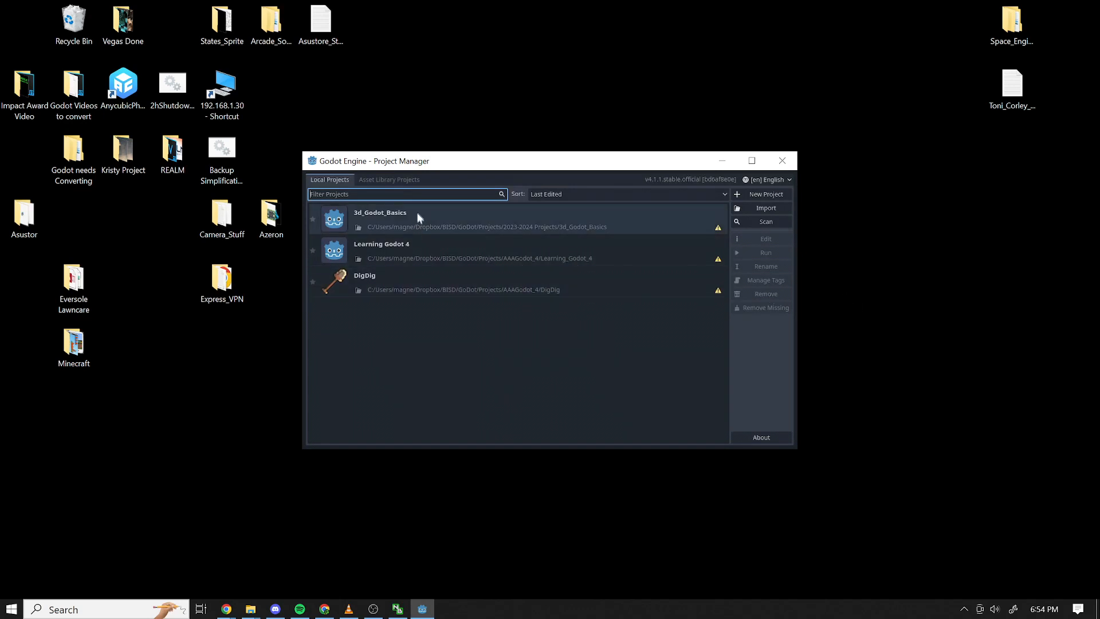
left_click(414, 225)
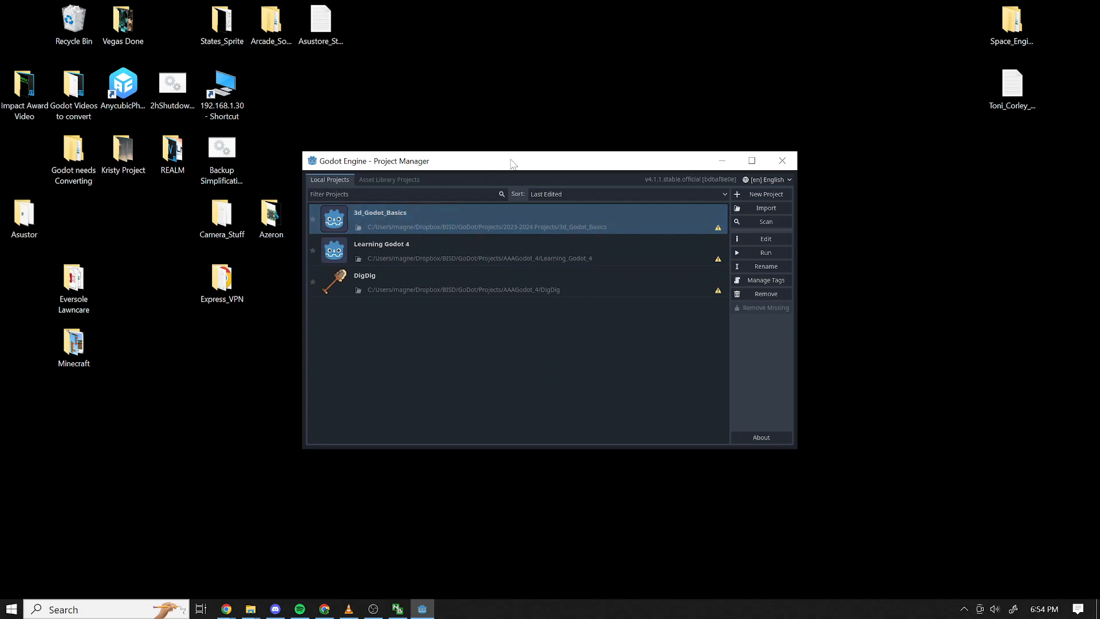
double_click(421, 220)
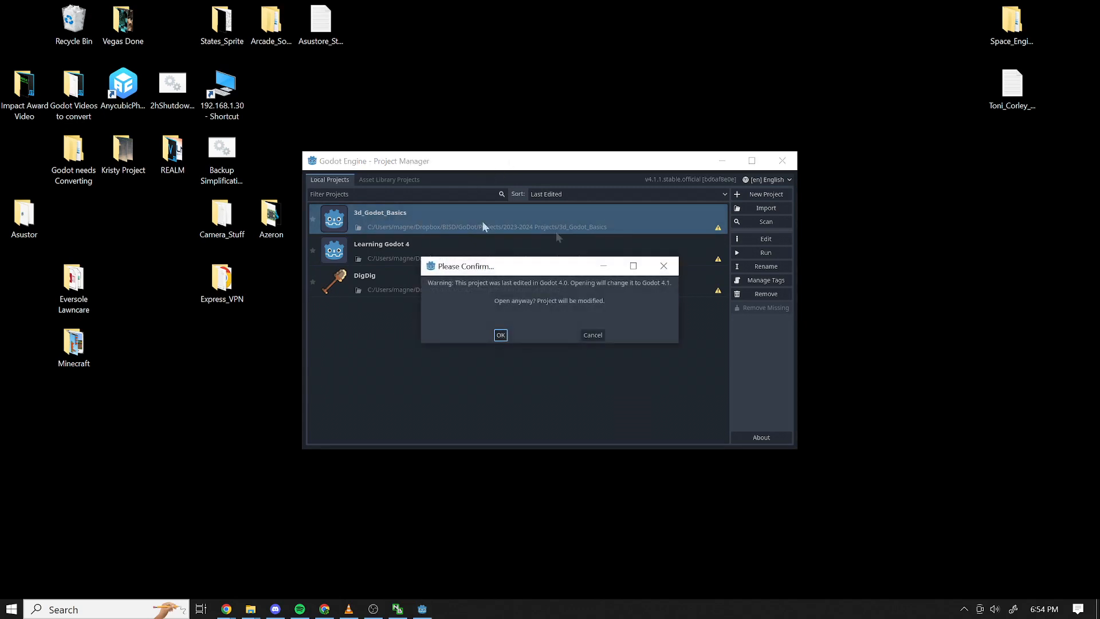
left_click(501, 335)
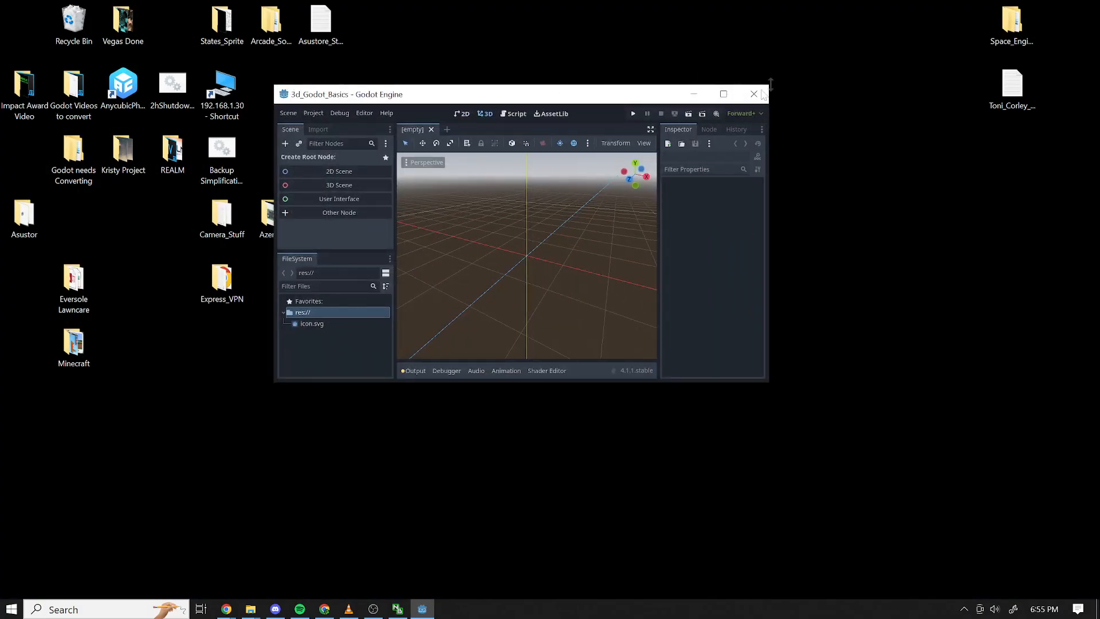
- Maximize the project's editor window and widen the Scene and FileSystem docks slightly
left_click(723, 93)
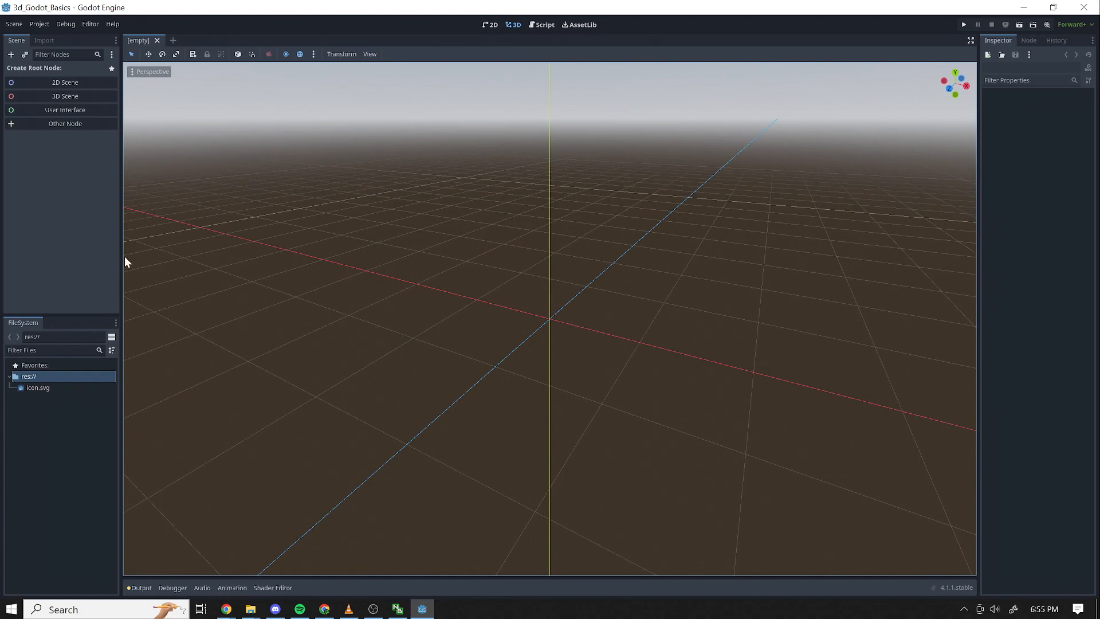
left_click_drag(120, 254, 155, 255)
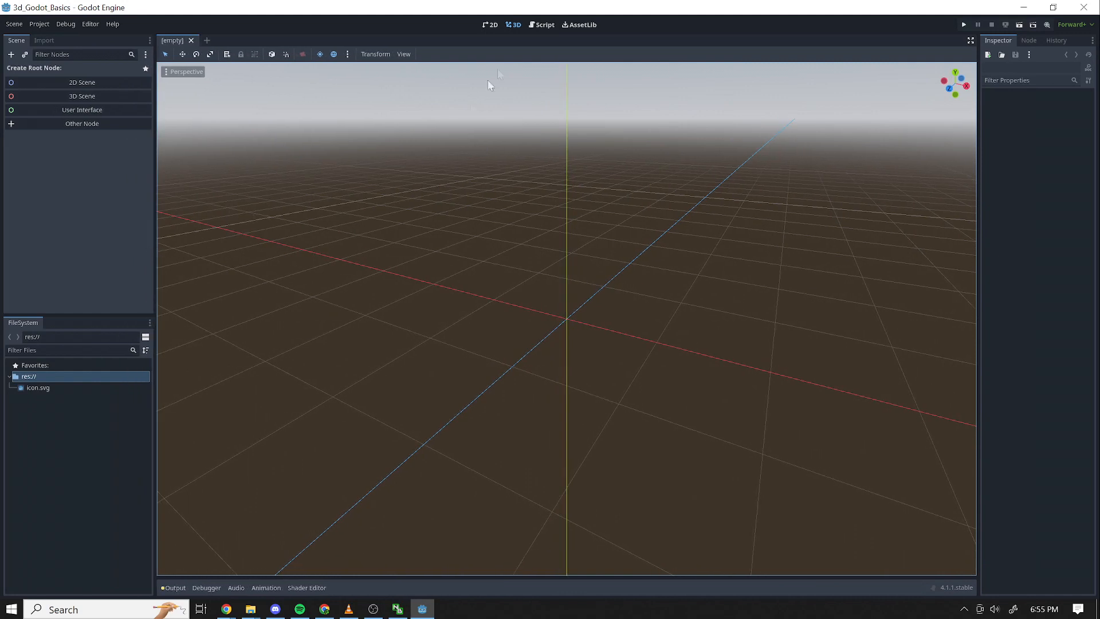
- Compare the 2D and 3D workspaces of the empty scene, ending in the 3D workspace
left_click(486, 25)
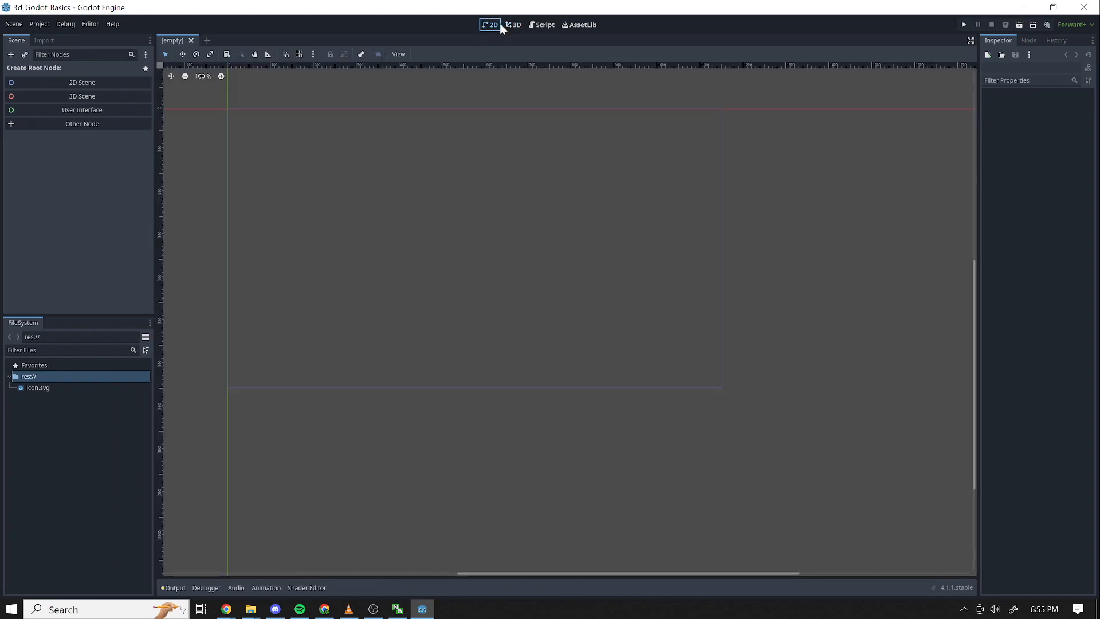
left_click(514, 25)
left_click(492, 26)
left_click(514, 25)
left_click(491, 26)
left_click(513, 25)
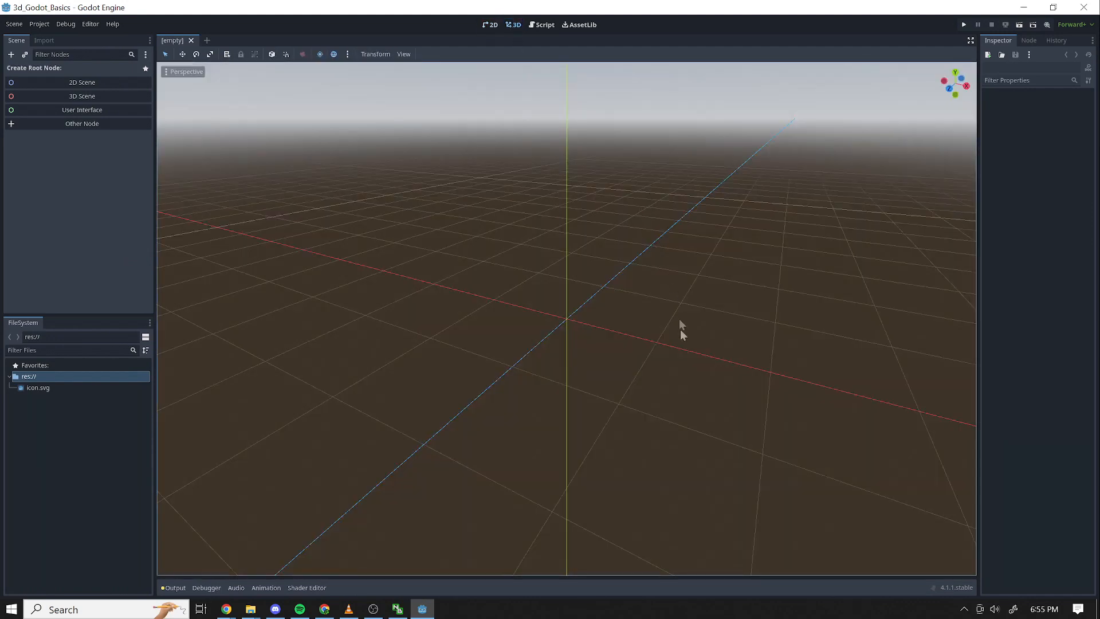
- Look around the empty 3D viewport and try moving the camera sideways, forward and backward in freelook
mouse_move(595, 237)
right_mouse_down()
mouse_move(578, 229)
mouse_move(587, 220)
right_mouse_up()
right_click_drag(590, 264, 594, 282)
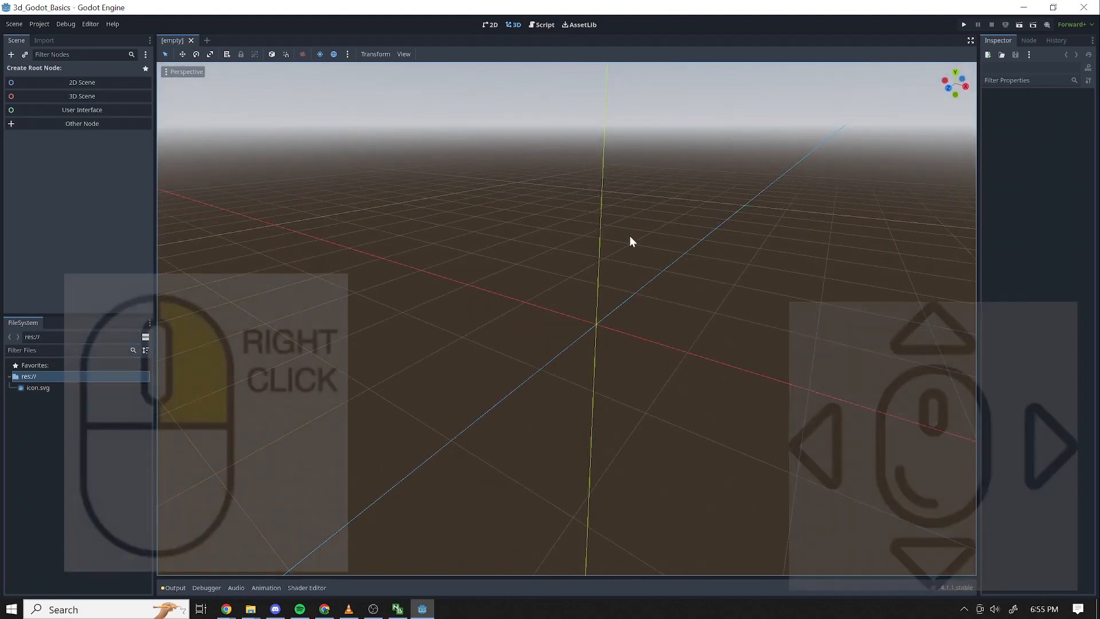
right_click_drag(645, 274, 572, 287)
key("a")
key("d")
key("a")
key("w")
key("s")
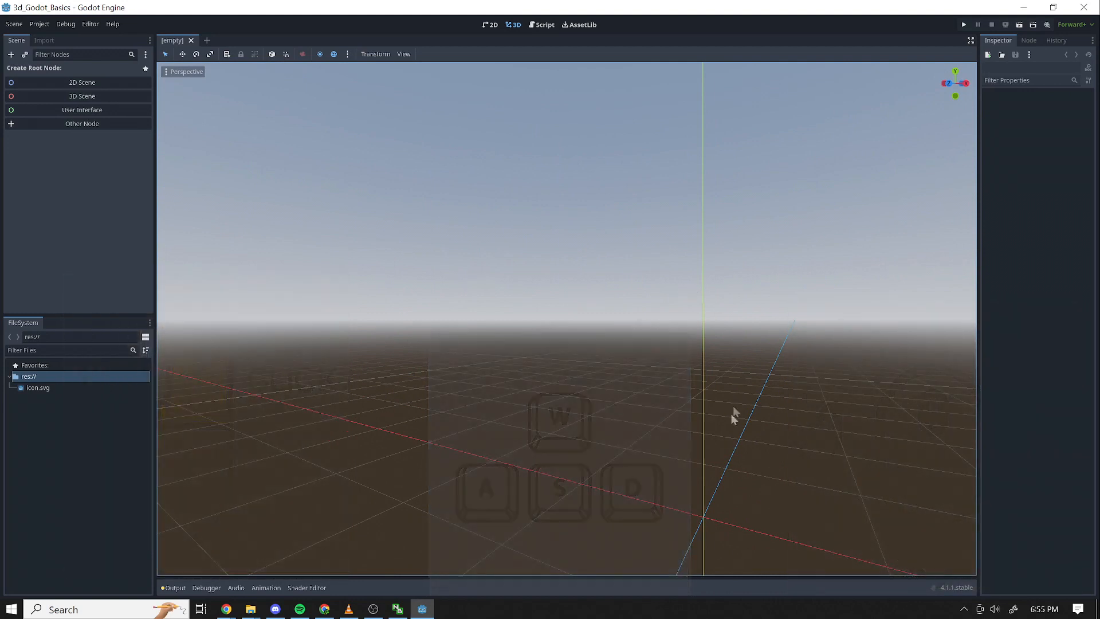
- Practise freelook in the 3D viewport by turning the camera and flying it in all directions, including up and down
right_click_drag(699, 390, 753, 445)
right_click_drag(586, 429, 604, 310)
right_click_drag(613, 361, 574, 287)
key("w")
key("s")
key("s")
key("w")
key("d")
key("a")
key("d")
key("a")
key("d")
key("d")
key("e")
key("q")
key("e")
key("q")
key("q")
- Try faster and slower freelook speeds while flying the camera back and forth in the 3D viewport
scroll(522, 316, "up", 10)
scroll(540, 274, "up", 2)
key("s")
scroll(539, 274, "down", 12)
key("w")
scroll(539, 274, "up", 16)
key("s")
scroll(539, 274, "up", 18)
key("w")
key("s")
key("w")
key("a")
scroll(564, 267, "down", 10)
key("w")
scroll(564, 267, "down", 20)
key("s")
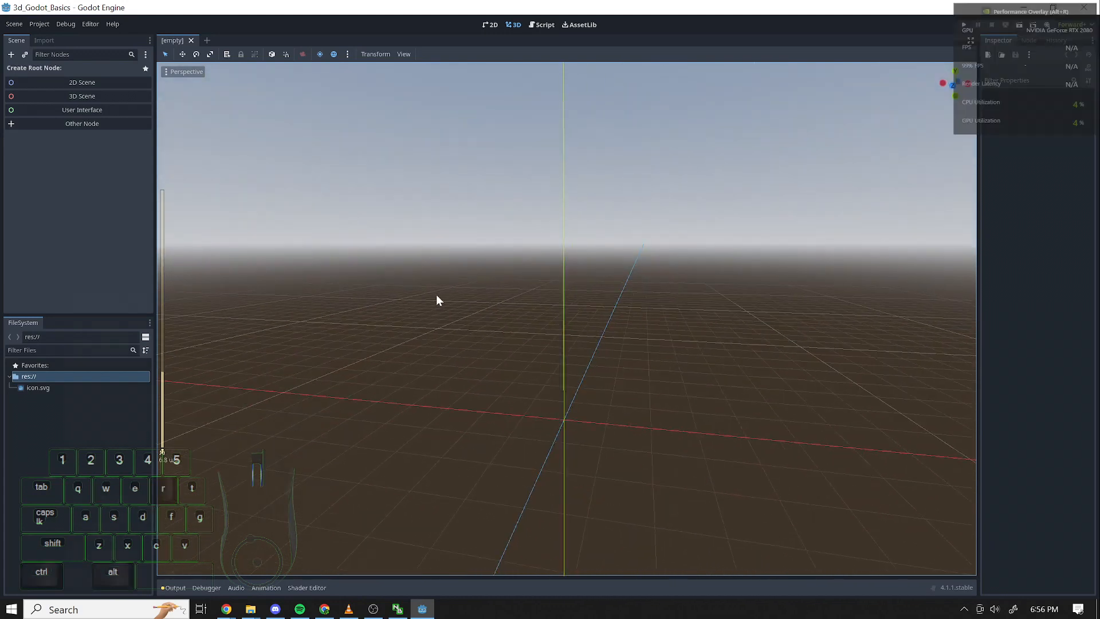
- Fly the camera around the origin to view the 3D grid and its axes from slightly above
right_click_drag(607, 393, 627, 414)
key("w")
key("d")
key("s")
key("a")
key("w")
key("s")
key("d")
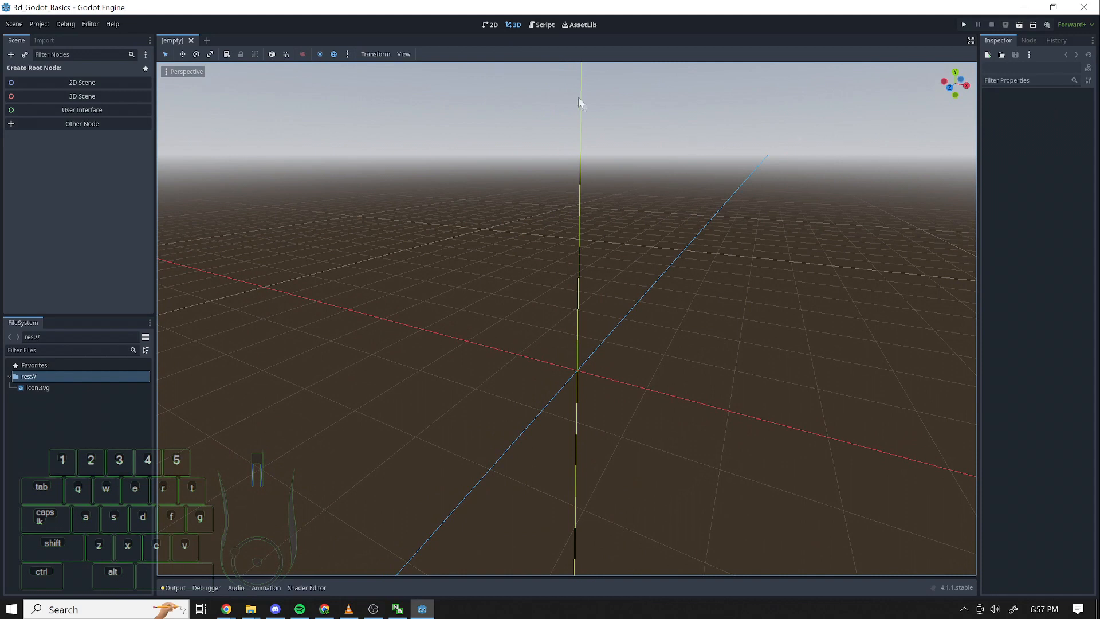
- Open the online Godot 4.1 documentation from the Script workspace and go to the manual's Introduction to 3D page
left_click(545, 26)
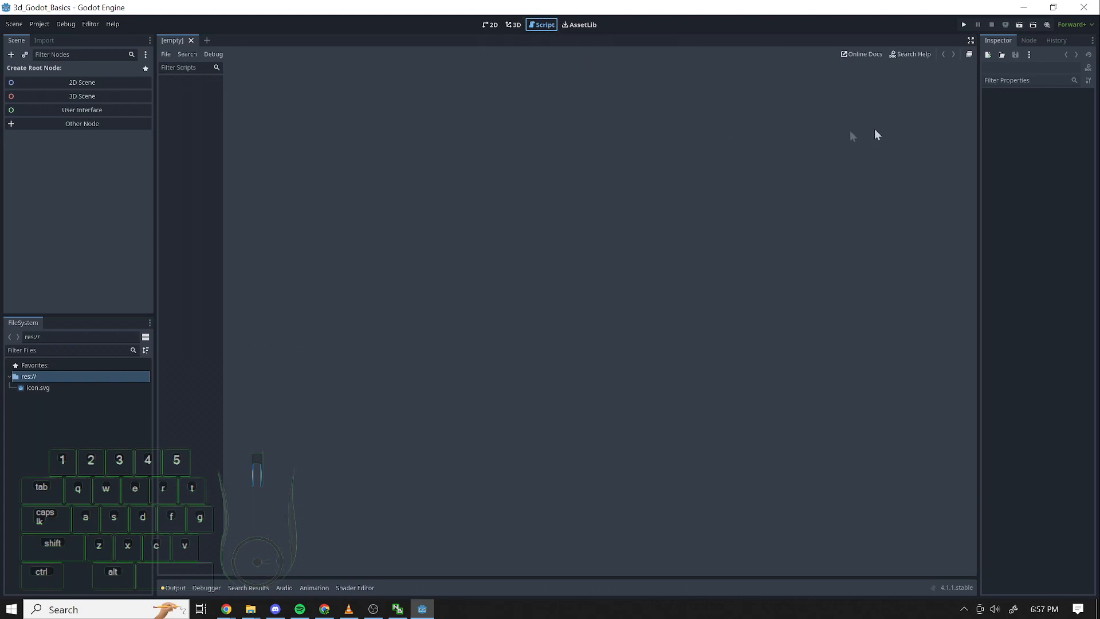
left_click(860, 53)
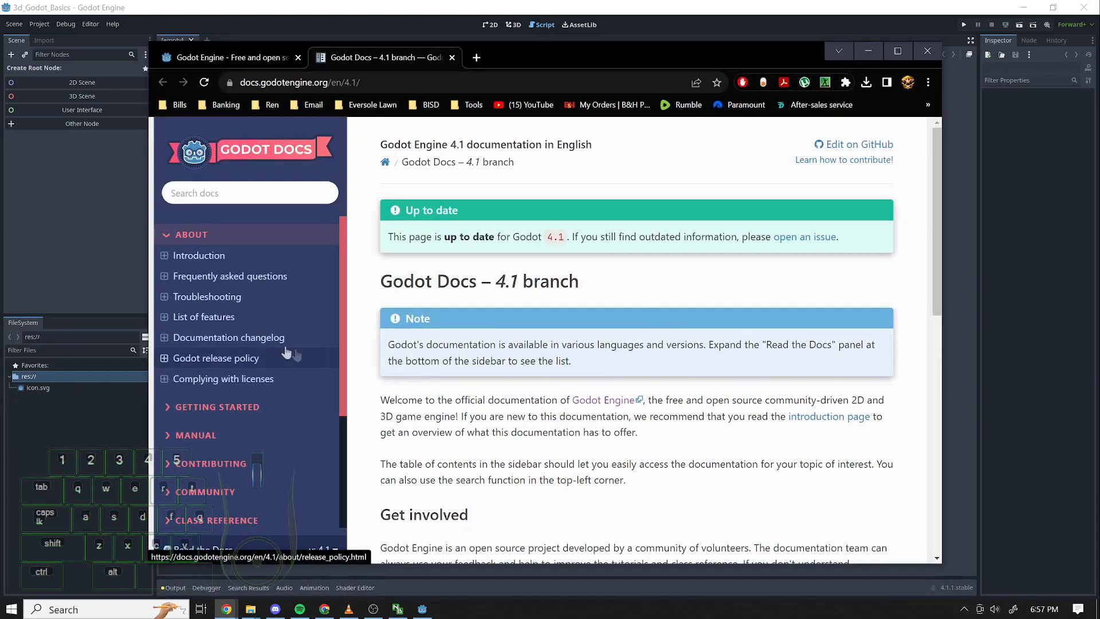
left_click(165, 436)
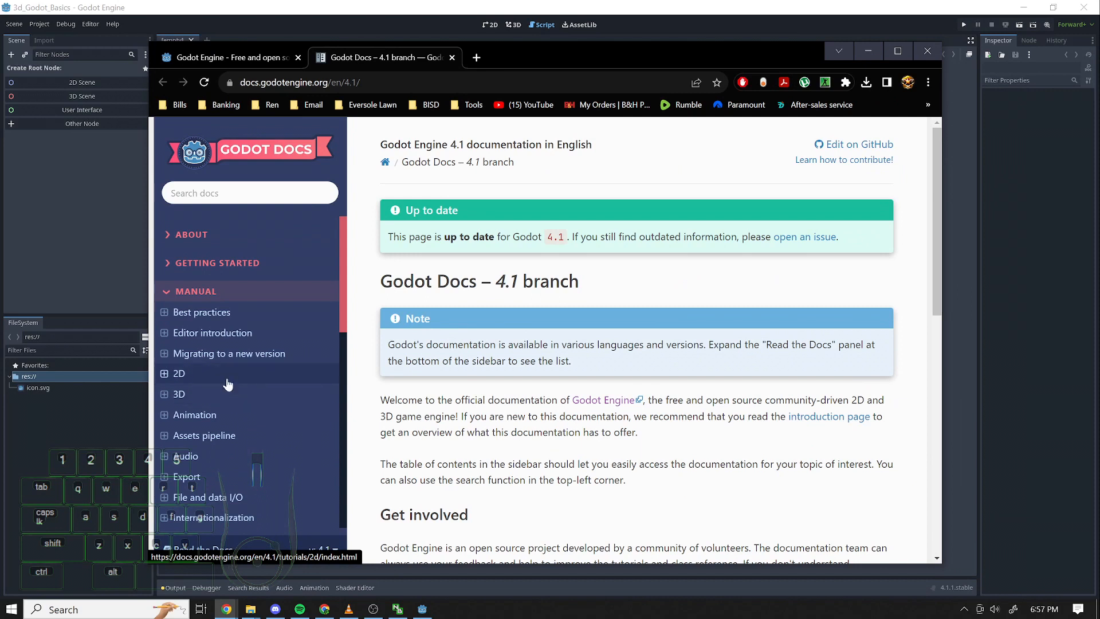
left_click(165, 394)
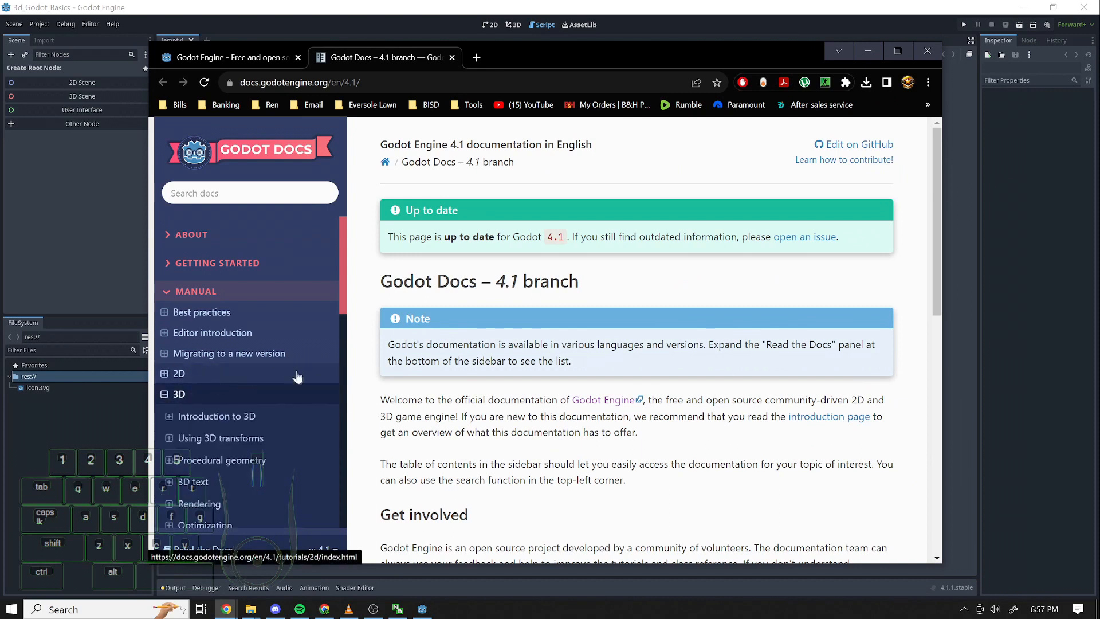
left_click(240, 420)
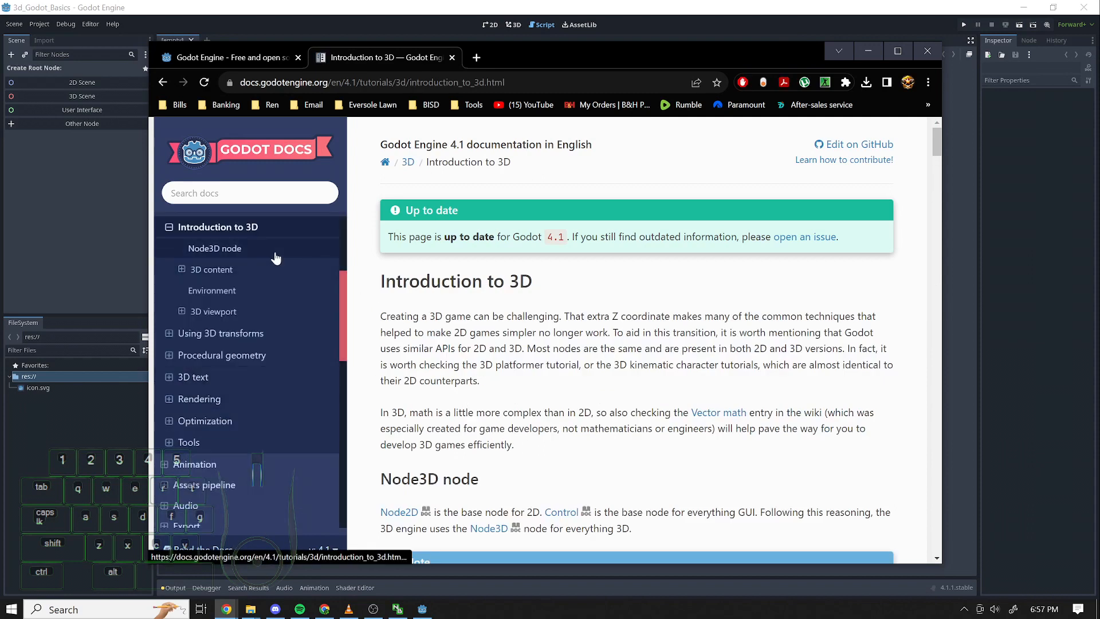
- Skim the Introduction to 3D page down to the coordinate system section, examining the navigation scheme in the Editor Settings picture
scroll(637, 359, "down", 10)
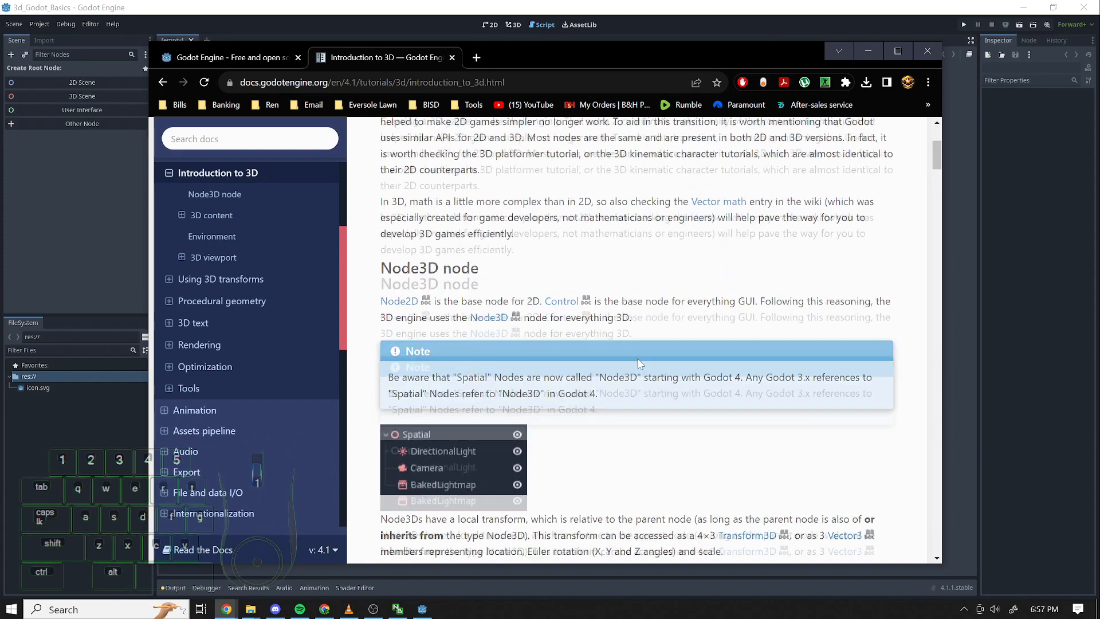
scroll(652, 330, "down", 20)
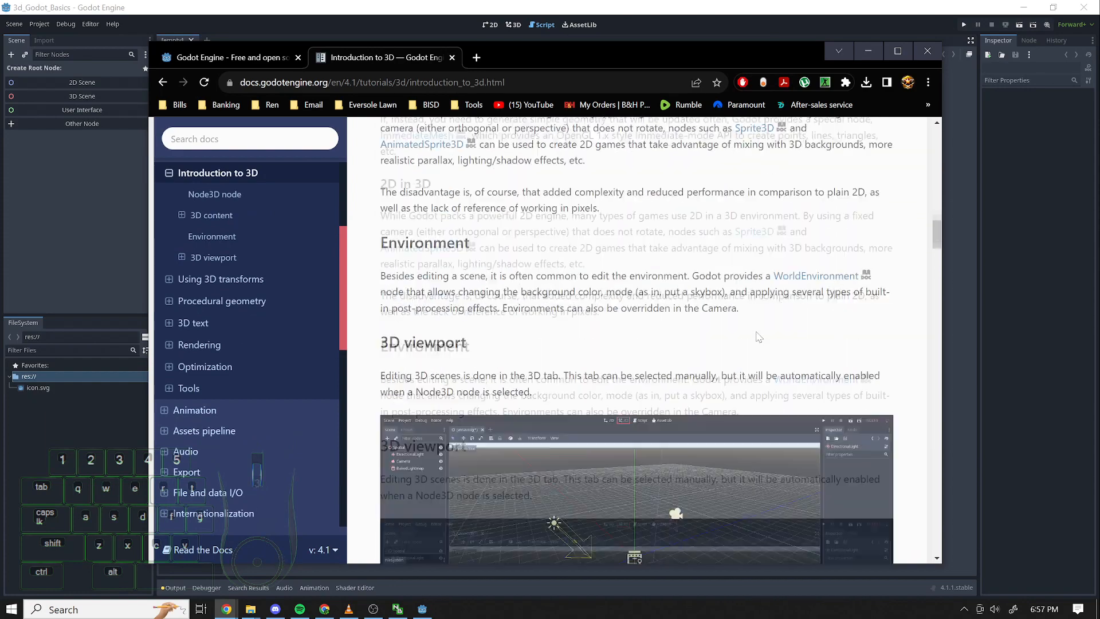
scroll(755, 331, "down", 8)
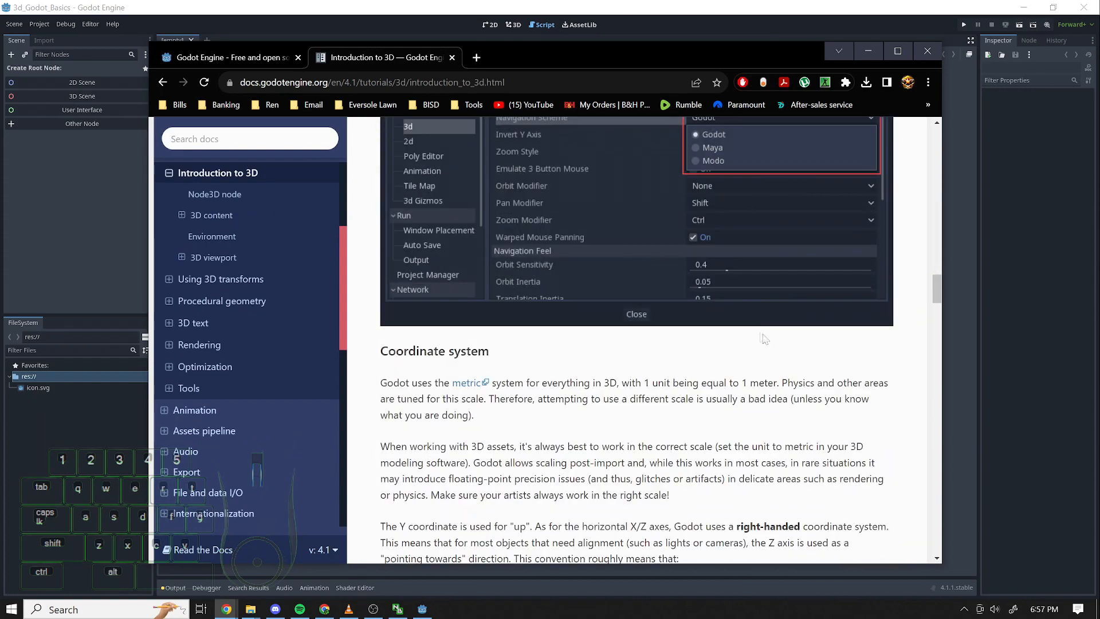
scroll(809, 366, "up", 1)
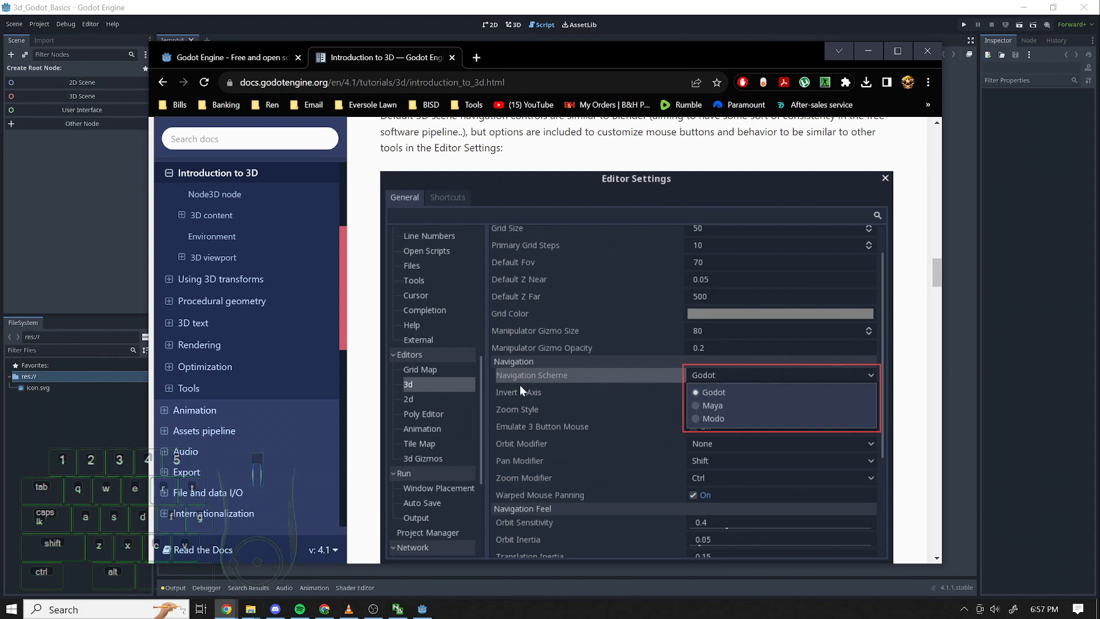
scroll(678, 438, "down", 2)
scroll(710, 439, "up", 9)
- Examine the coordinate system chart comparing left- and right-handed, Y-up and Z-up 3D software
scroll(790, 458, "down", 15)
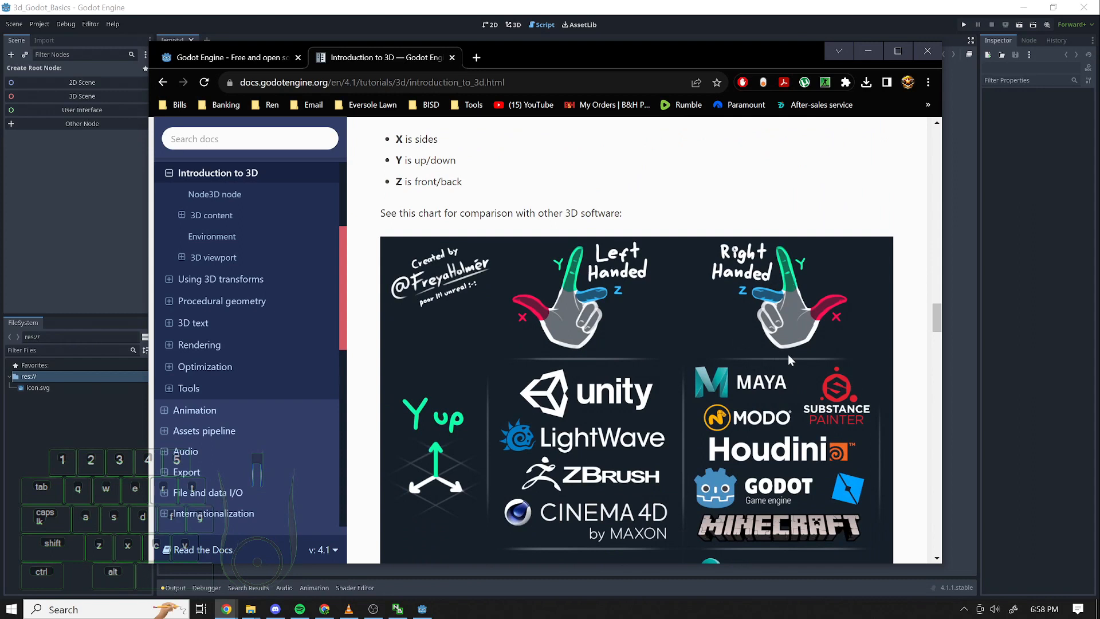
scroll(788, 355, "down", 1)
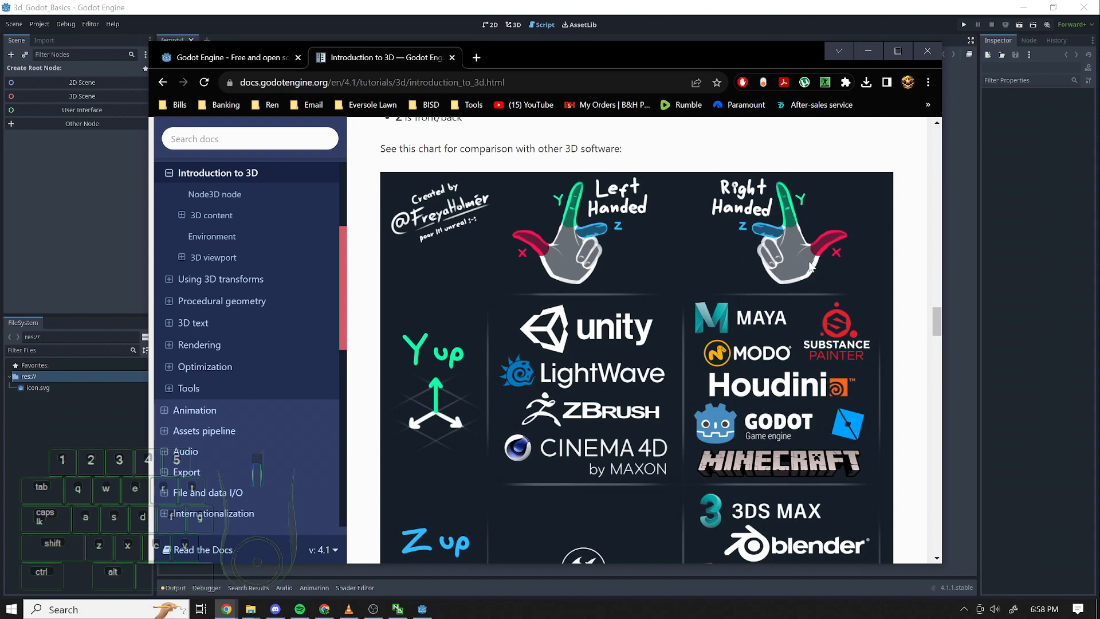
scroll(811, 267, "down", 1)
scroll(809, 263, "down", 1)
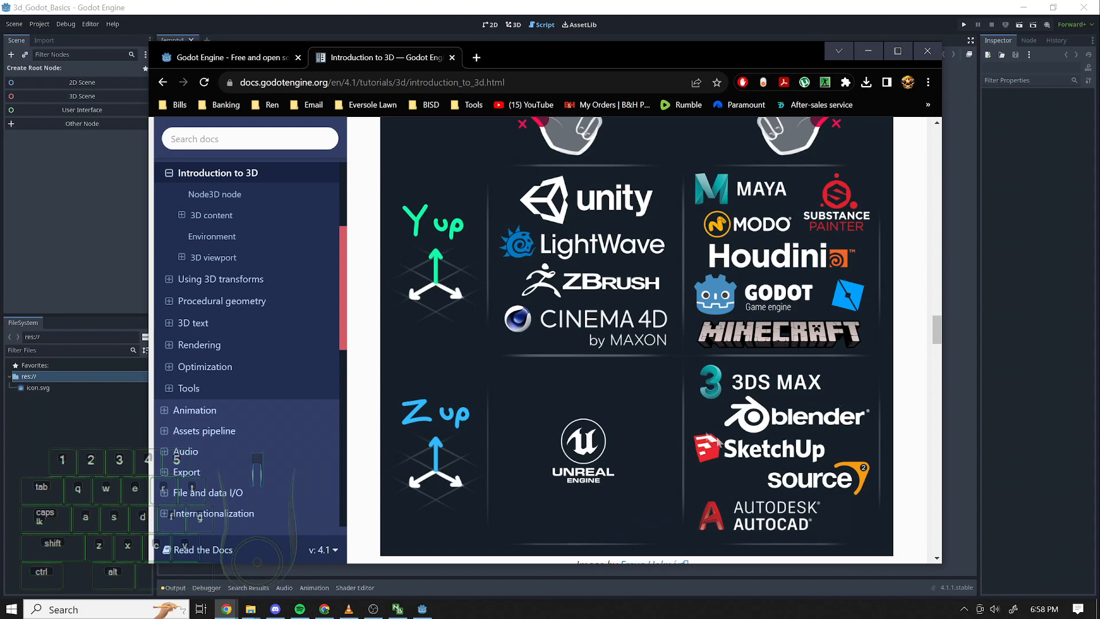
scroll(858, 475, "up", 1)
scroll(862, 453, "up", 1)
scroll(834, 459, "down", 2)
scroll(871, 401, "up", 1)
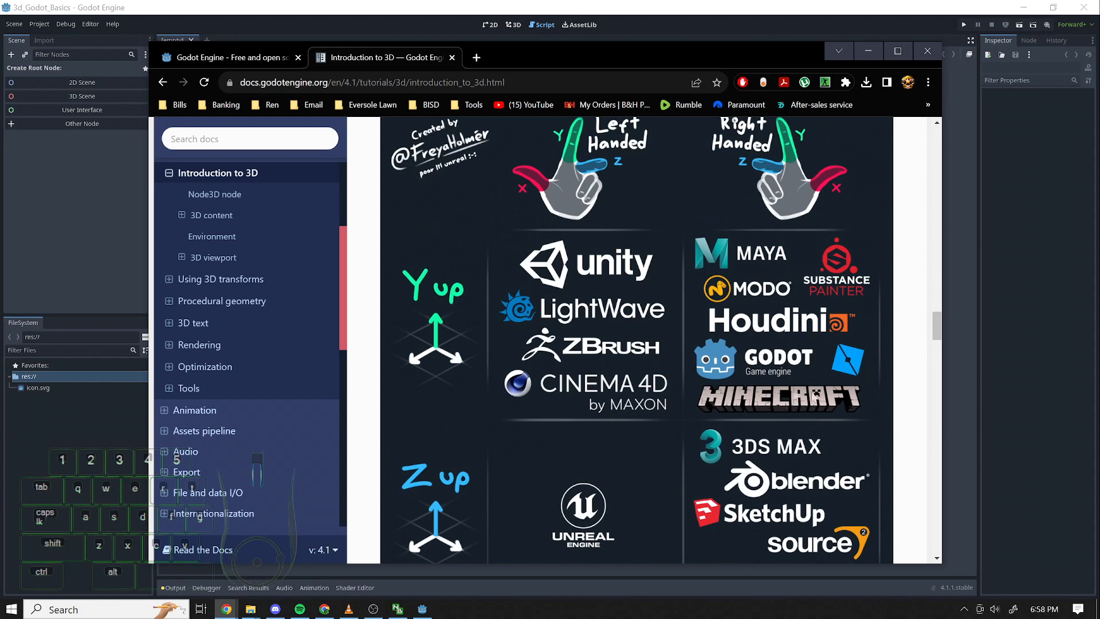
scroll(768, 389, "up", 1)
scroll(778, 385, "down", 1)
- Read the View menu section on viewport layouts and on hiding all or specific types of gizmos
scroll(784, 317, "down", 6)
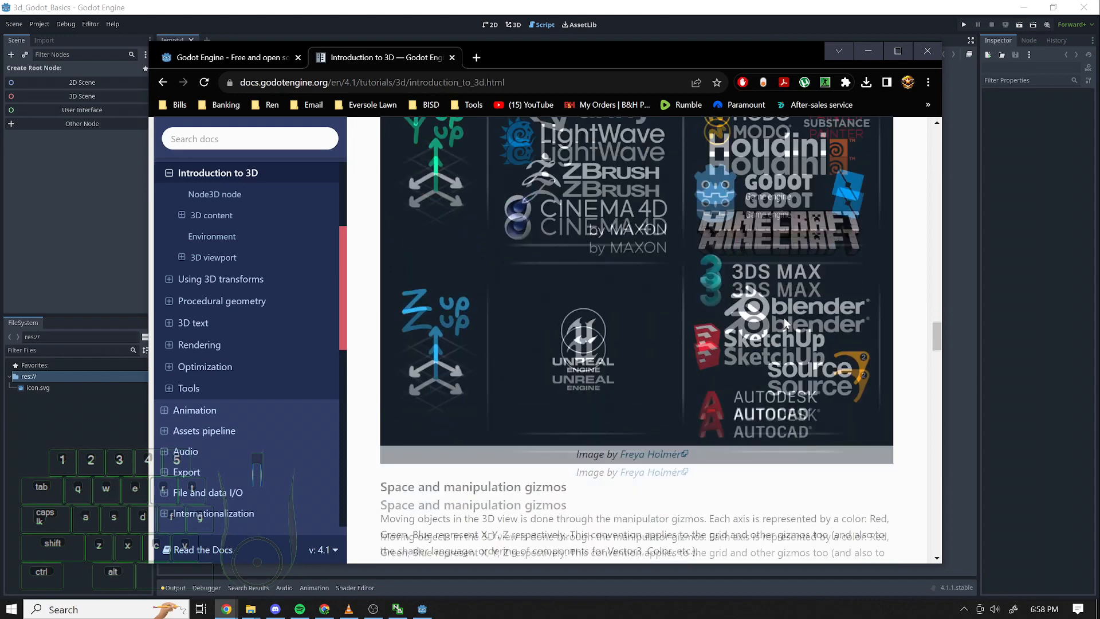
scroll(779, 301, "down", 10)
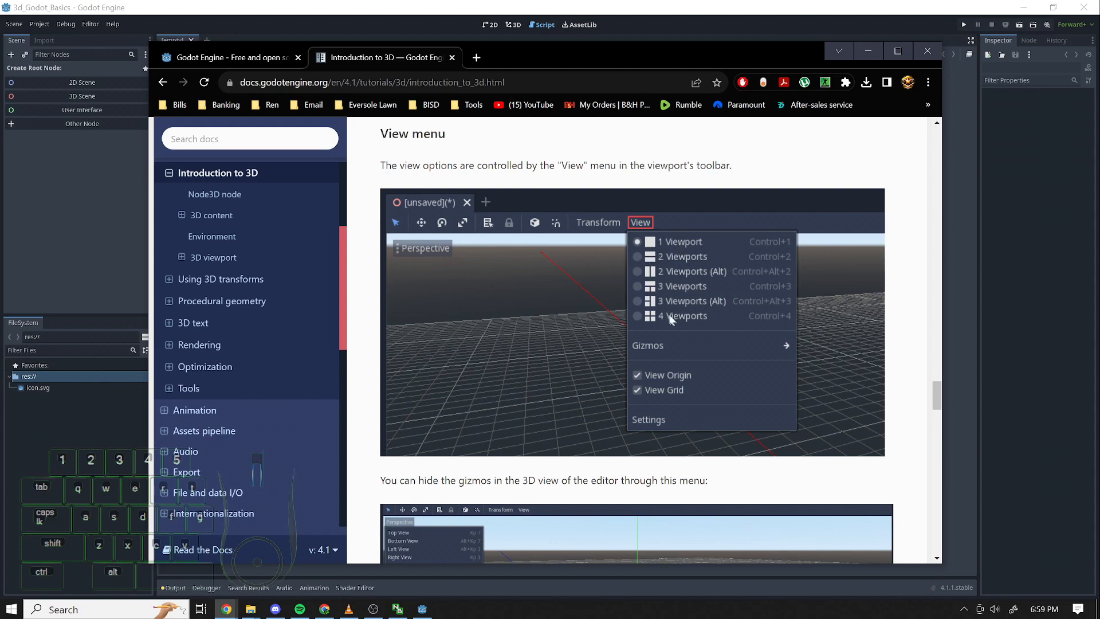
scroll(738, 331, "down", 2)
scroll(797, 312, "down", 4)
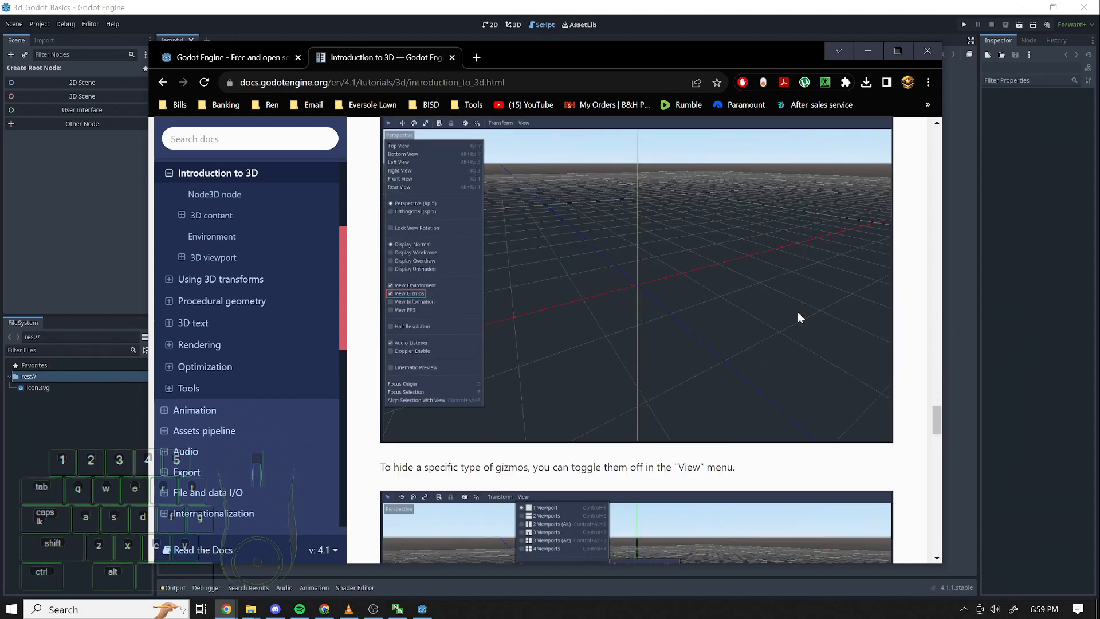
scroll(797, 312, "up", 5)
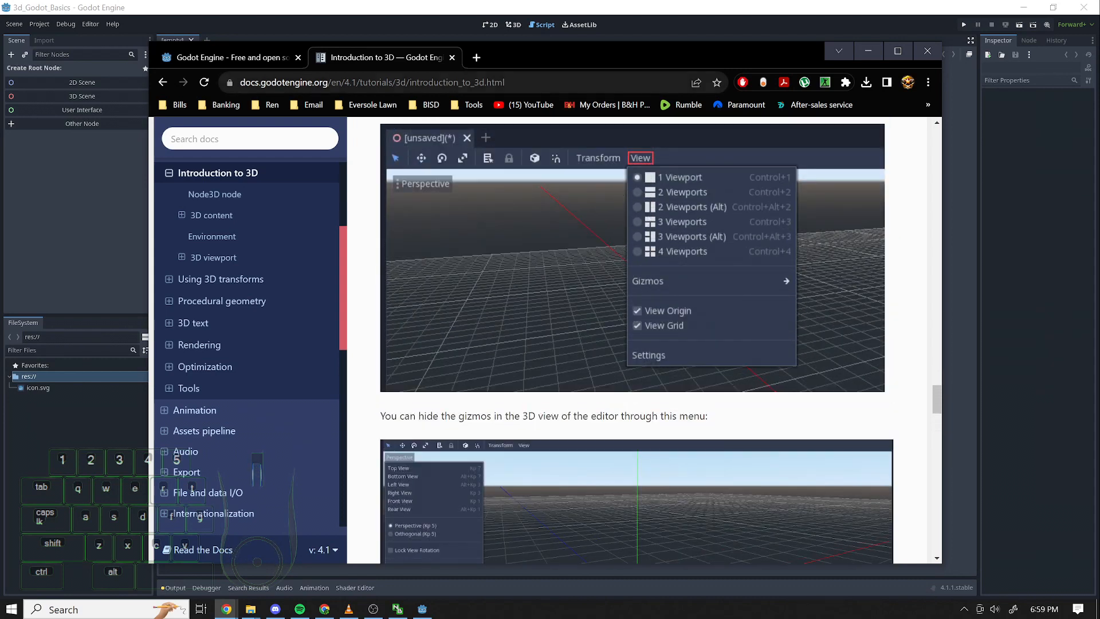
scroll(660, 222, "down", 9)
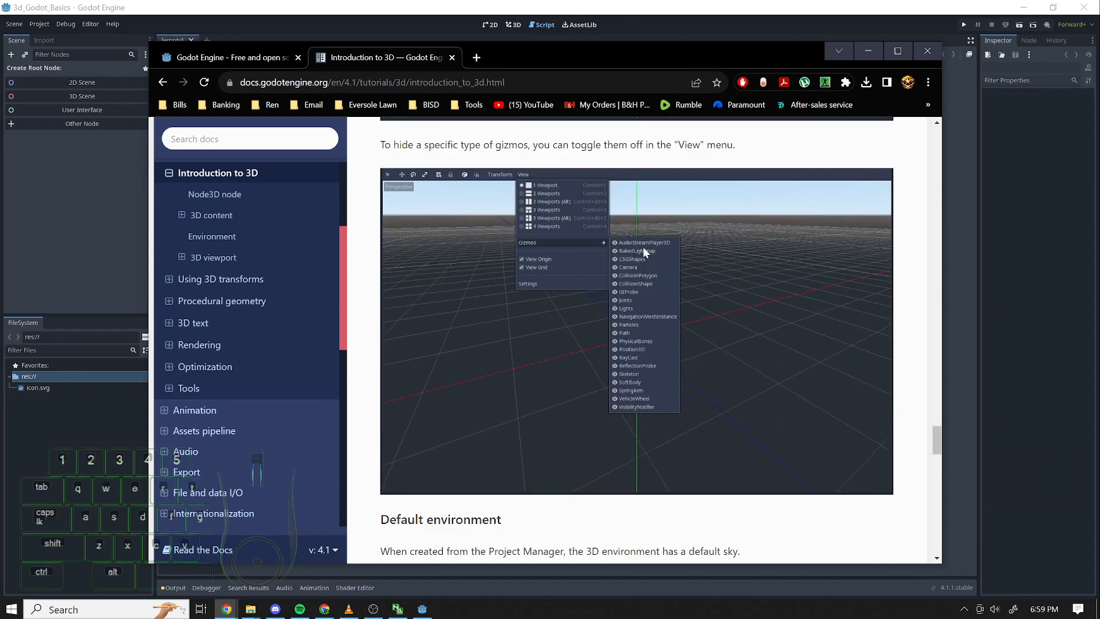
- Read the Default environment and Cameras sections of the Introduction to 3D page
scroll(611, 348, "down", 5)
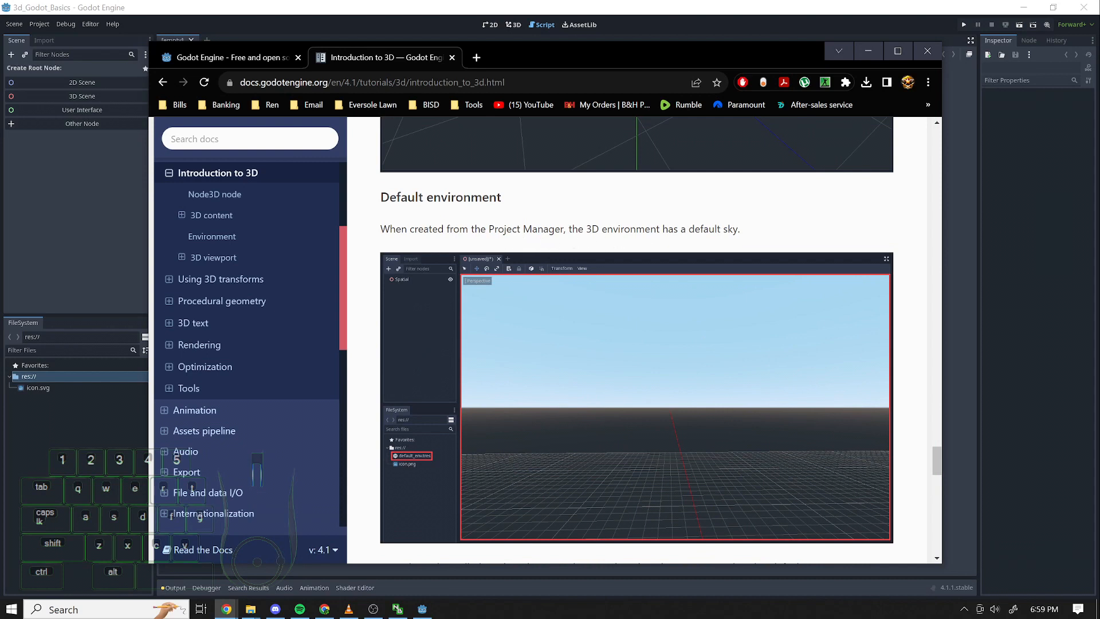
left_click_drag(762, 237, 579, 229)
left_click(743, 244)
scroll(717, 343, "down", 6)
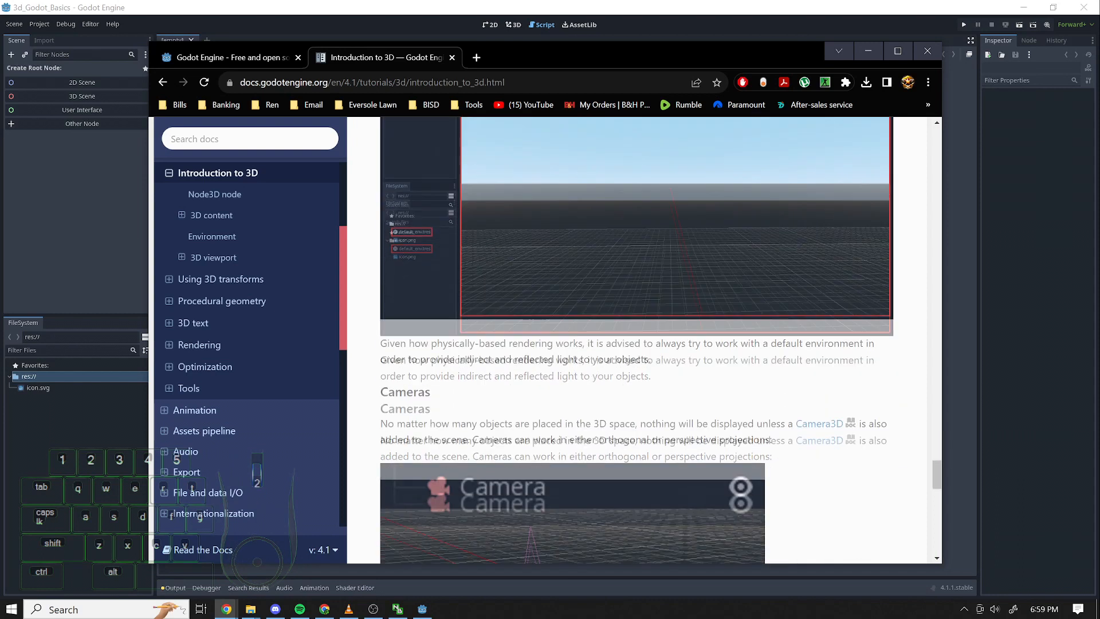
scroll(695, 411, "up", 1)
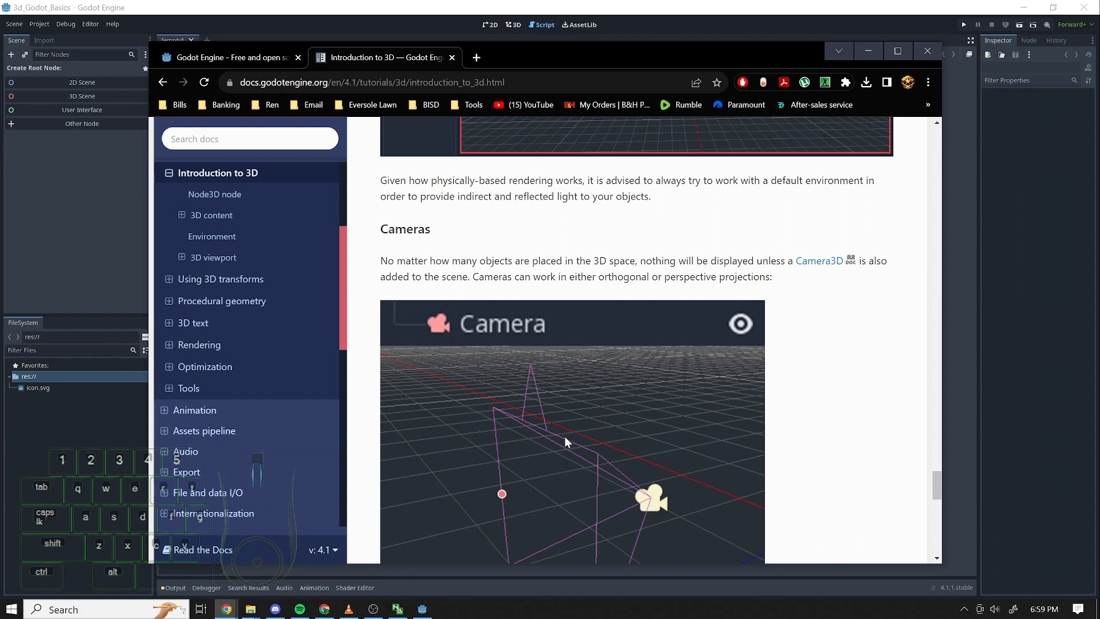
- Read how cameras relate to viewports, examining the ROOT, Viewport and Camera diagram and the rules for multiple cameras
scroll(776, 366, "down", 8)
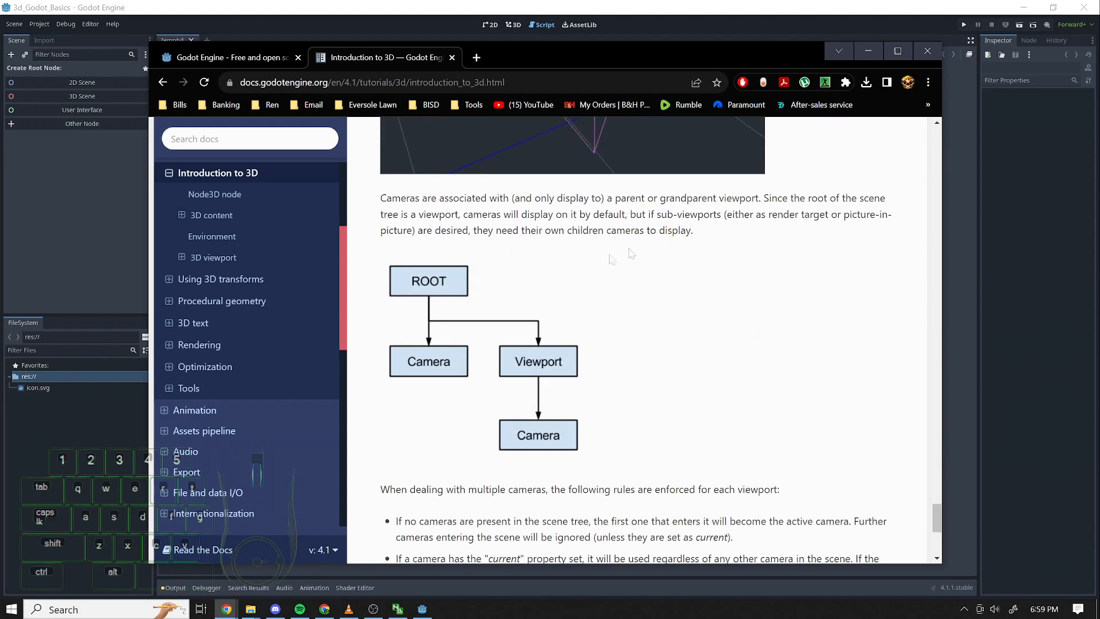
scroll(533, 263, "up", 3)
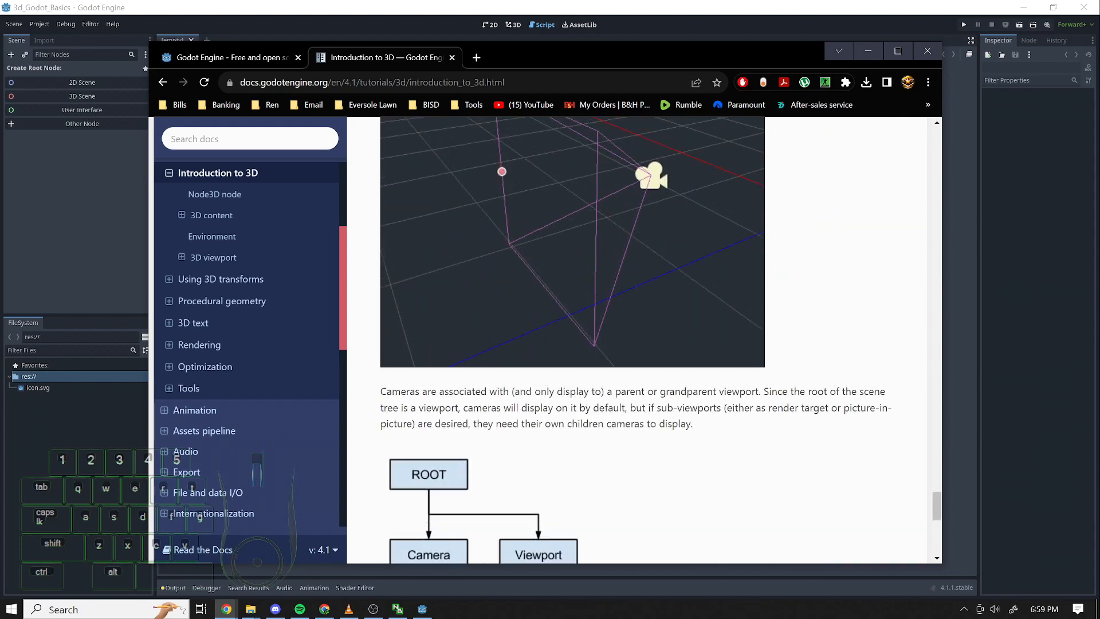
scroll(435, 395, "down", 1)
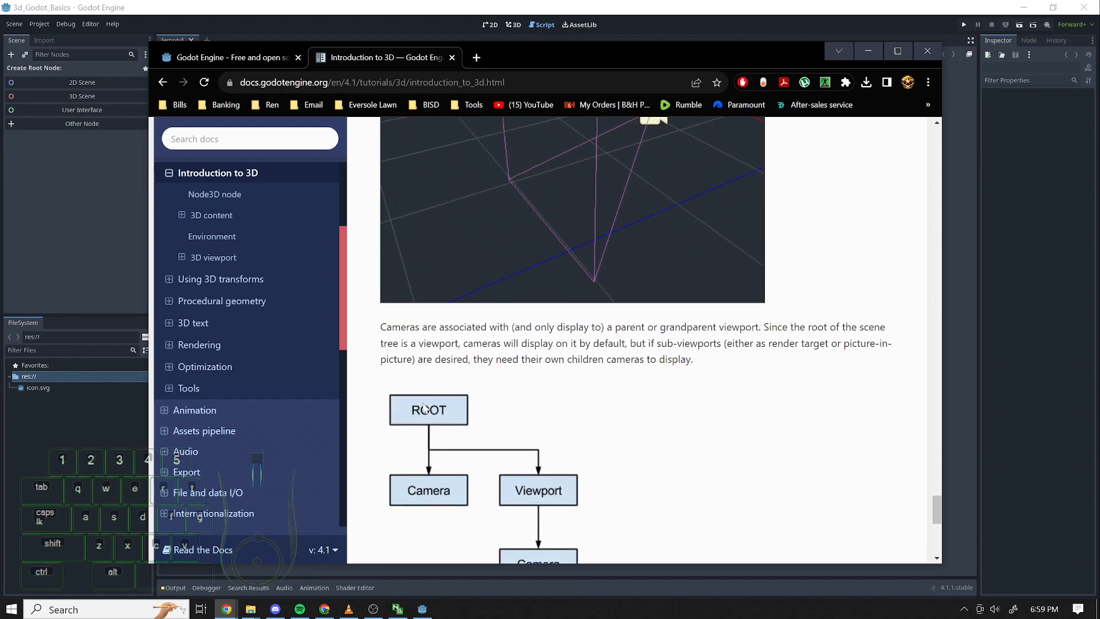
scroll(464, 434, "down", 1)
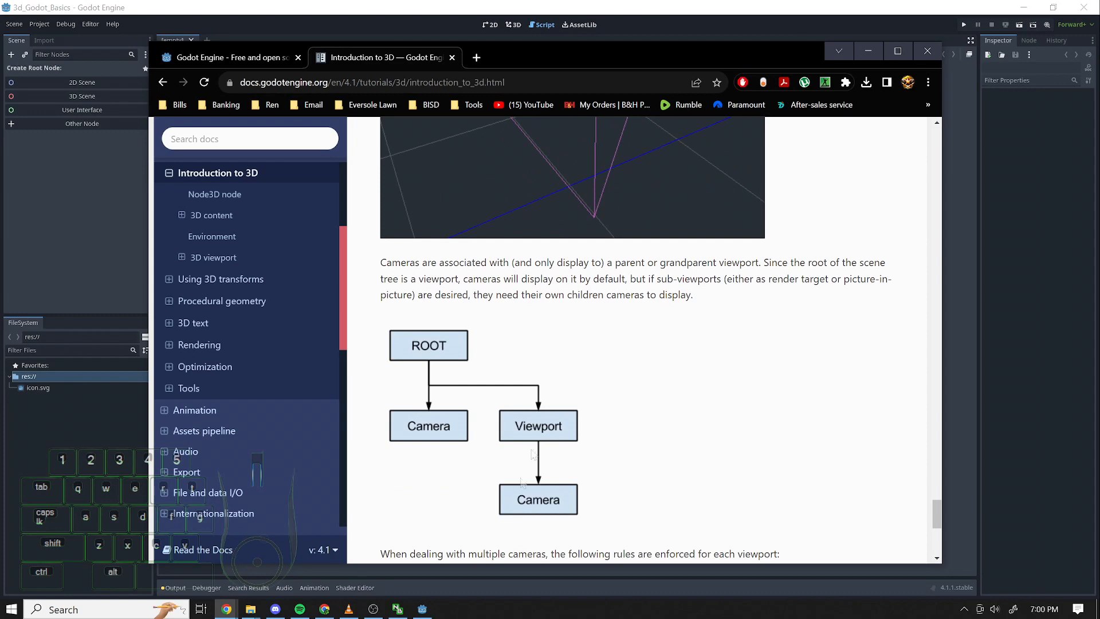
scroll(633, 408, "down", 3)
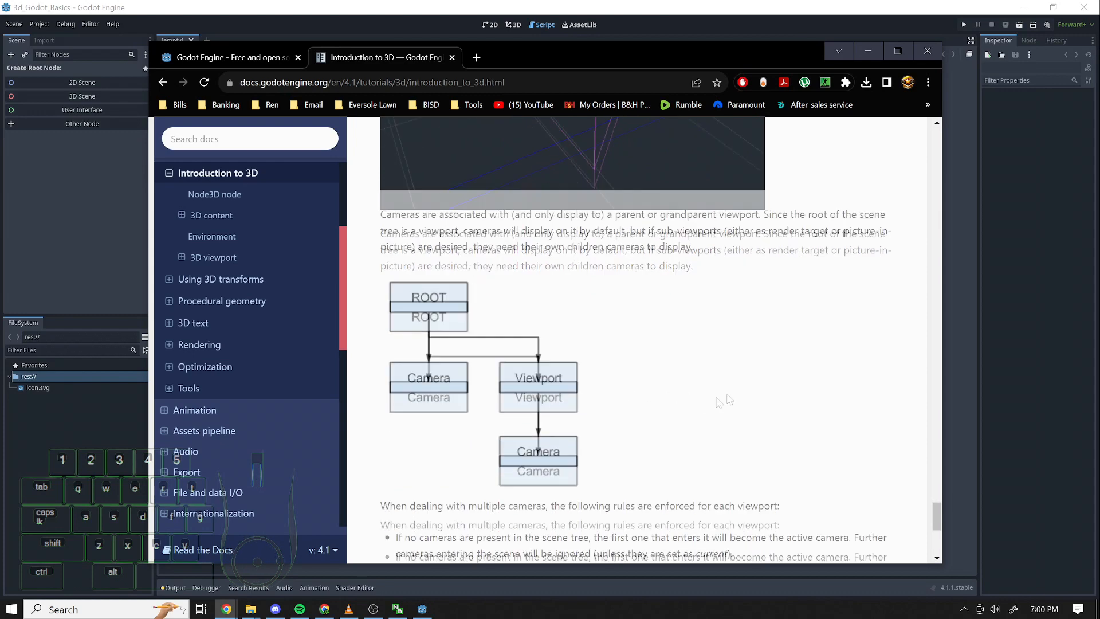
scroll(750, 378, "down", 3)
- Look back over the gizmo pictures, the coordinate system chart and the Space and manipulation gizmos section of the Introduction to 3D page
scroll(795, 362, "up", 12)
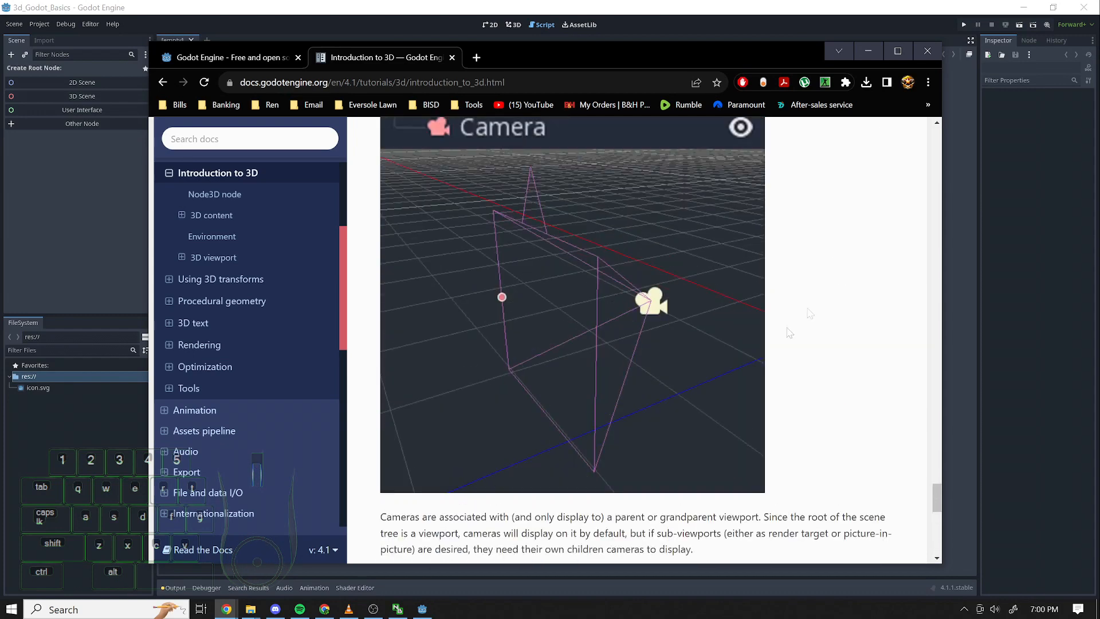
scroll(794, 362, "up", 13)
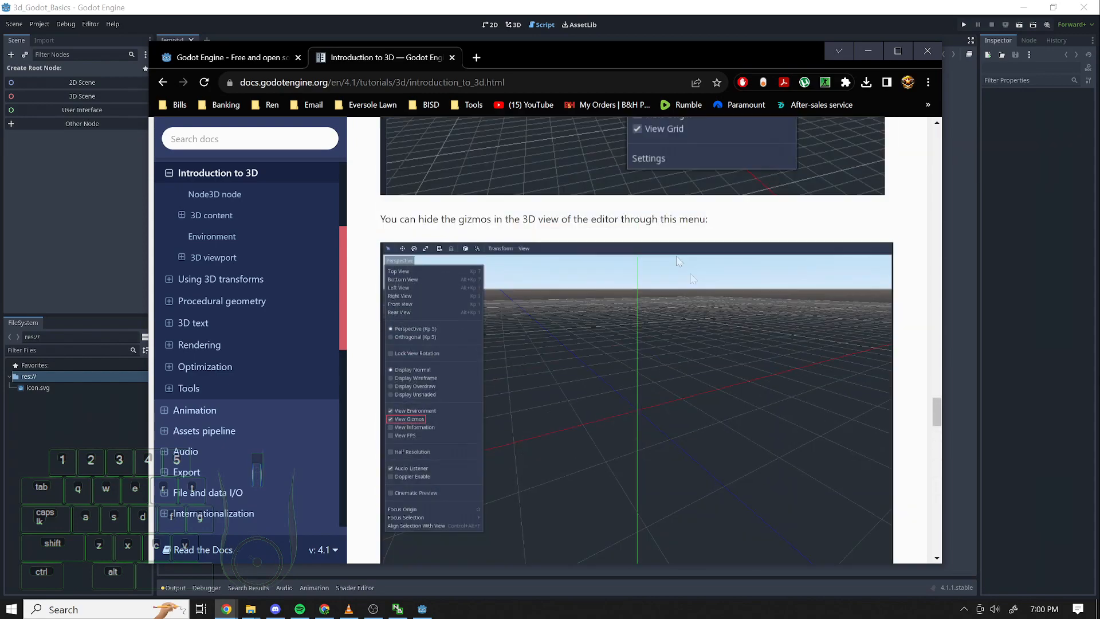
scroll(695, 385, "up", 6)
scroll(721, 401, "down", 3)
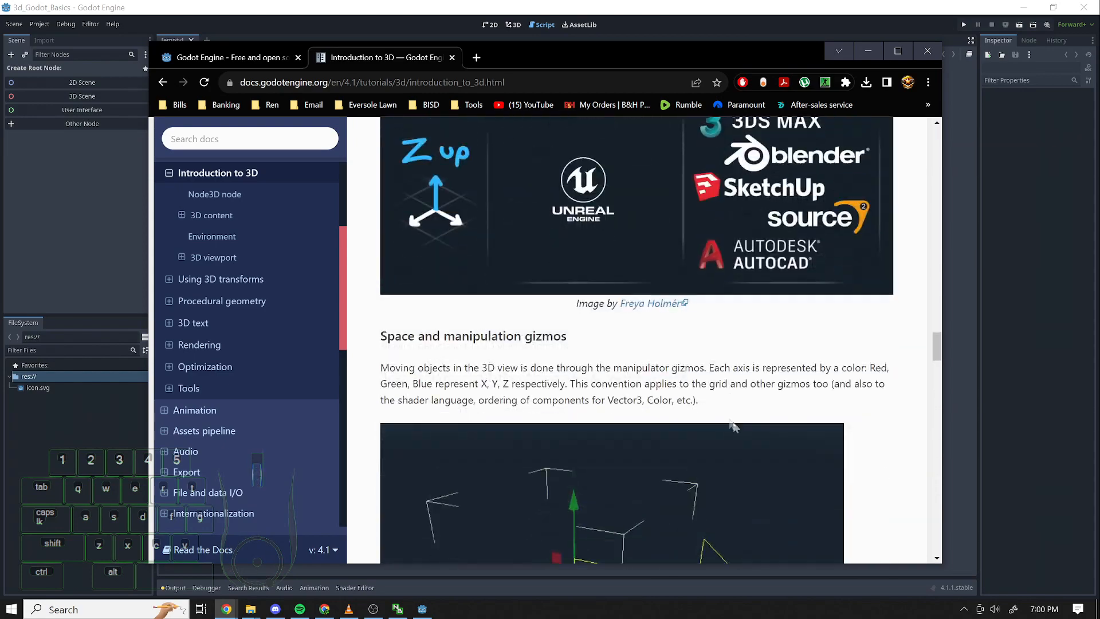
scroll(761, 444, "up", 8)
scroll(755, 373, "down", 9)
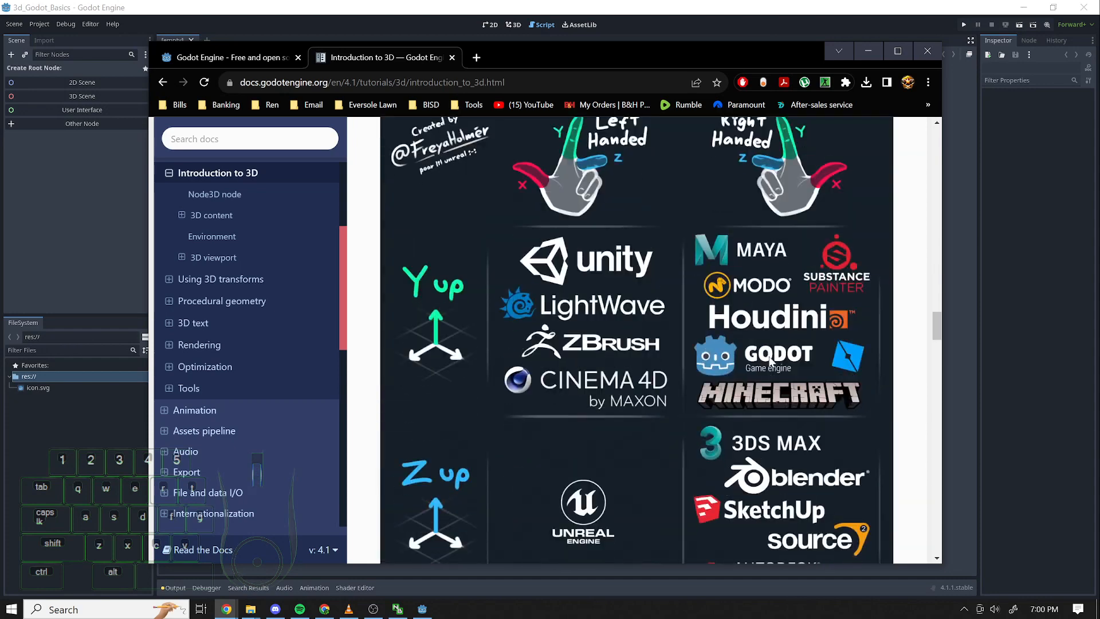
scroll(752, 378, "down", 1)
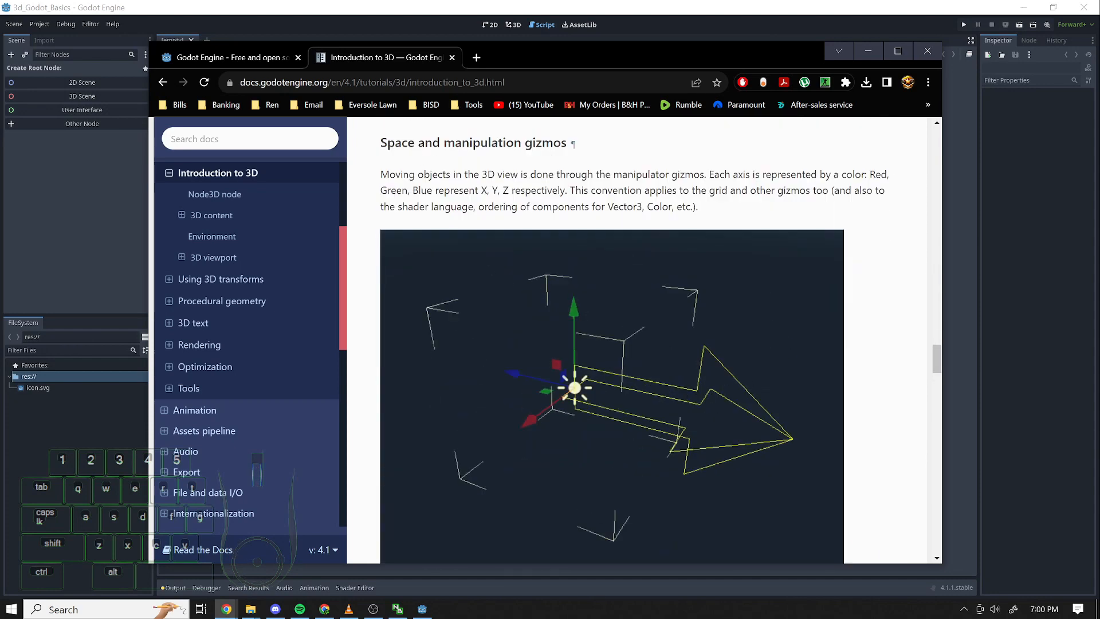
scroll(800, 345, "up", 8)
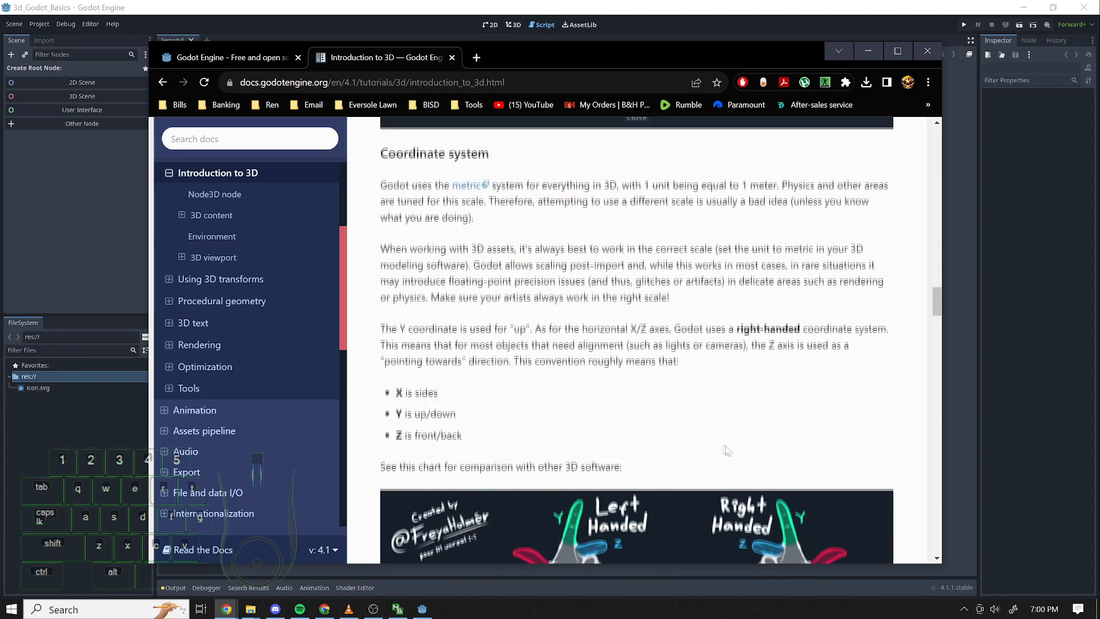
scroll(676, 414, "down", 14)
scroll(681, 412, "up", 8)
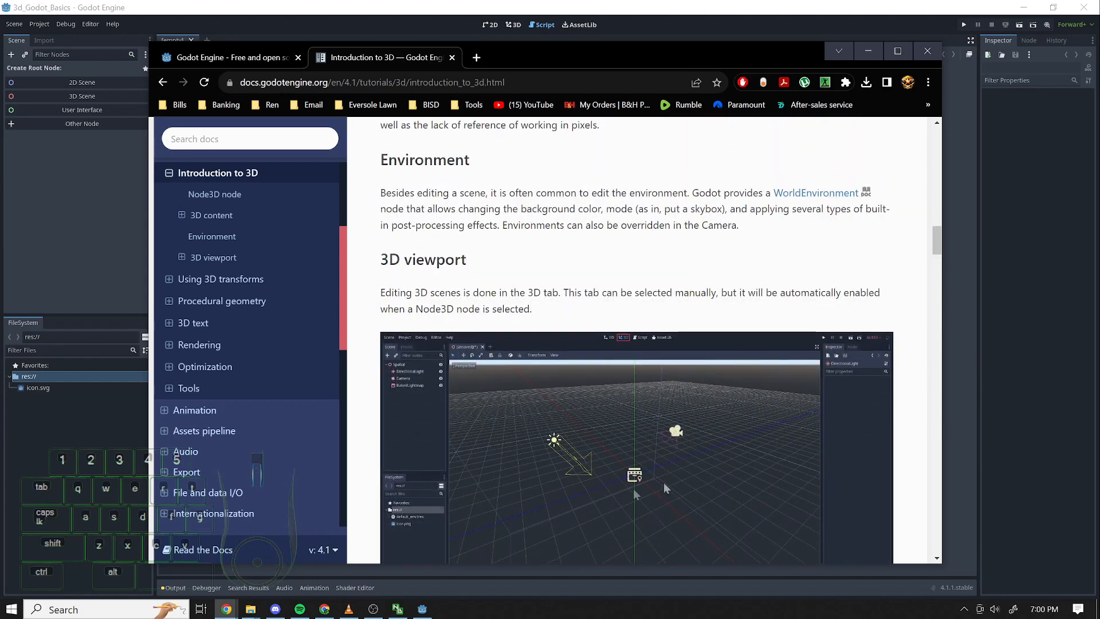
- Examine the Node3D node section, including its scene tree example and the transform properties picture
scroll(665, 448, "up", 10)
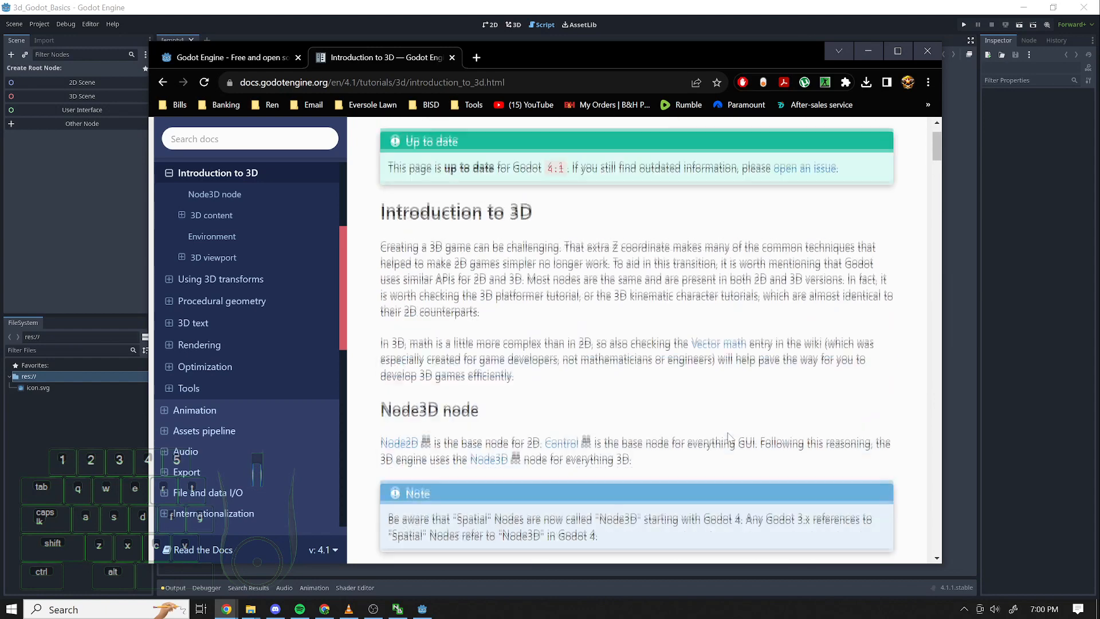
scroll(533, 490, "down", 5)
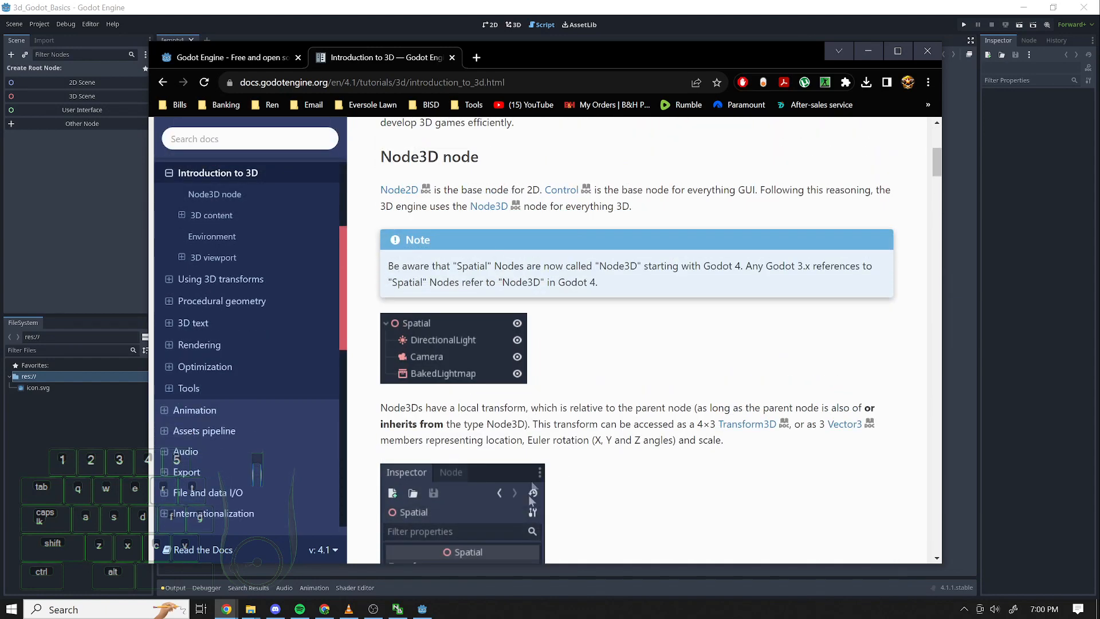
scroll(648, 470, "down", 2)
scroll(674, 441, "down", 1)
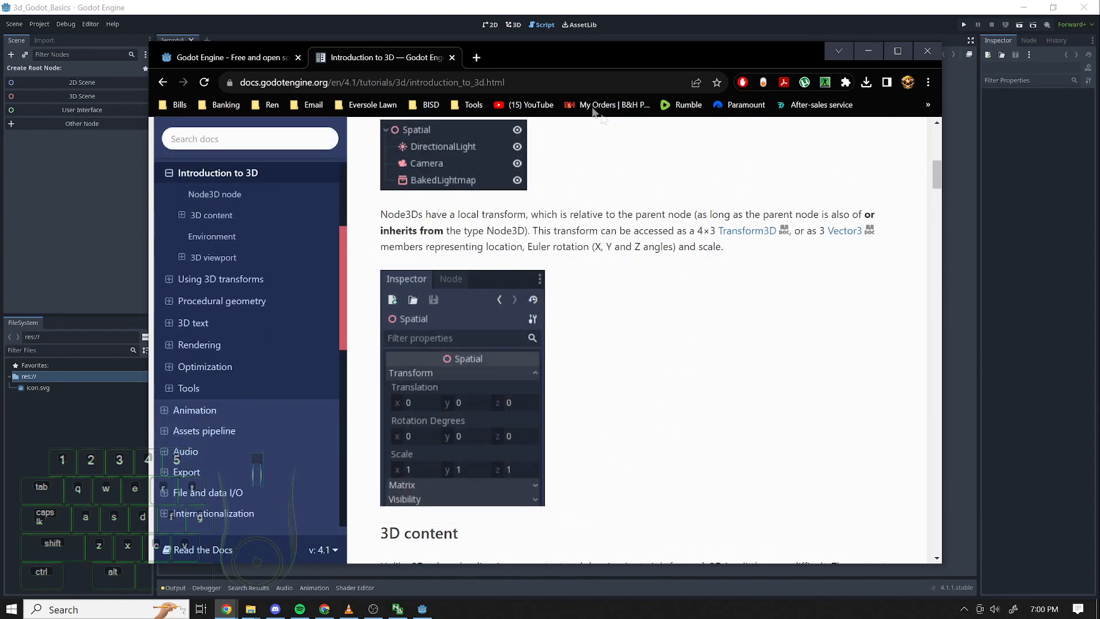
- Move the browser off the Godot editor and alternate between the 2D and 3D workspaces, finishing in 3D
left_click_drag(536, 52, 1099, 98)
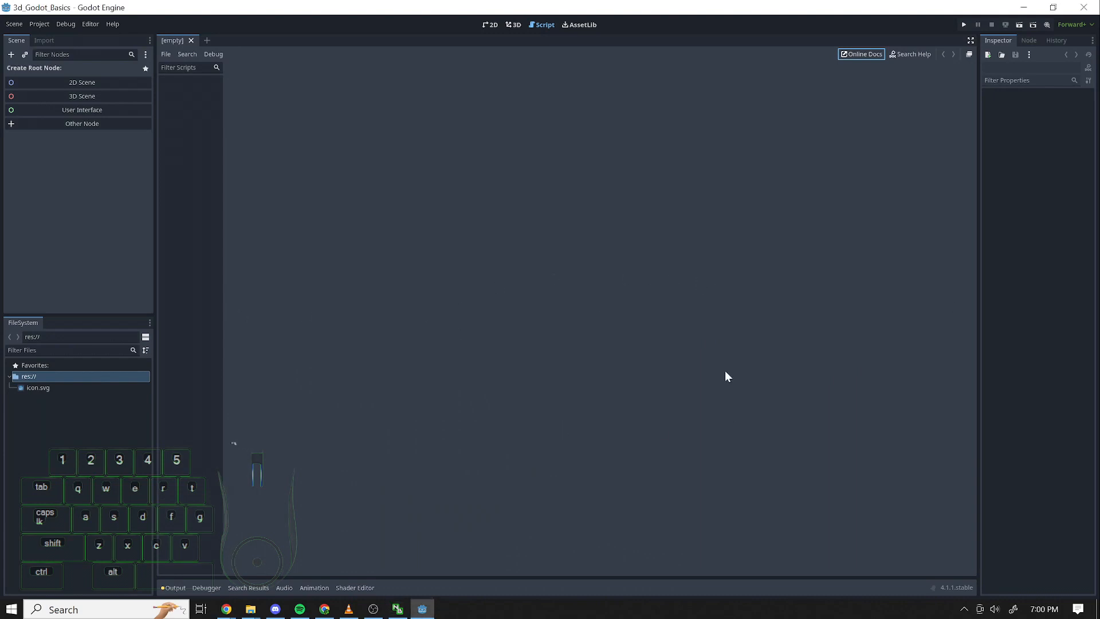
left_click(513, 25)
left_click(491, 27)
left_click(520, 27)
left_click(495, 25)
left_click(518, 24)
left_click(490, 25)
left_click(506, 25)
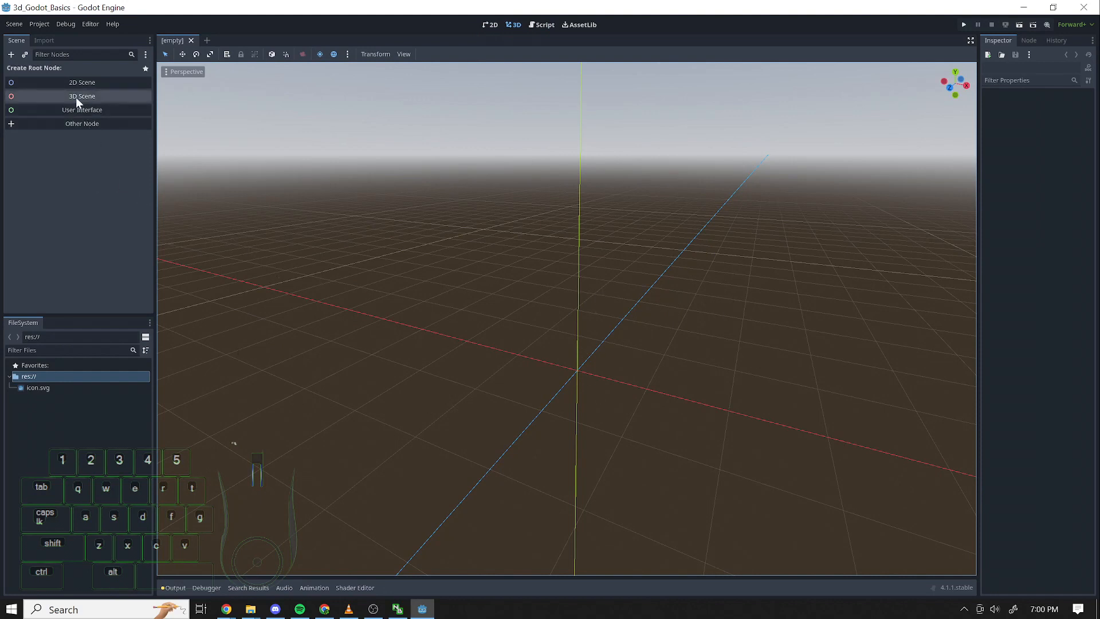
- Create a 3D scene root node and name it World
left_click(93, 102)
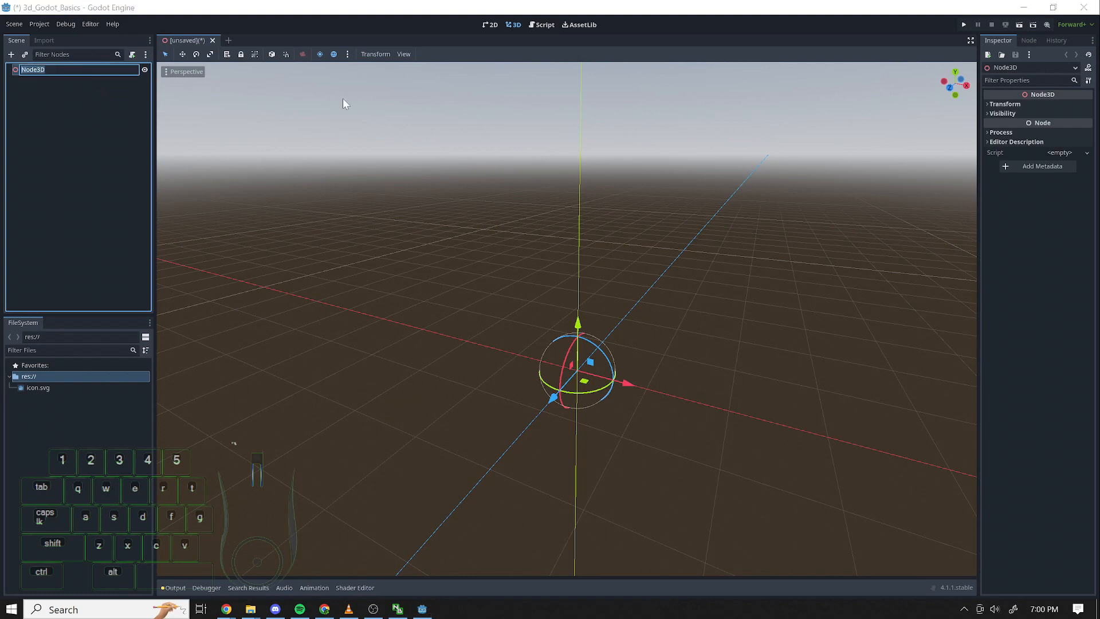
type("World")
key("Return")
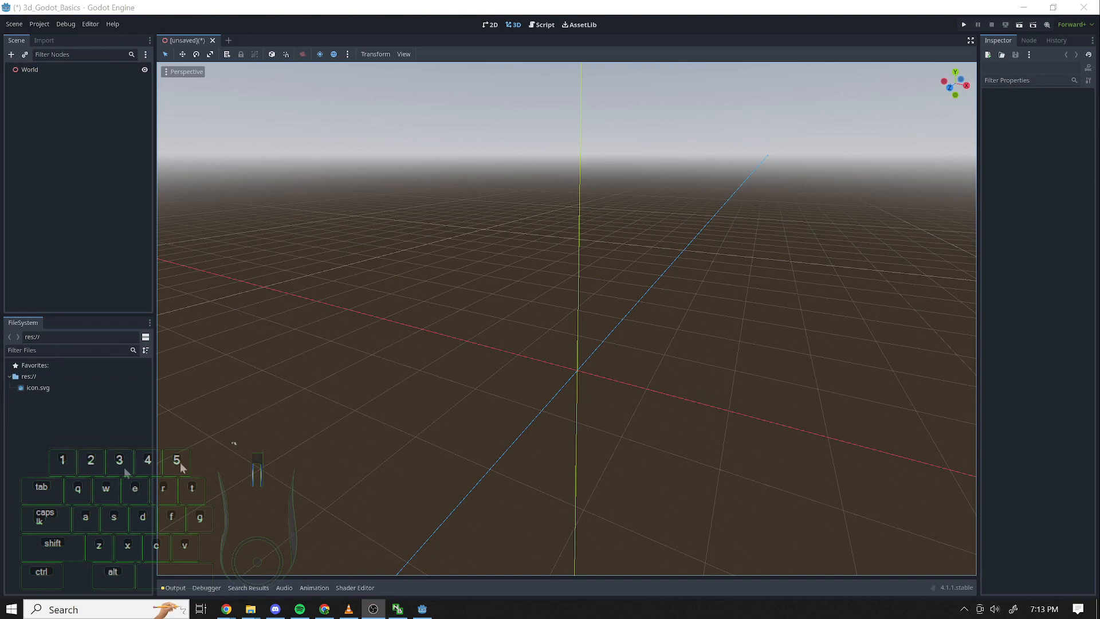
- Set the editor's Custom Display Scale to 1.07, then save and restart the editor
left_click(57, 174)
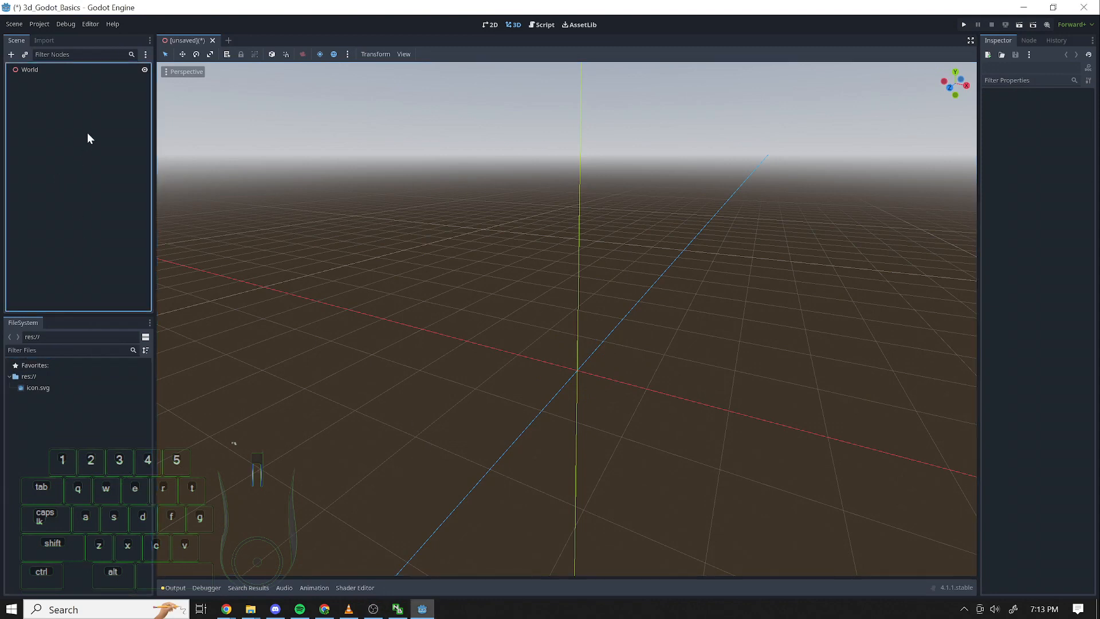
left_click(86, 24)
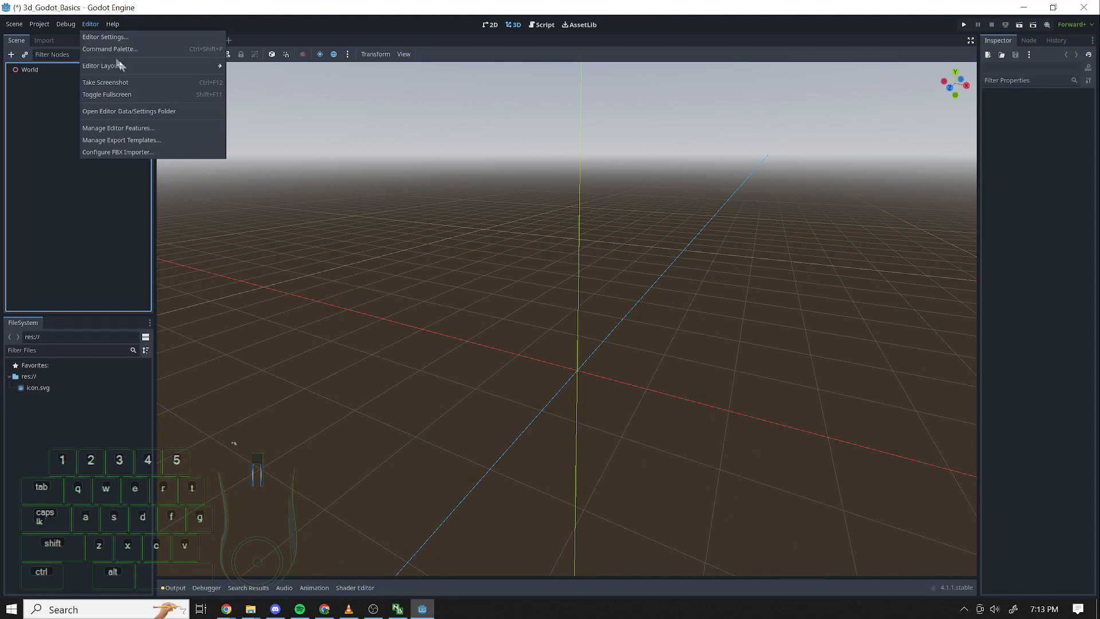
mouse_move(131, 72)
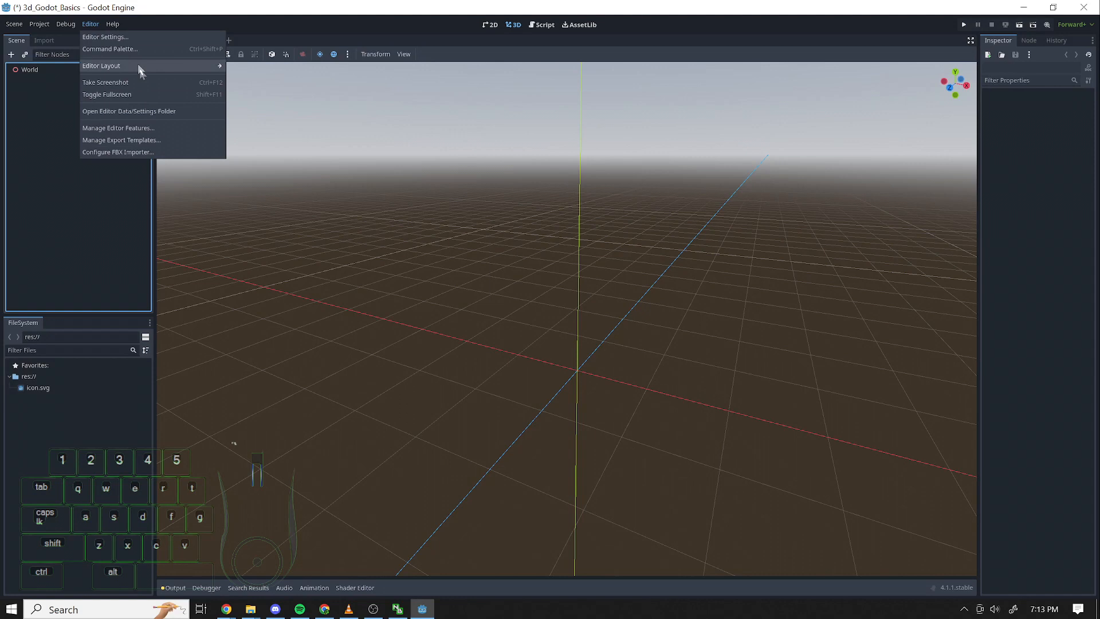
left_click(125, 36)
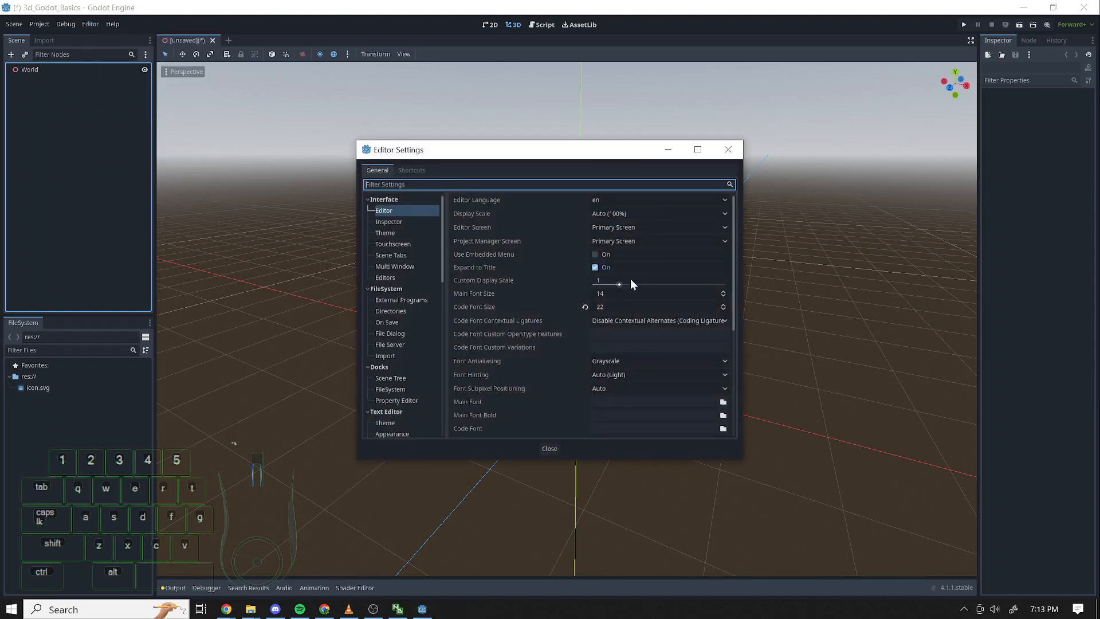
left_click_drag(621, 283, 626, 285)
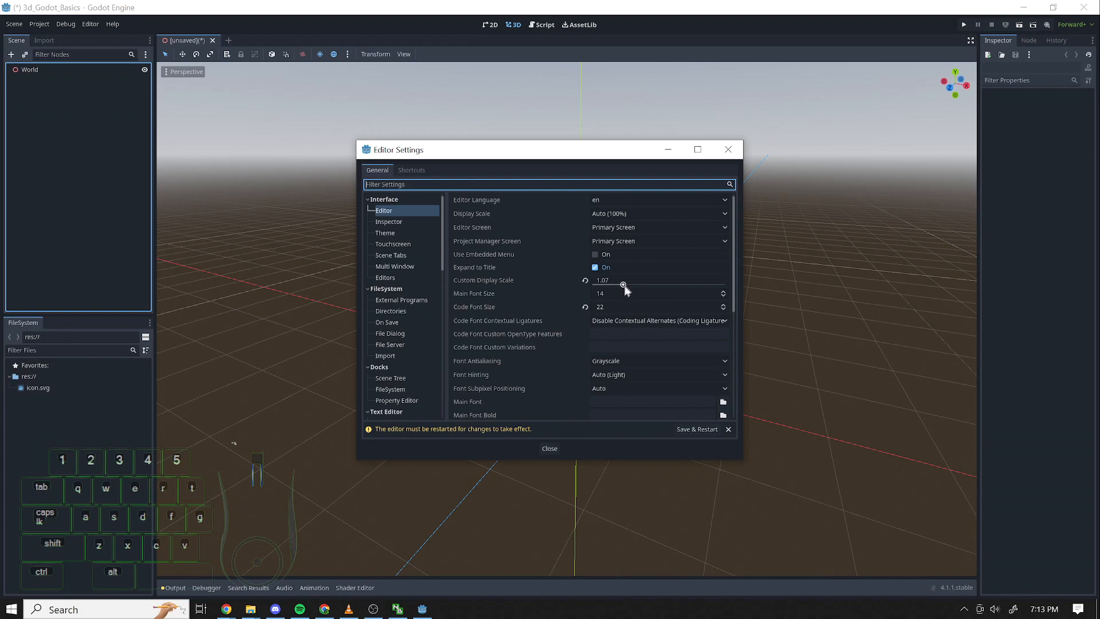
left_click(684, 429)
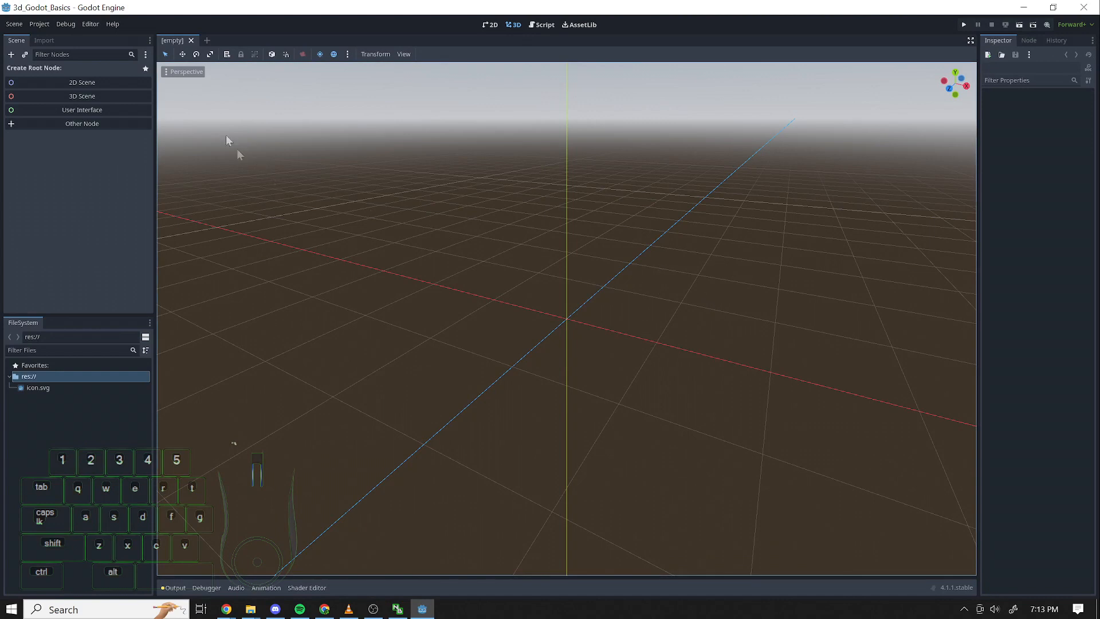
- Raise the Custom Display Scale to 1.82 in the Editor Settings and restart the editor with the change saved
left_click(89, 24)
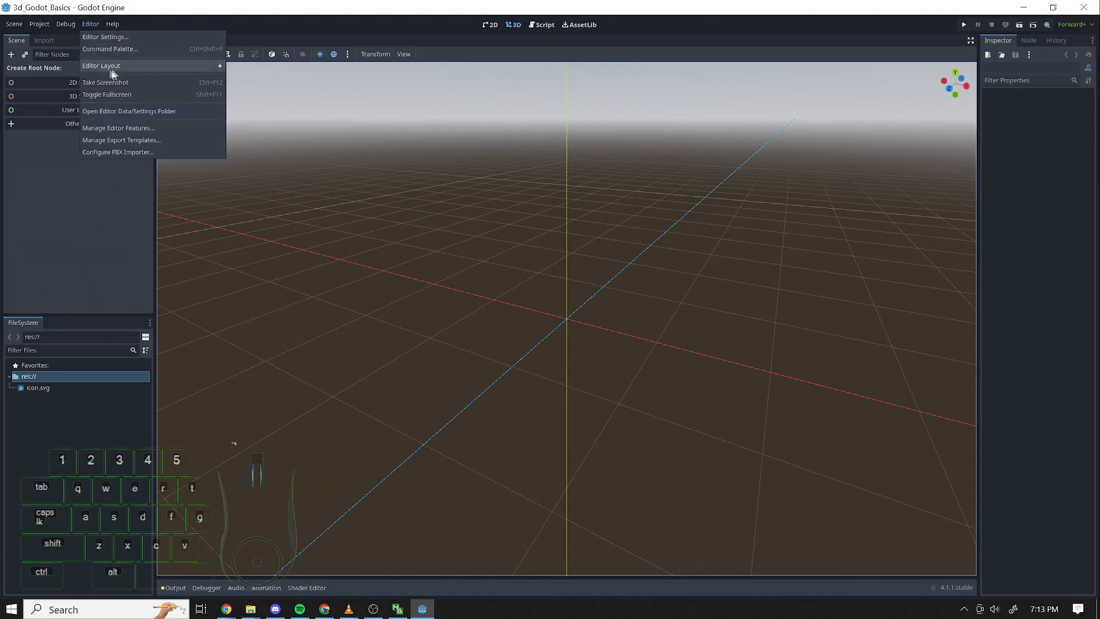
left_click(133, 38)
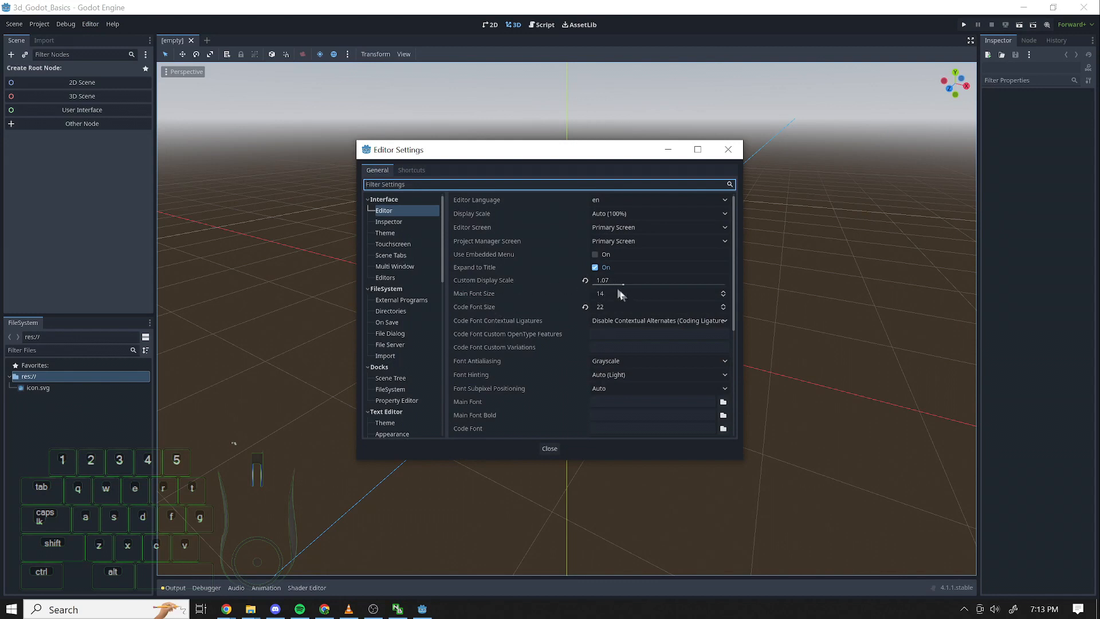
left_click_drag(619, 281, 657, 281)
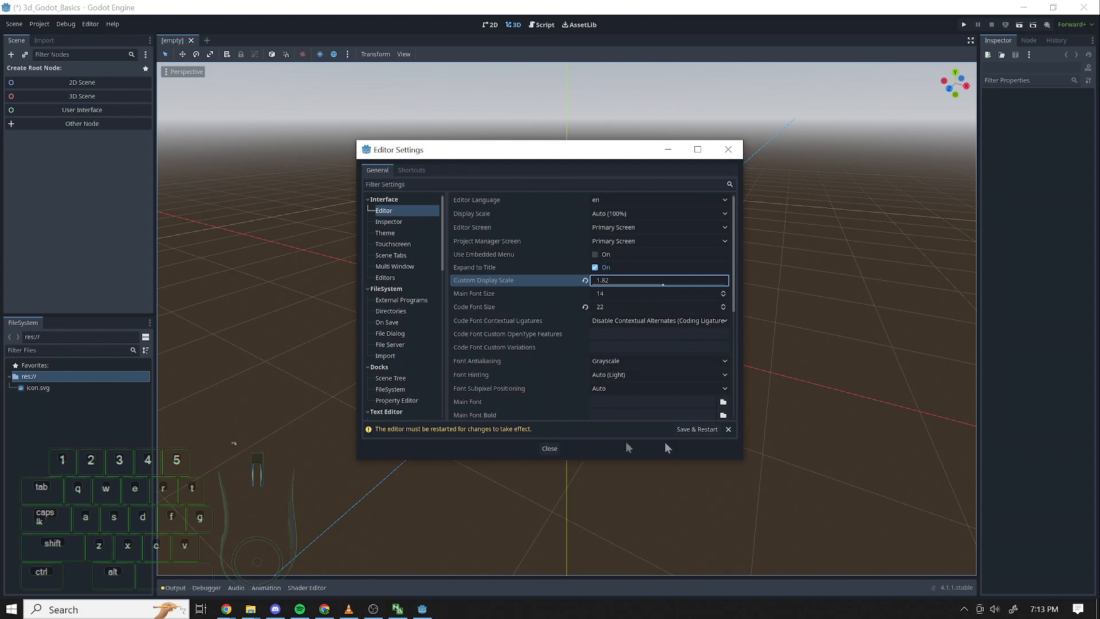
left_click(694, 429)
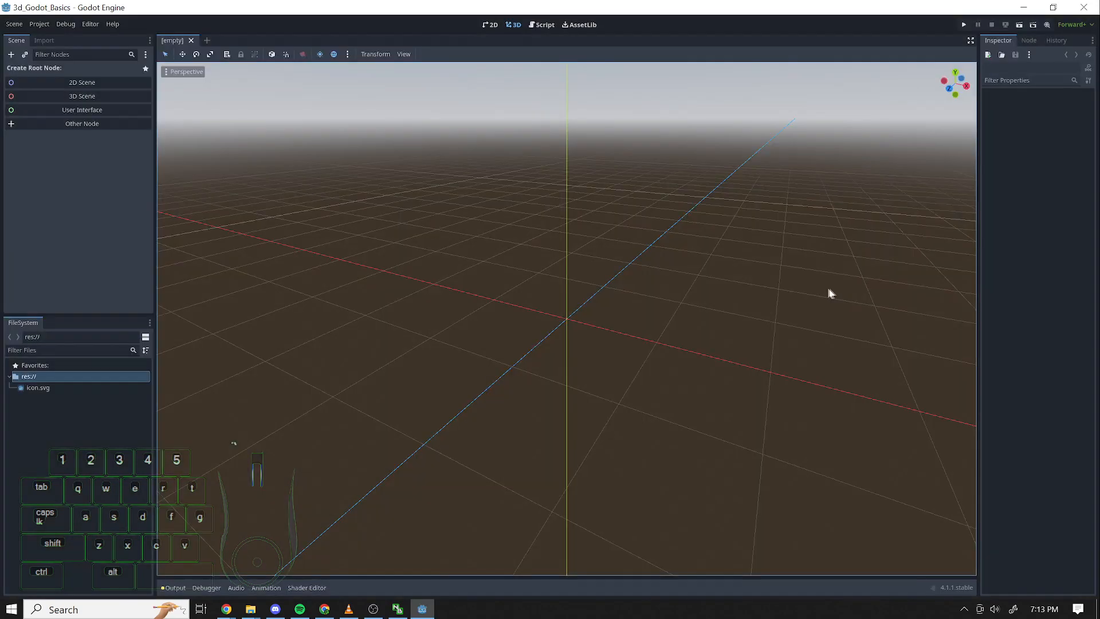
- Reset the Custom Display Scale to its default in the Editor Settings and set the Main Font Size to 18
left_click(90, 24)
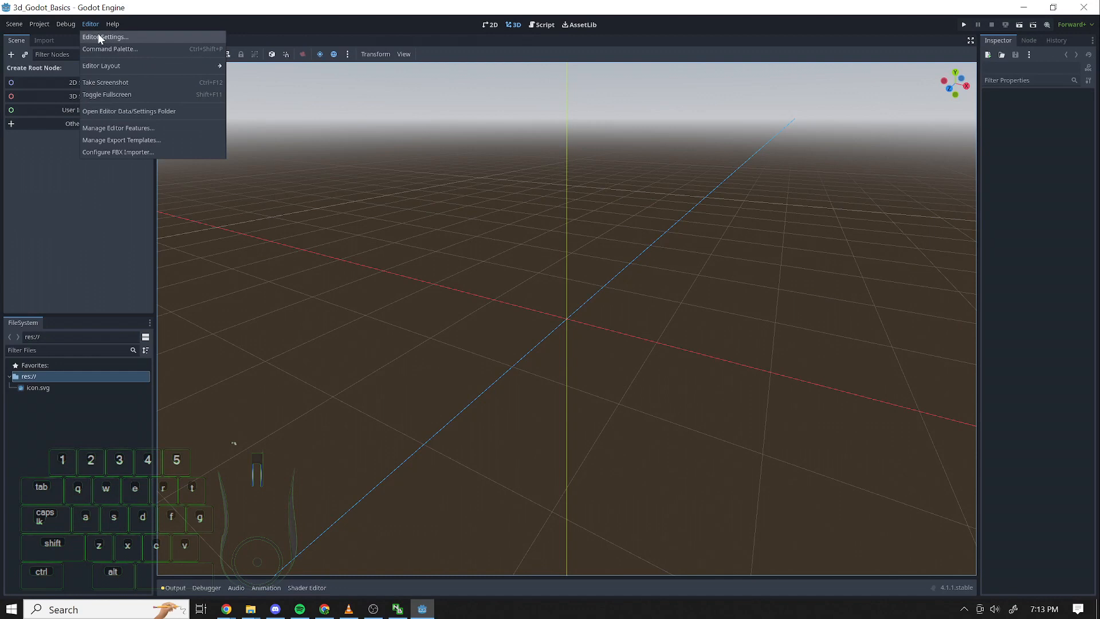
left_click(98, 33)
left_click(585, 280)
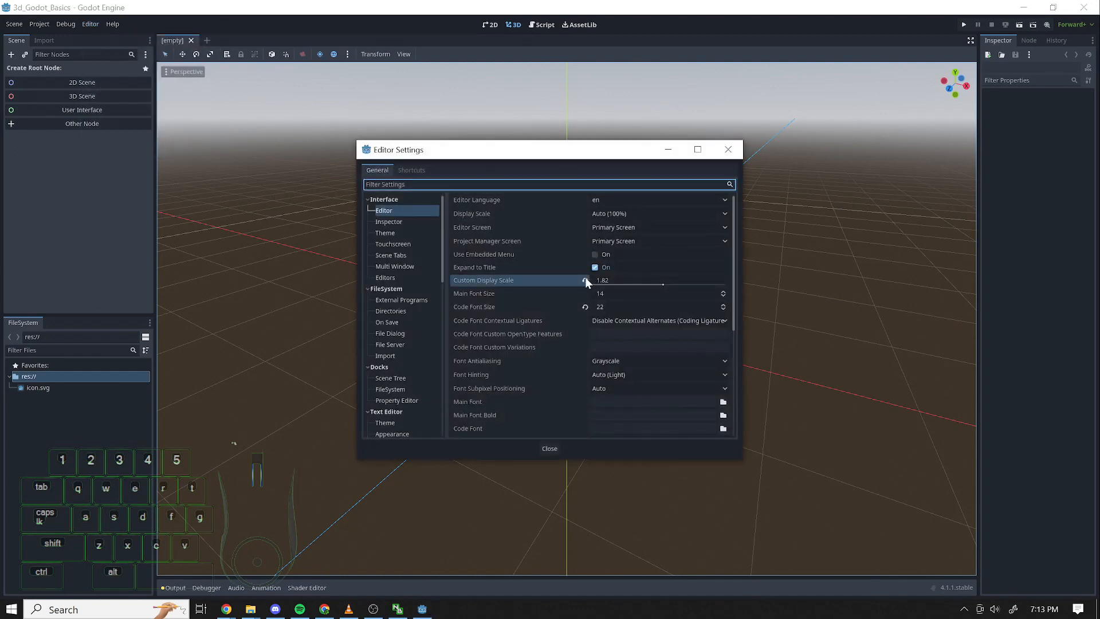
left_click(723, 291)
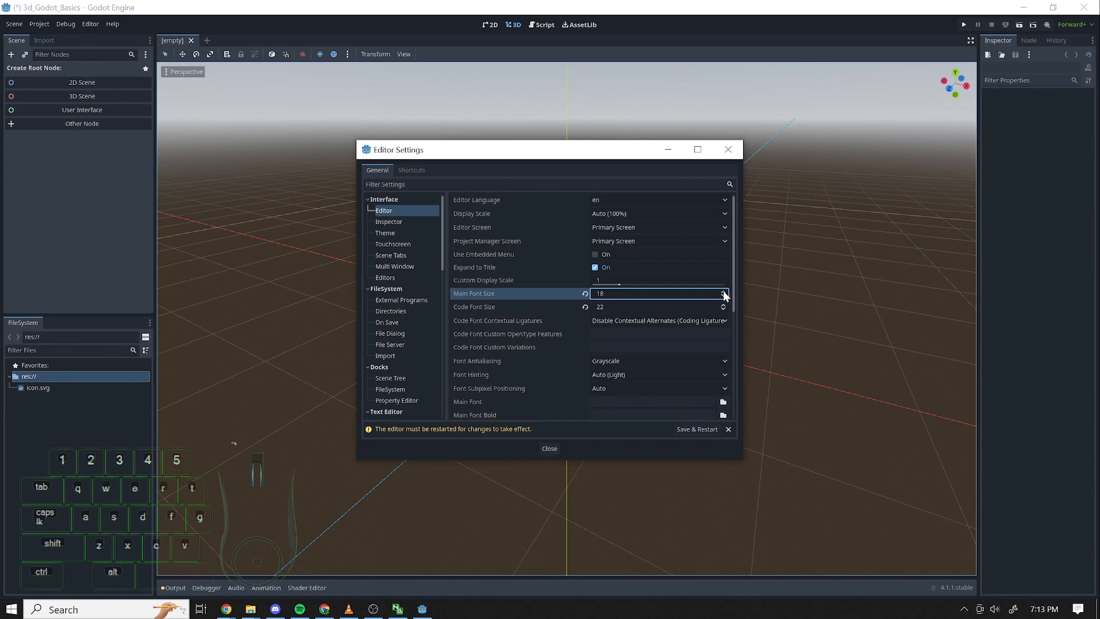
- Set the Code Font Size to 26, then save and restart the editor to apply the font sizes
left_click(723, 304)
left_click(723, 304)
left_click(723, 304)
left_click(722, 305)
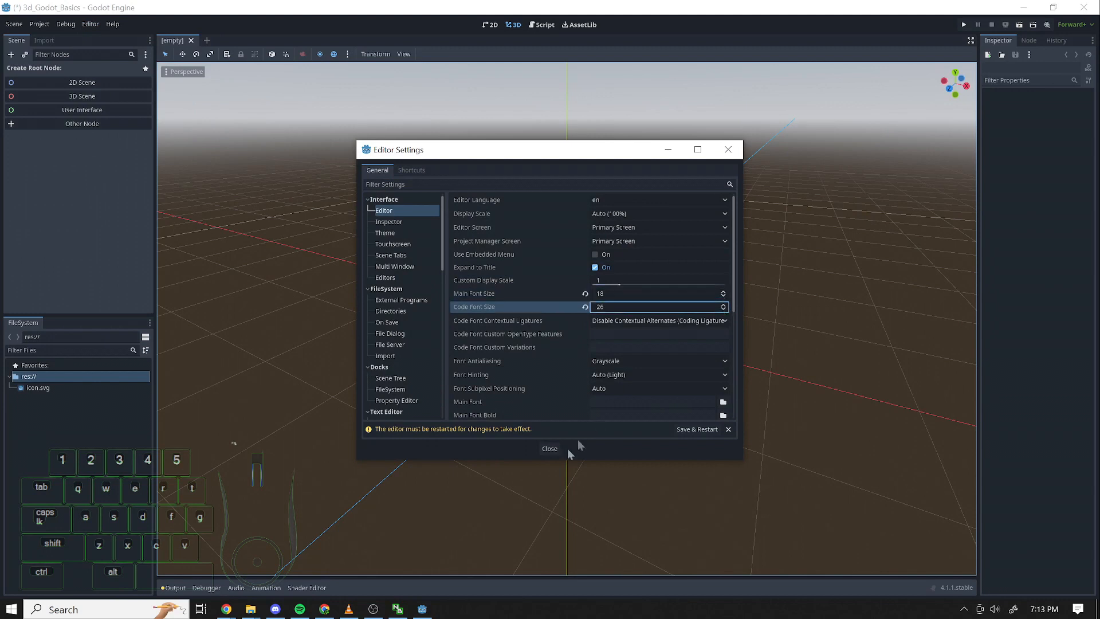
left_click(708, 431)
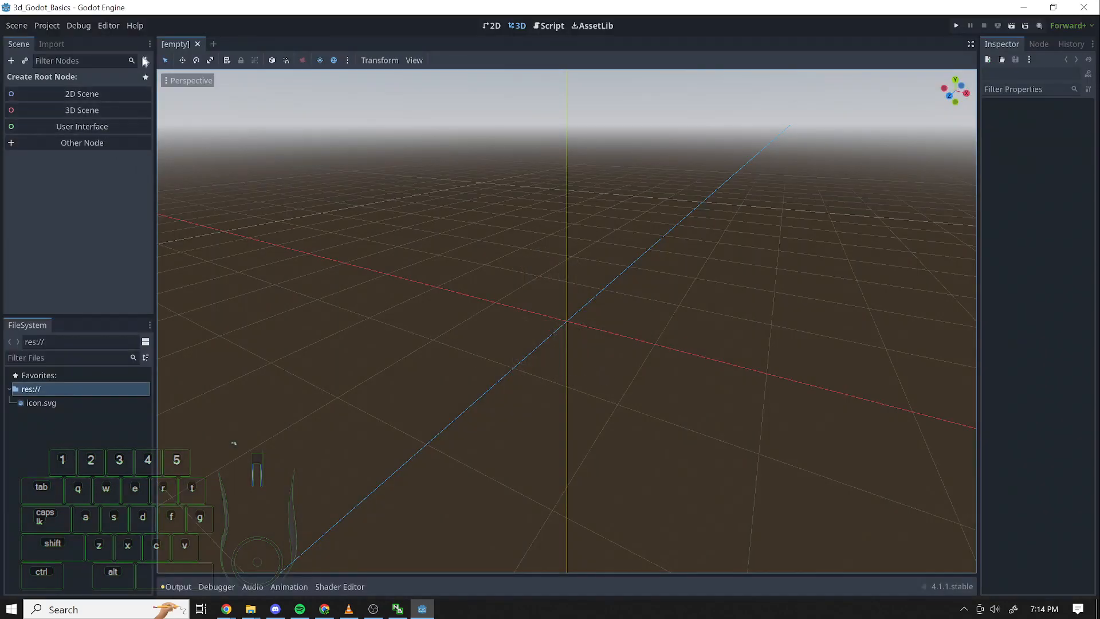
left_click(118, 25)
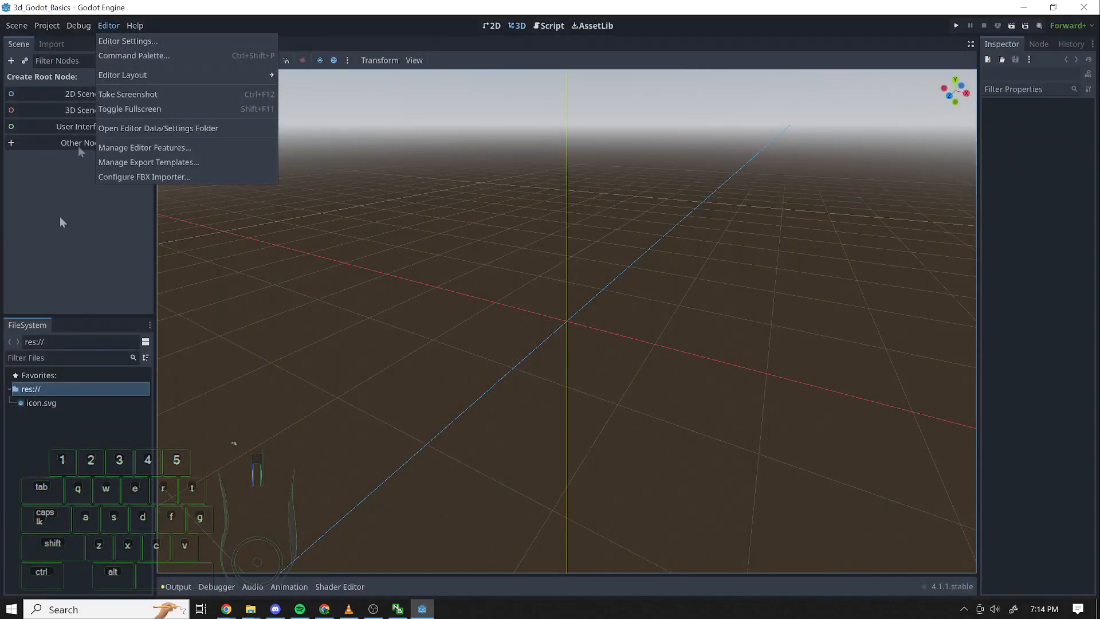
- Reset the Main Font Size and Code Font Size to their defaults in the Editor Settings
left_click(154, 40)
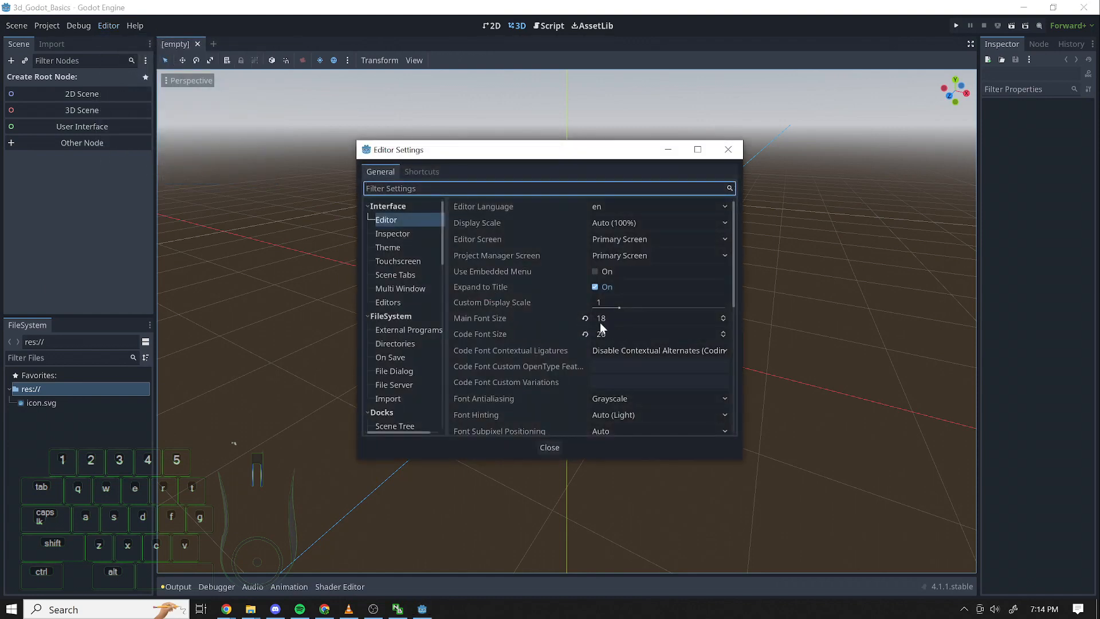
left_click(585, 318)
left_click(584, 334)
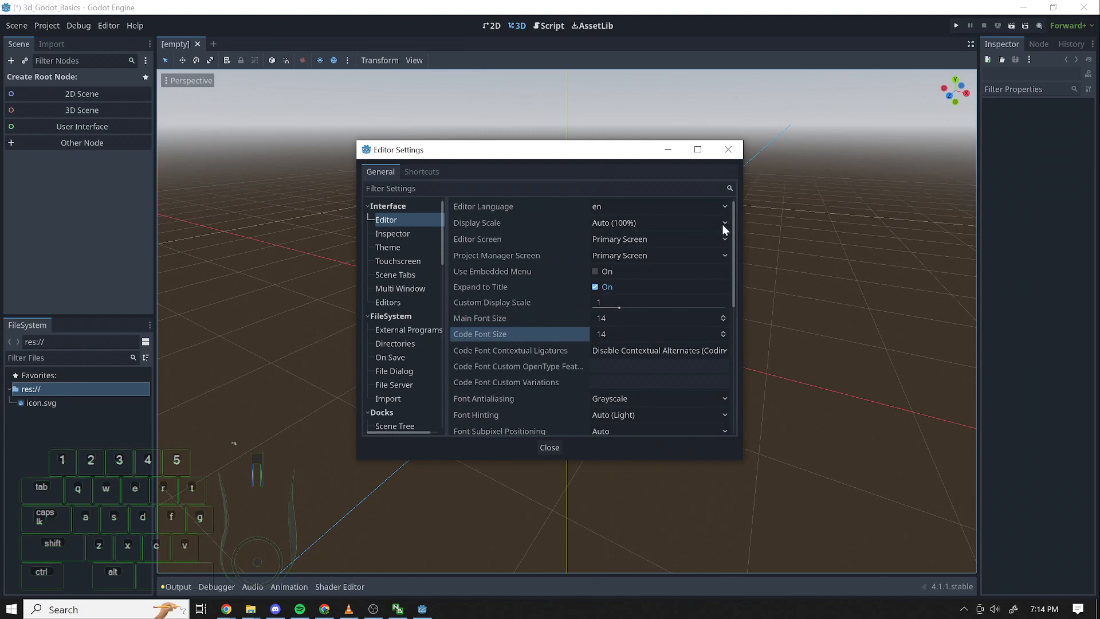
- Set the editor's Display Scale to 125%, then save and restart the editor
left_click(624, 227)
left_click(669, 218)
left_click(662, 214)
left_click(613, 264)
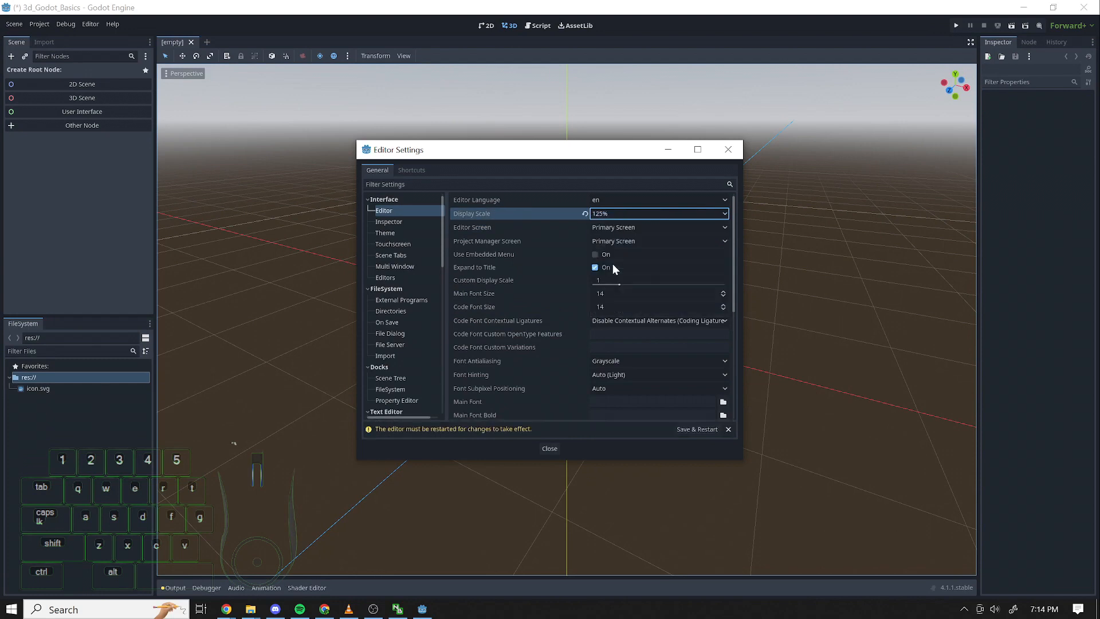
left_click(697, 429)
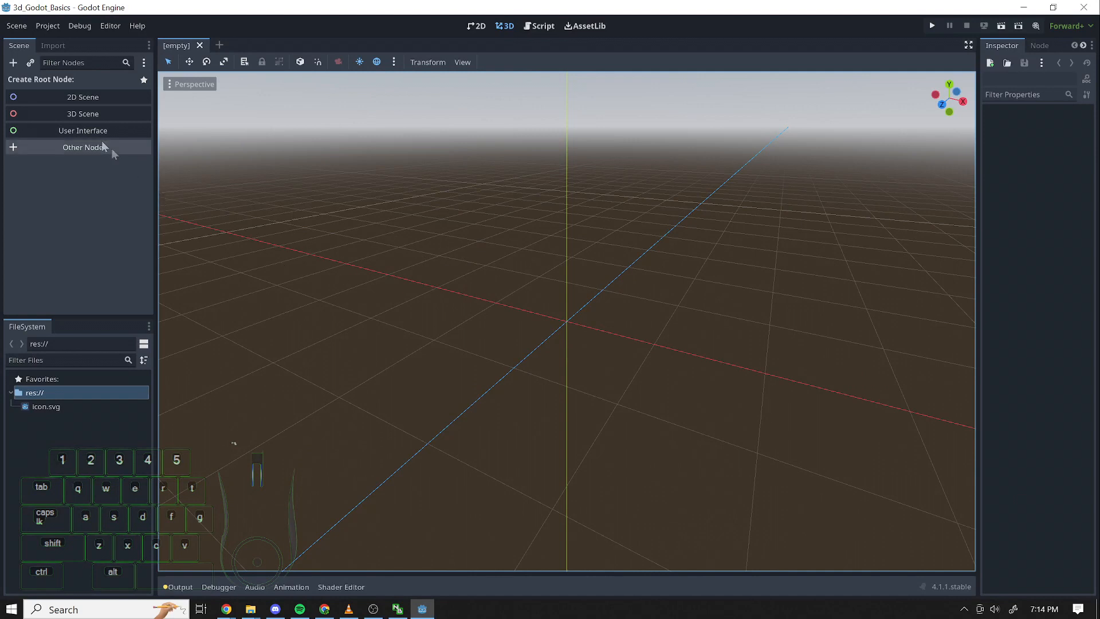
- Create a 3D scene root node and rename it World
left_click(81, 113)
left_click(46, 95)
left_click(50, 82)
double_click(52, 81)
type("World")
left_click(85, 138)
- Add a StaticBody3D node as a child of World
left_click(39, 84)
left_click(12, 63)
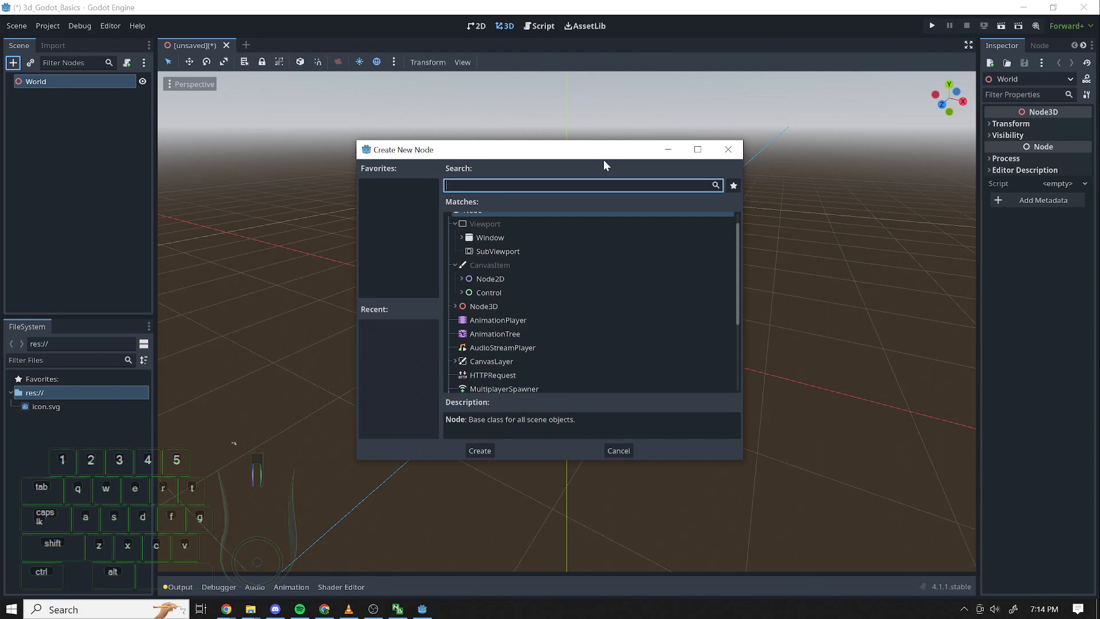
type("stat")
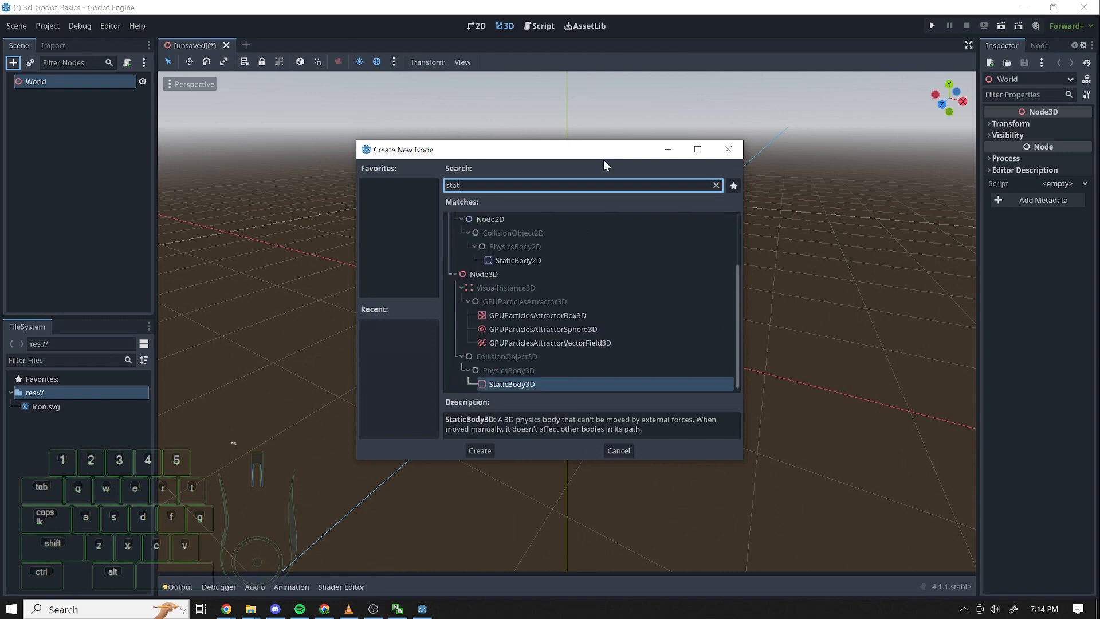
double_click(523, 383)
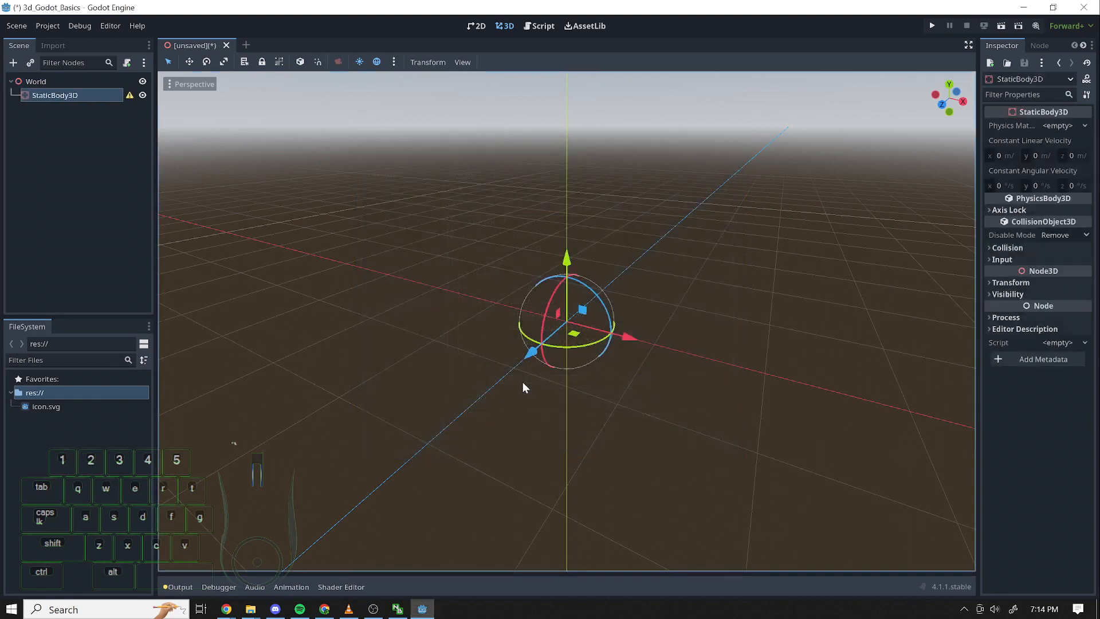
left_click(60, 185)
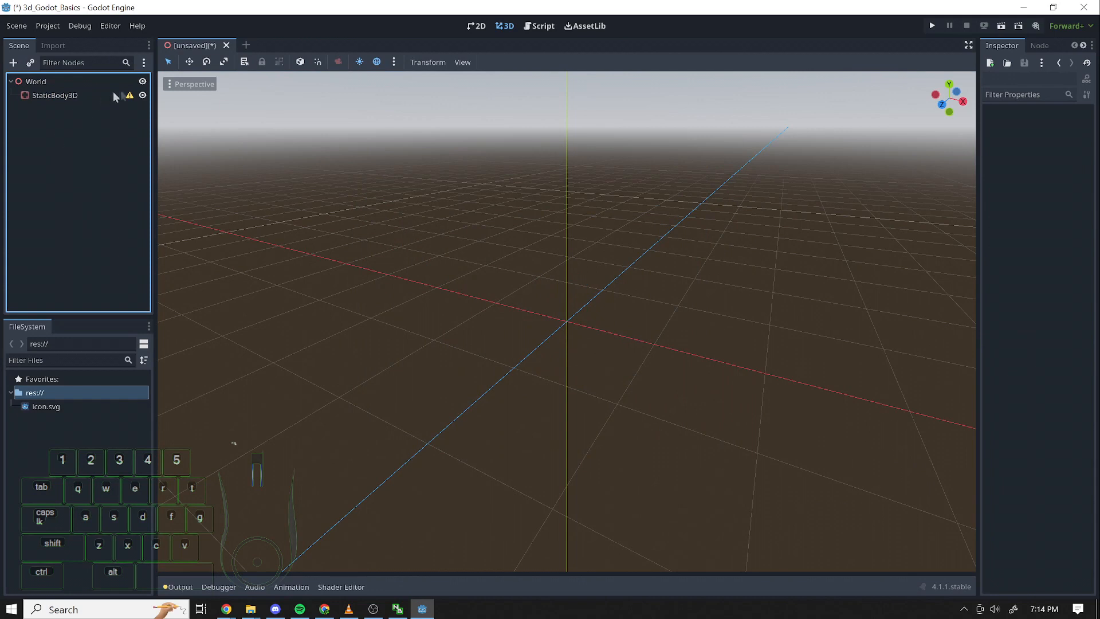
- Add a MeshInstance3D node as a child of the StaticBody3D
left_click(49, 97)
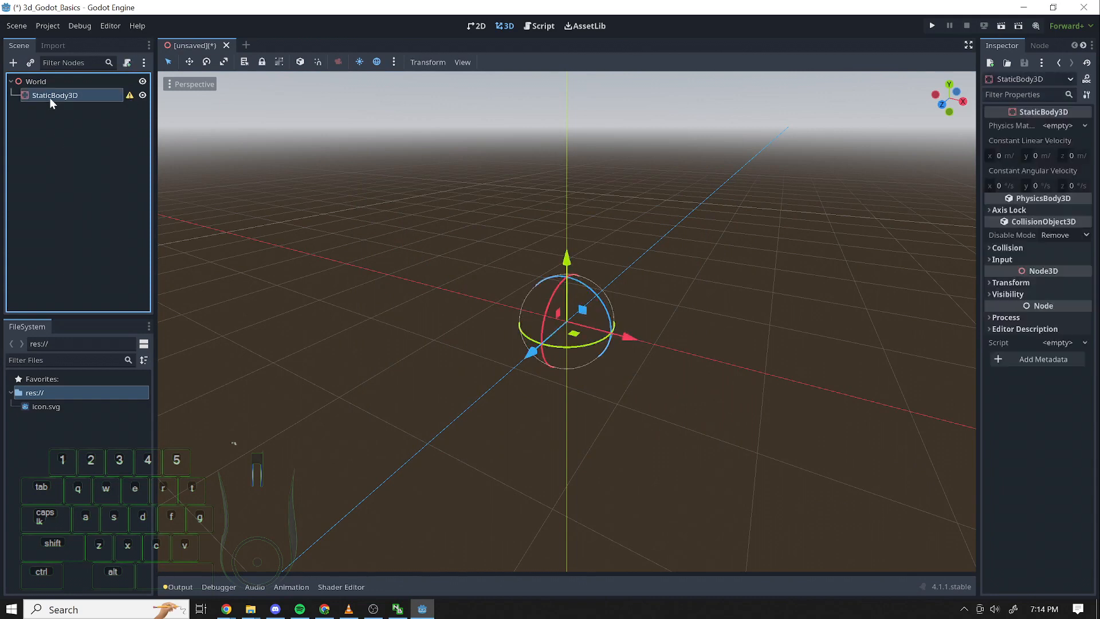
left_click(13, 63)
type("mesh")
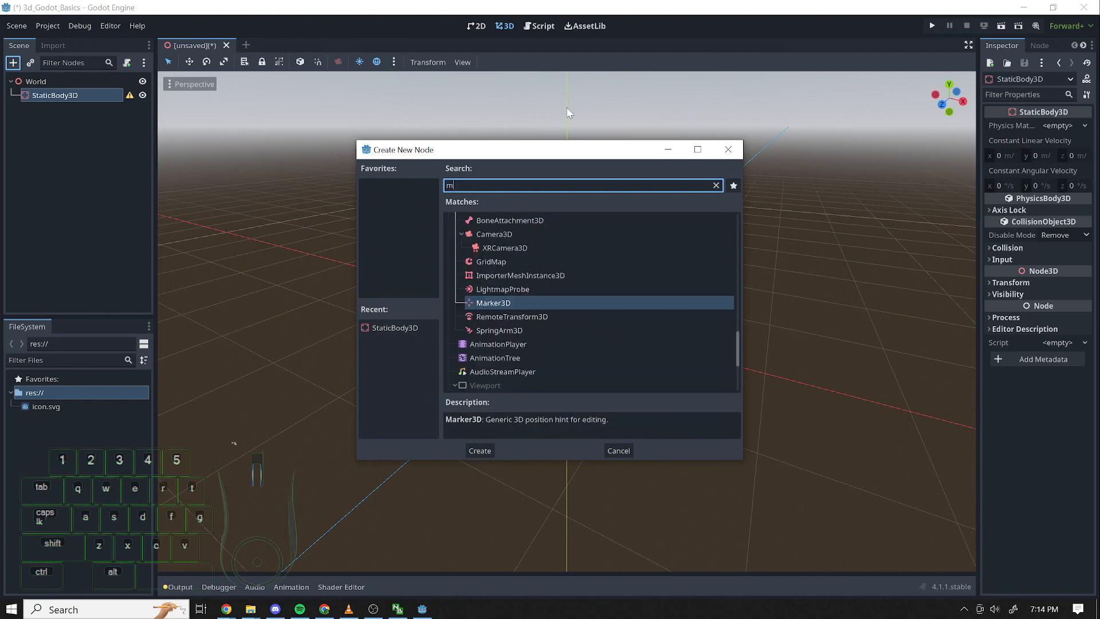
double_click(537, 304)
left_click(44, 236)
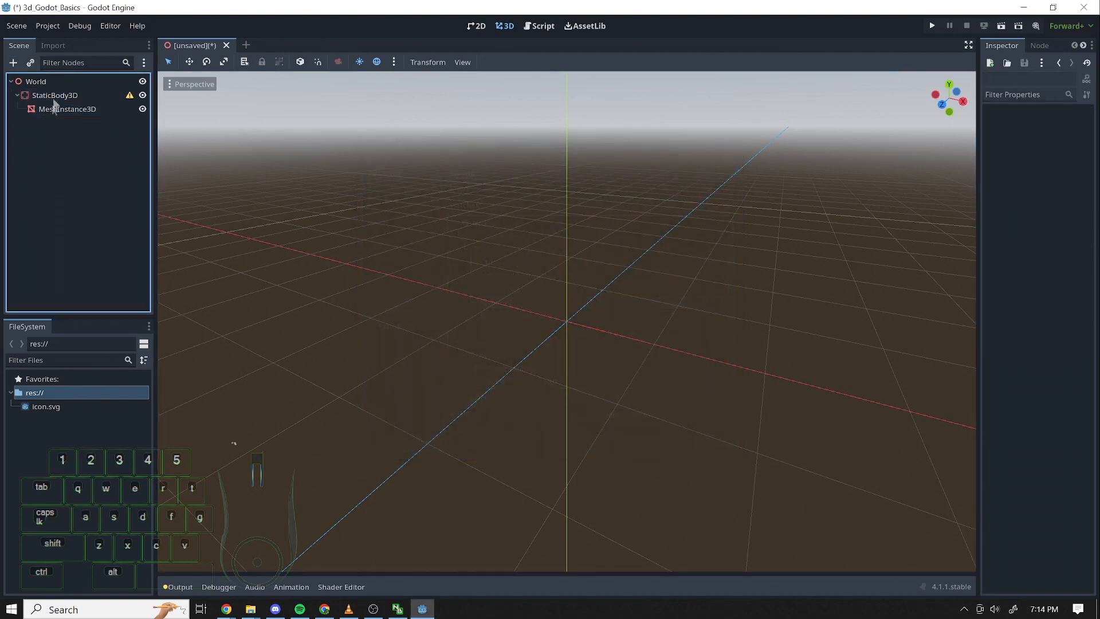
- Add a CollisionShape3D node as a child of the StaticBody3D
left_click(55, 97)
left_click(13, 63)
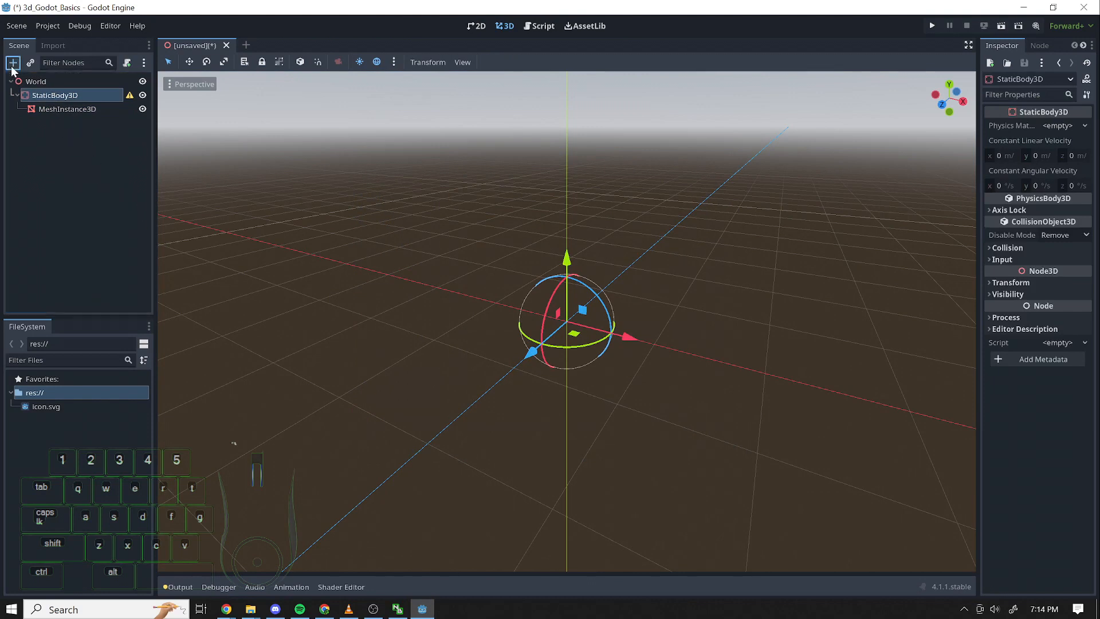
type("coll")
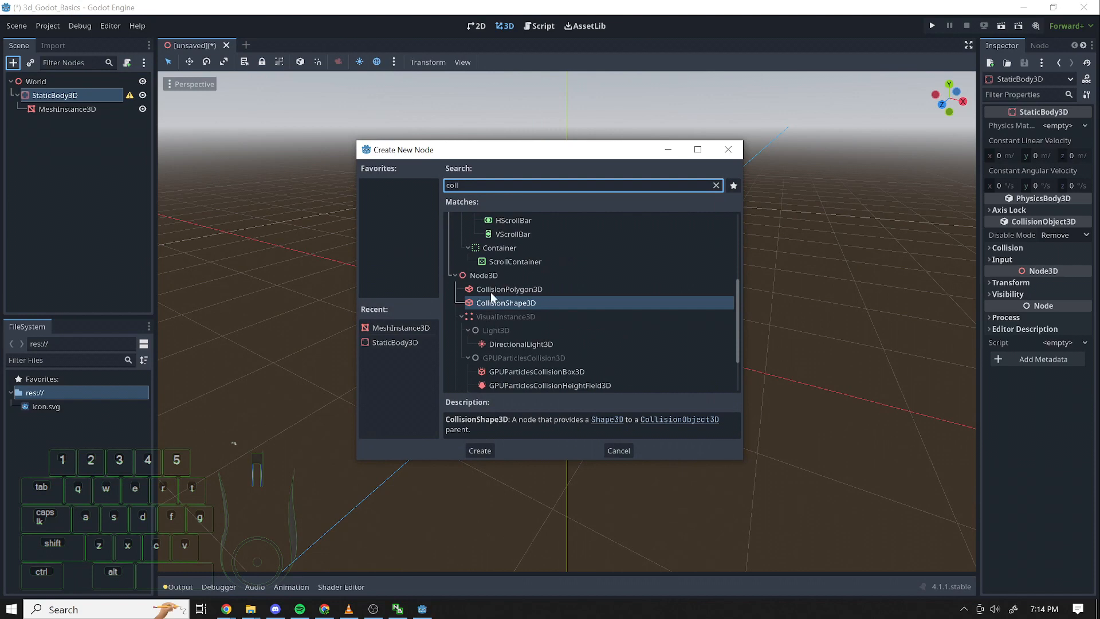
left_click(481, 451)
left_click(107, 165)
- Select the MeshInstance3D node and widen the Inspector to show its properties more fully
left_click(76, 111)
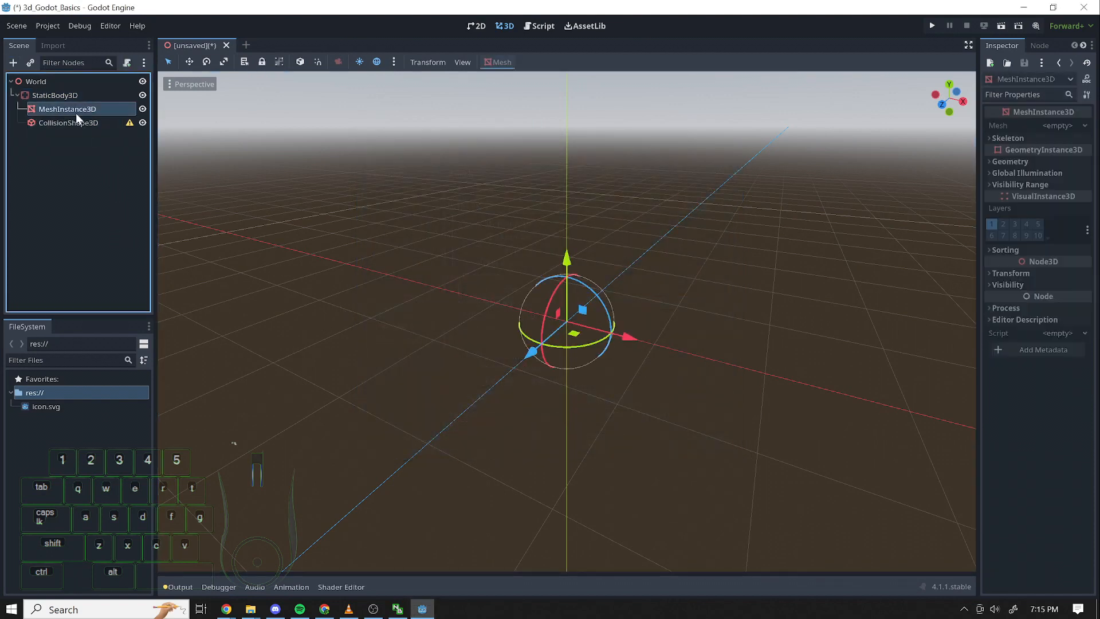
scroll(664, 366, "up", 10)
scroll(688, 355, "down", 10)
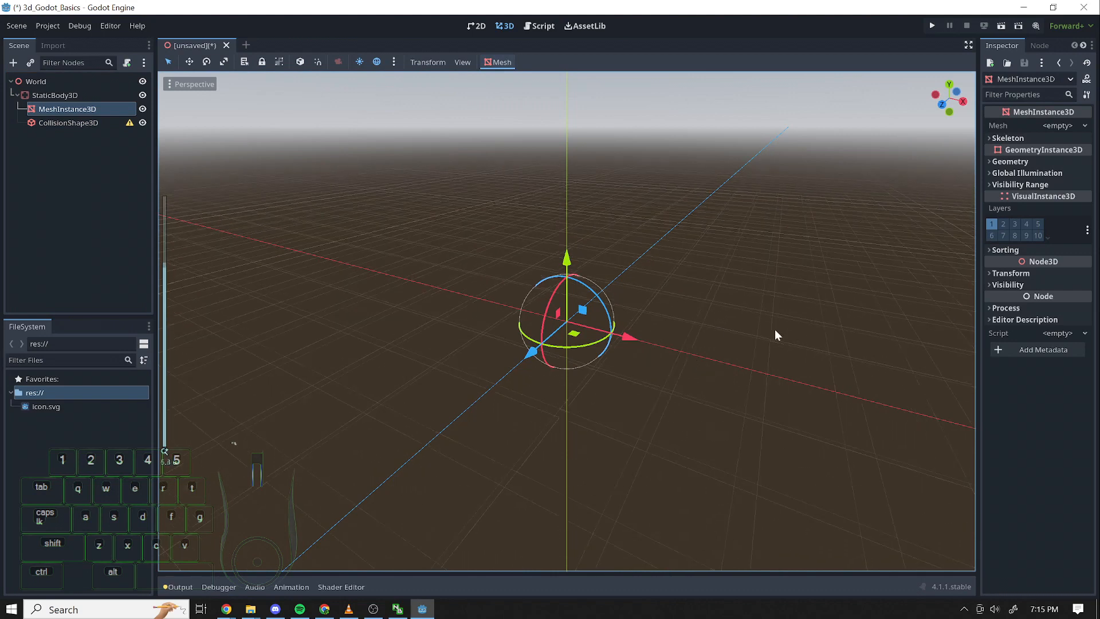
left_click_drag(977, 264, 896, 264)
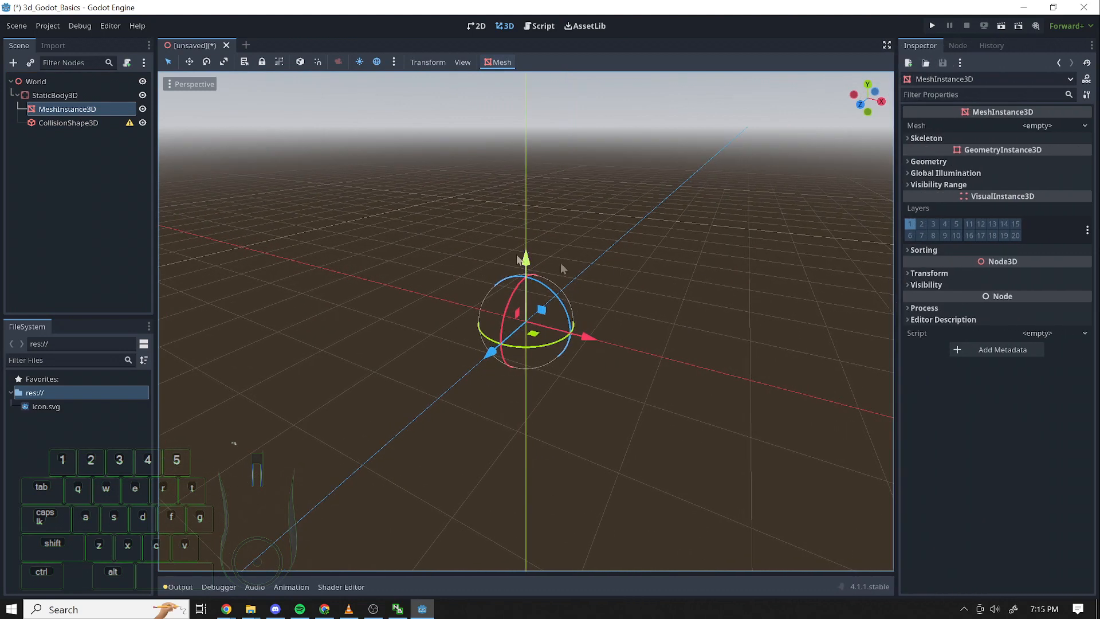
- Assign a new PlaneMesh to the MeshInstance3D's Mesh property
left_click(39, 219)
left_click(80, 109)
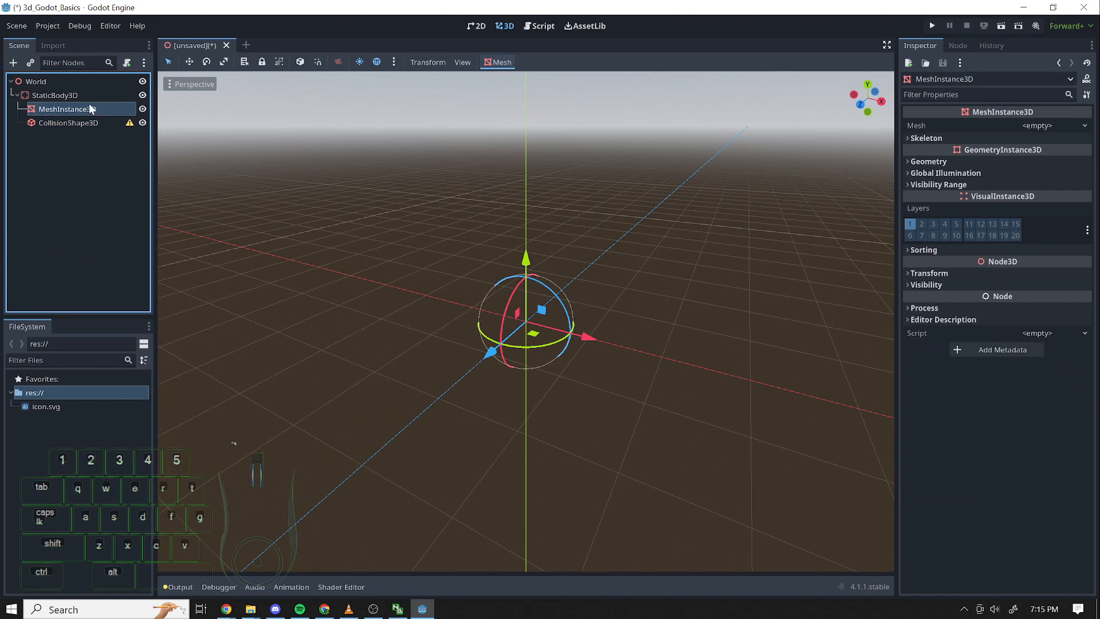
left_click(1083, 127)
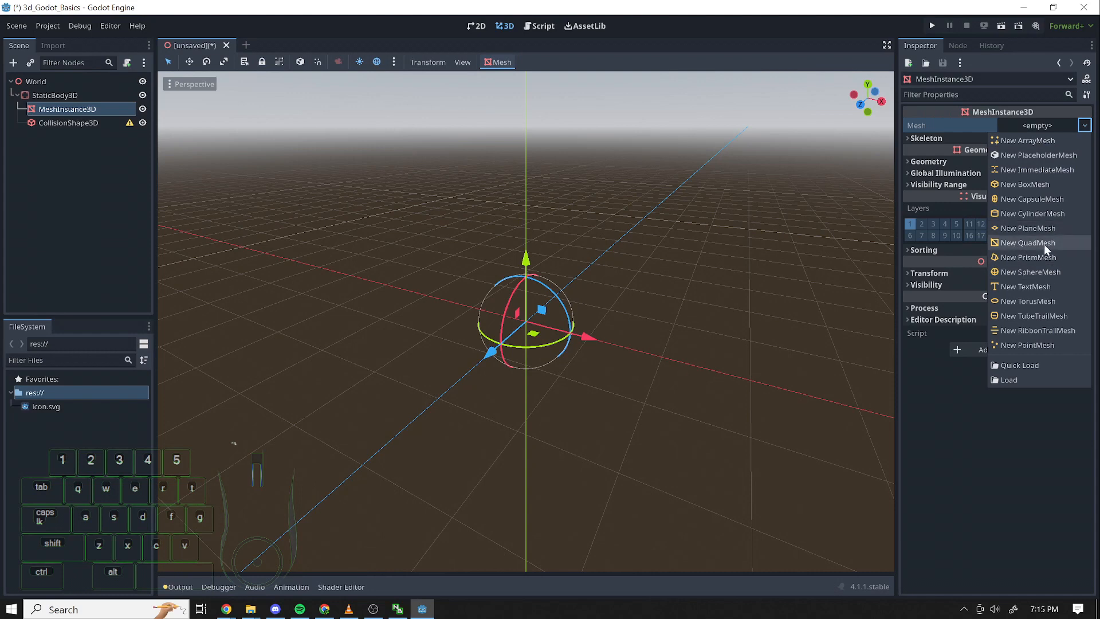
left_click(1027, 227)
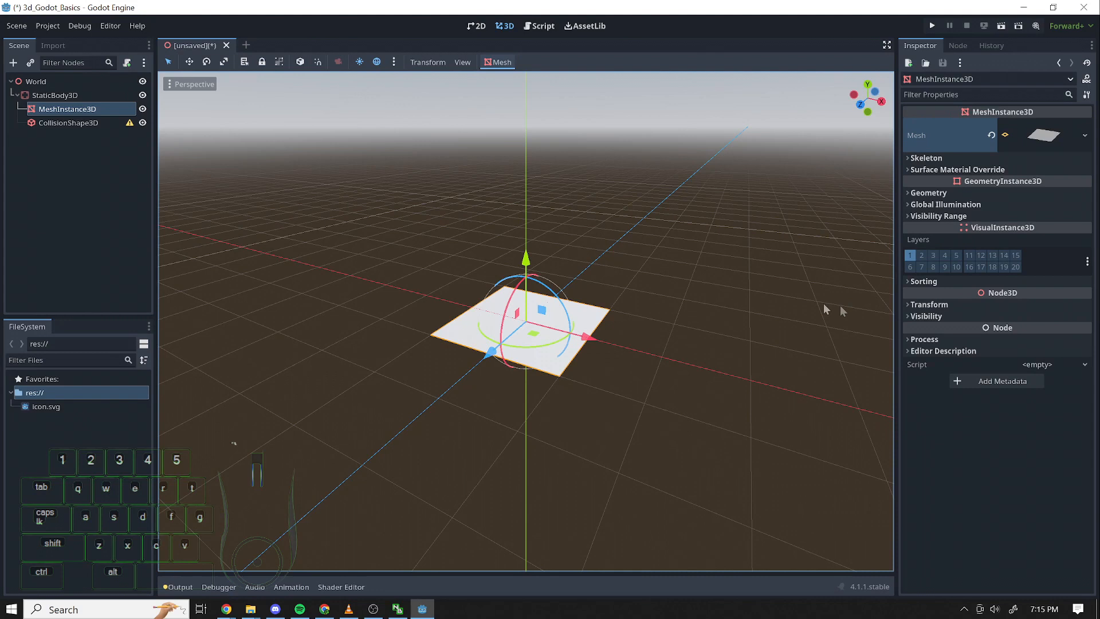
- Replace the MeshInstance3D's plane with a new BoxMesh
scroll(541, 395, "up", 5)
scroll(550, 392, "down", 4)
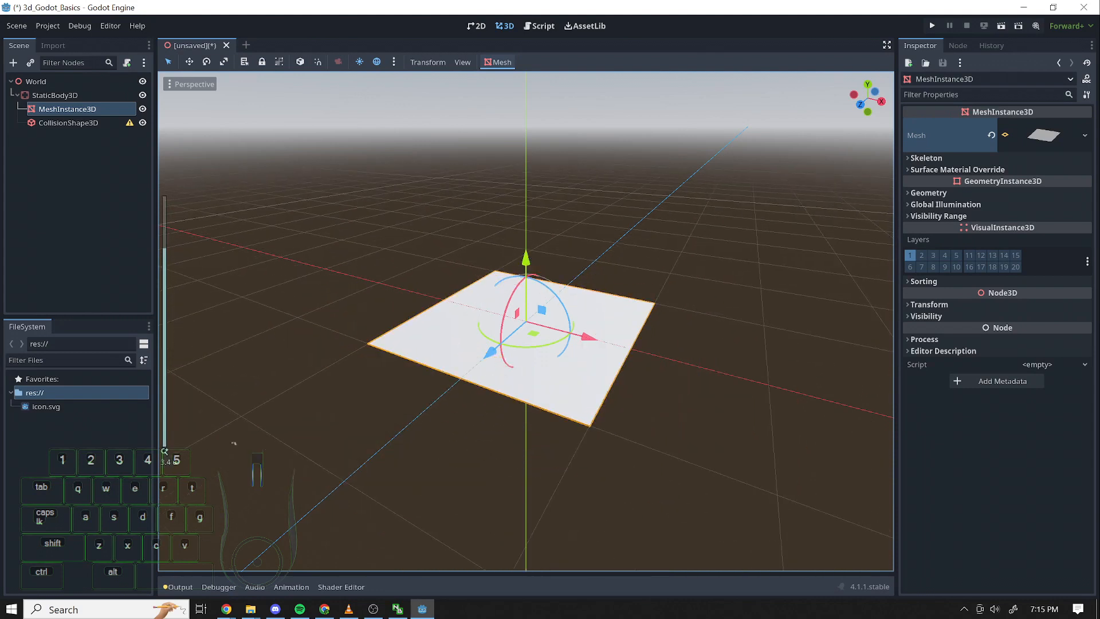
left_click(1084, 136)
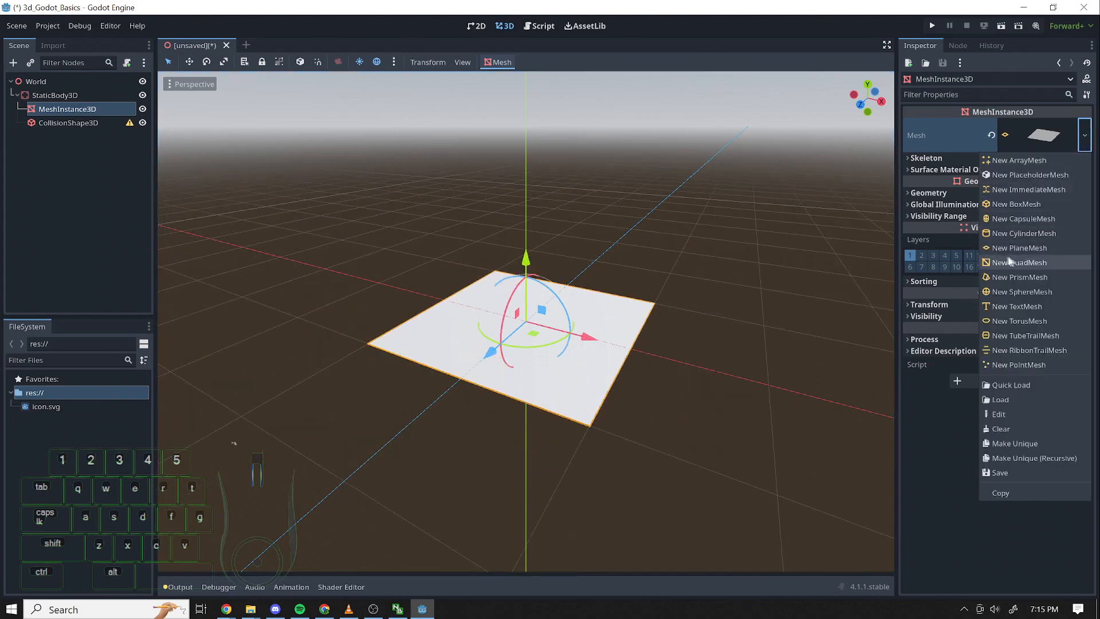
left_click(1013, 207)
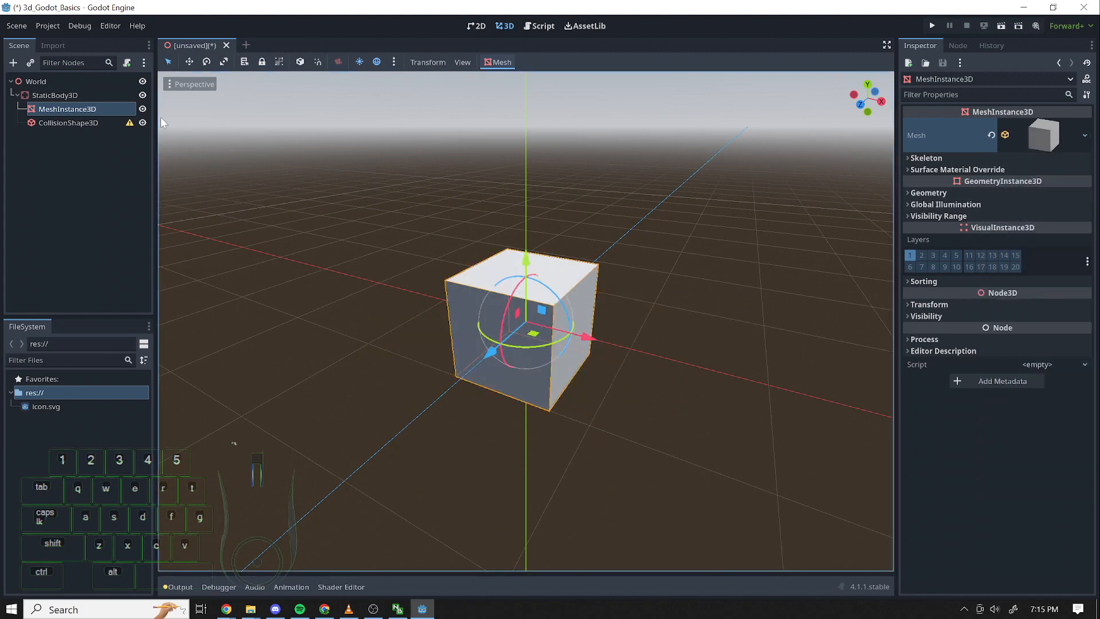
- Assign a new BoxShape3D to the CollisionShape3D's Shape property
left_click(87, 124)
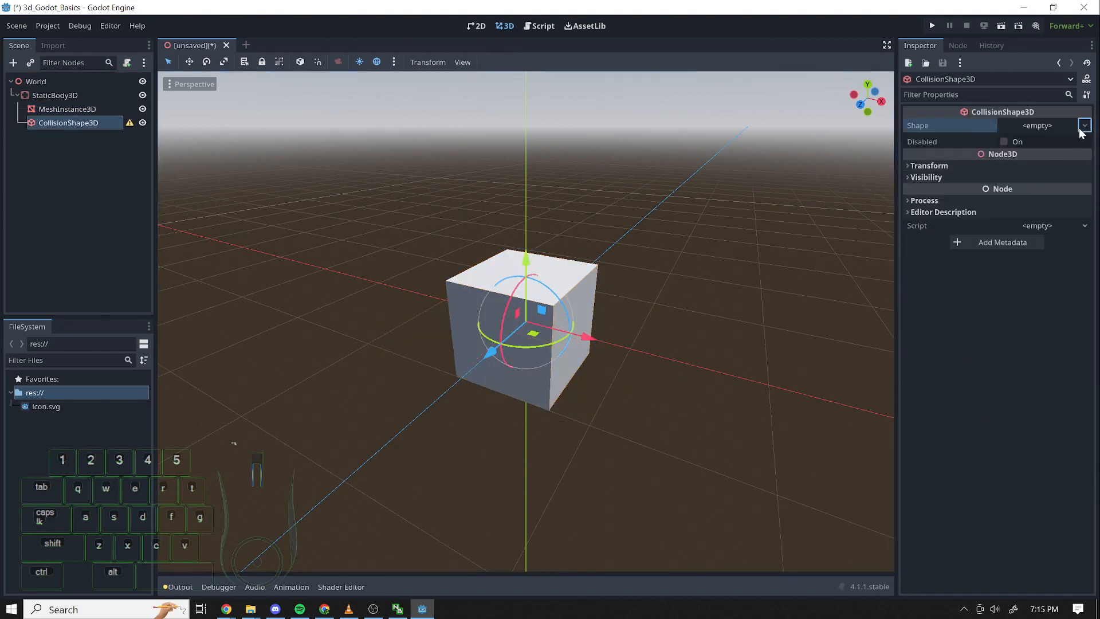
left_click(1058, 125)
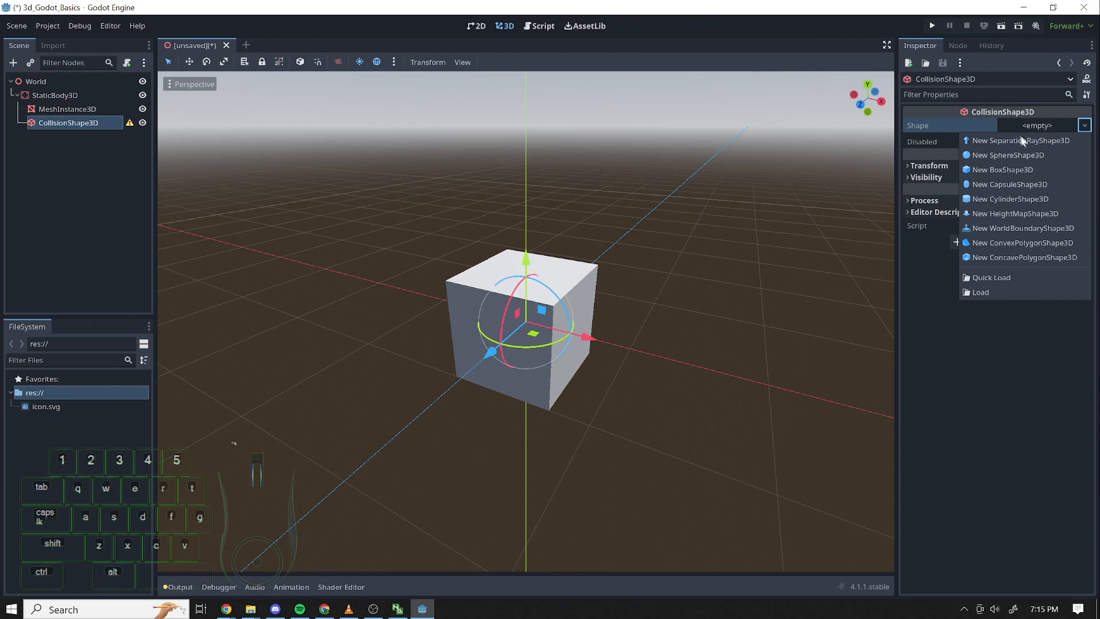
left_click(1002, 171)
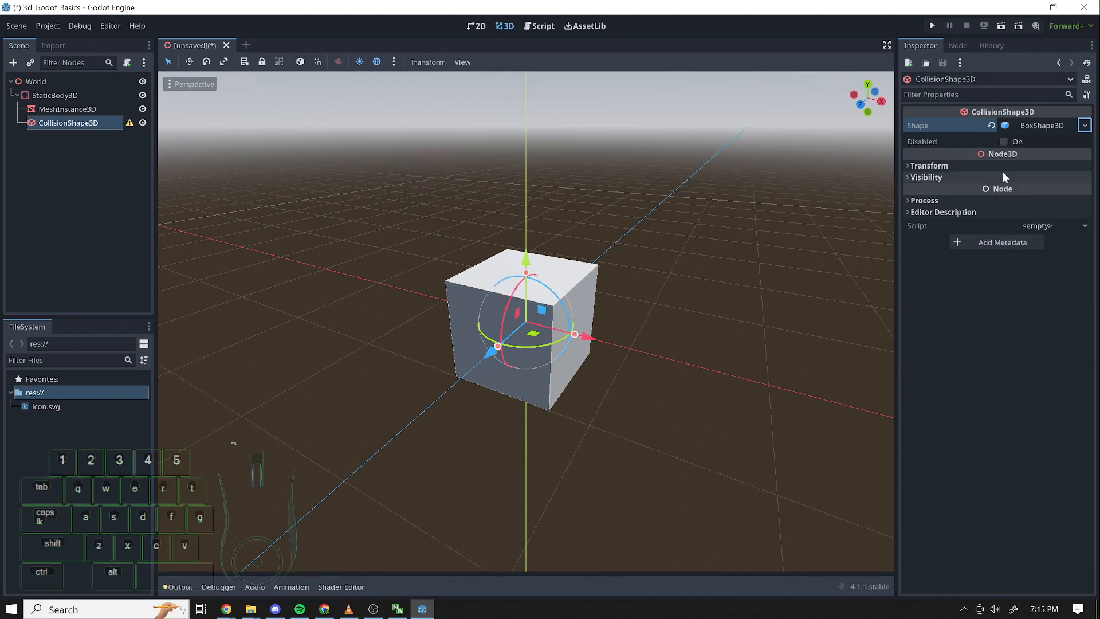
left_click(132, 161)
- Rename the StaticBody3D node as Floor
left_click(60, 95)
left_click(80, 94)
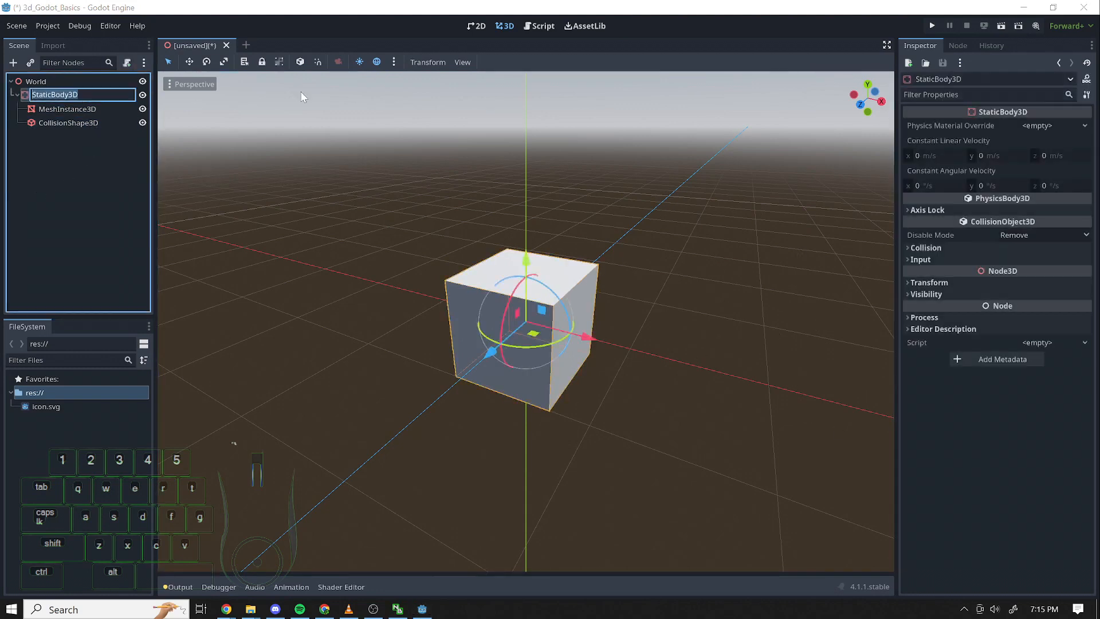
type("Floor")
key("Return")
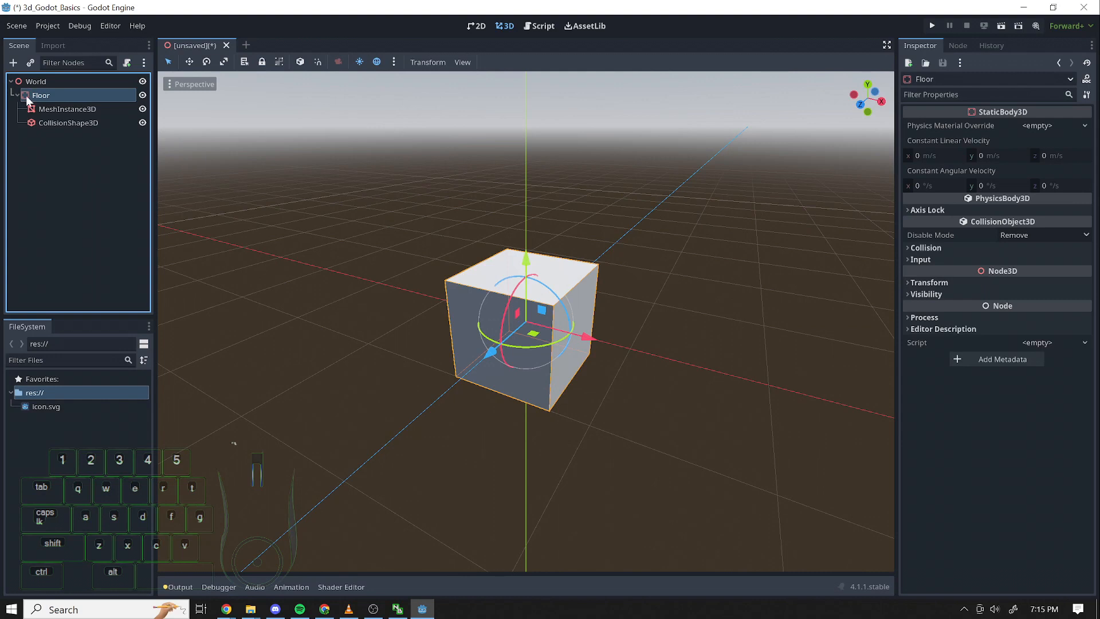
left_click(23, 145)
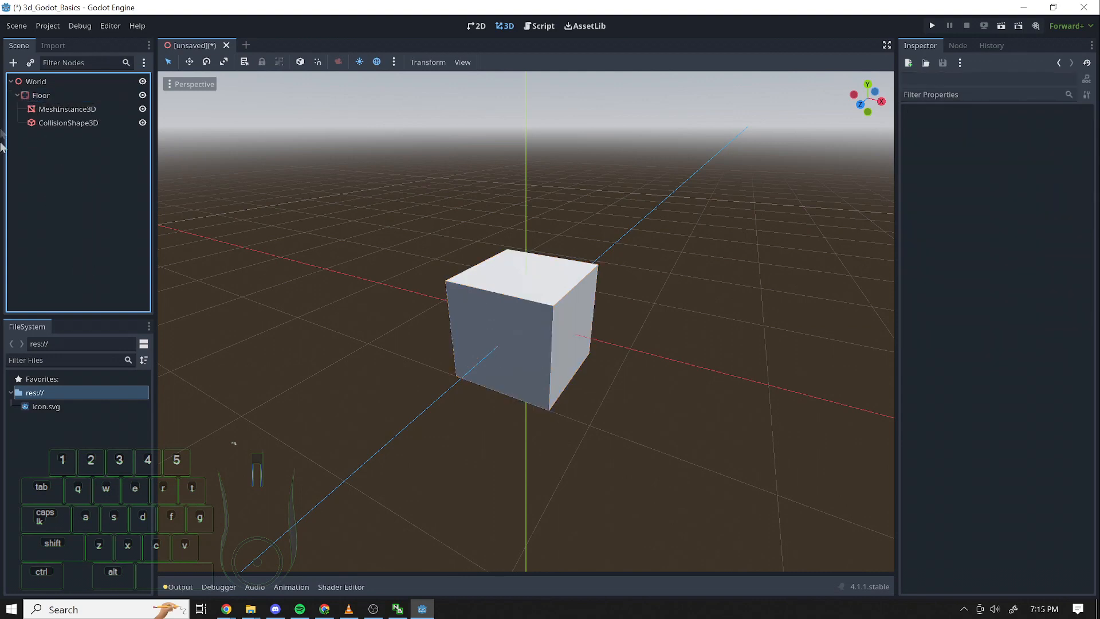
- Examine the Floor node, its box mesh and its collision shape at different distances in the 3D view
left_click(38, 96)
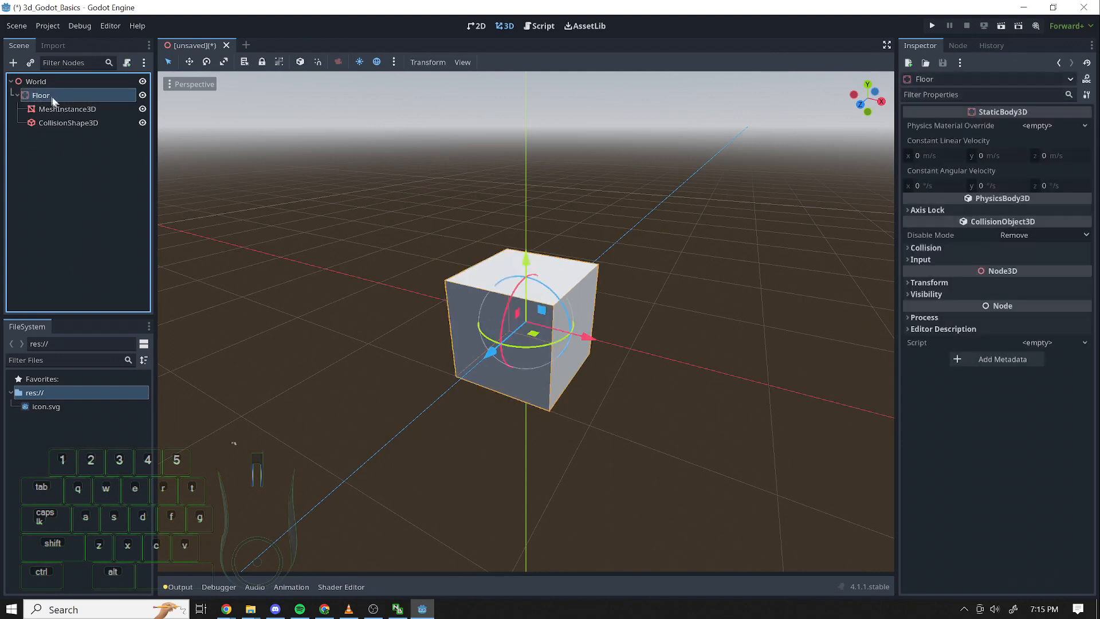
left_click(87, 113)
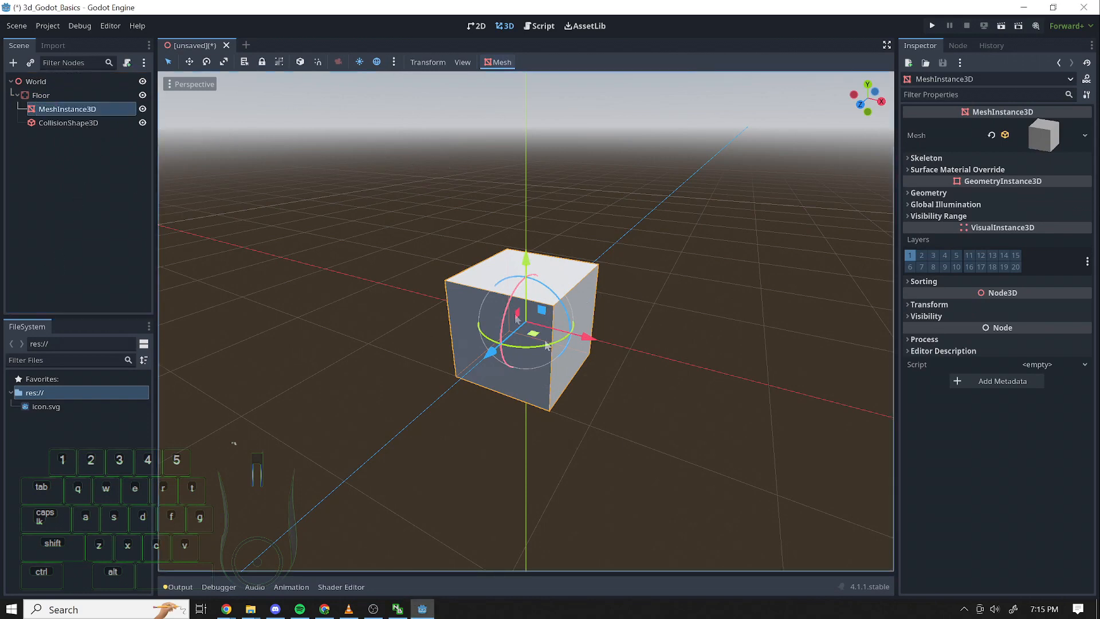
scroll(539, 333, "up", 7)
scroll(487, 318, "down", 7)
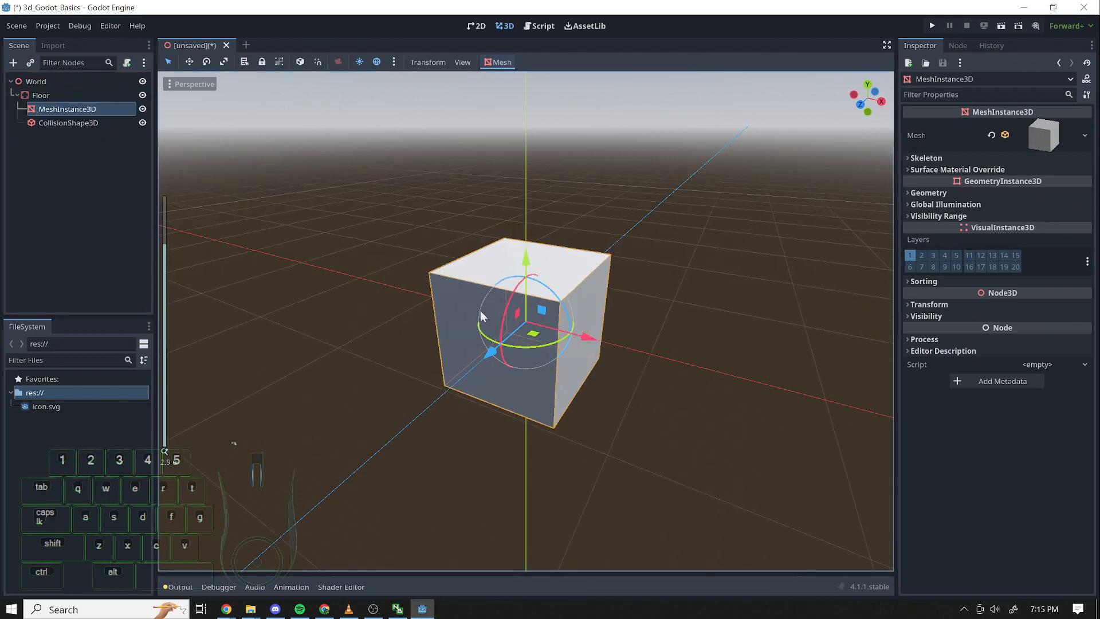
left_click(119, 170)
left_click(76, 124)
scroll(624, 295, "up", 3)
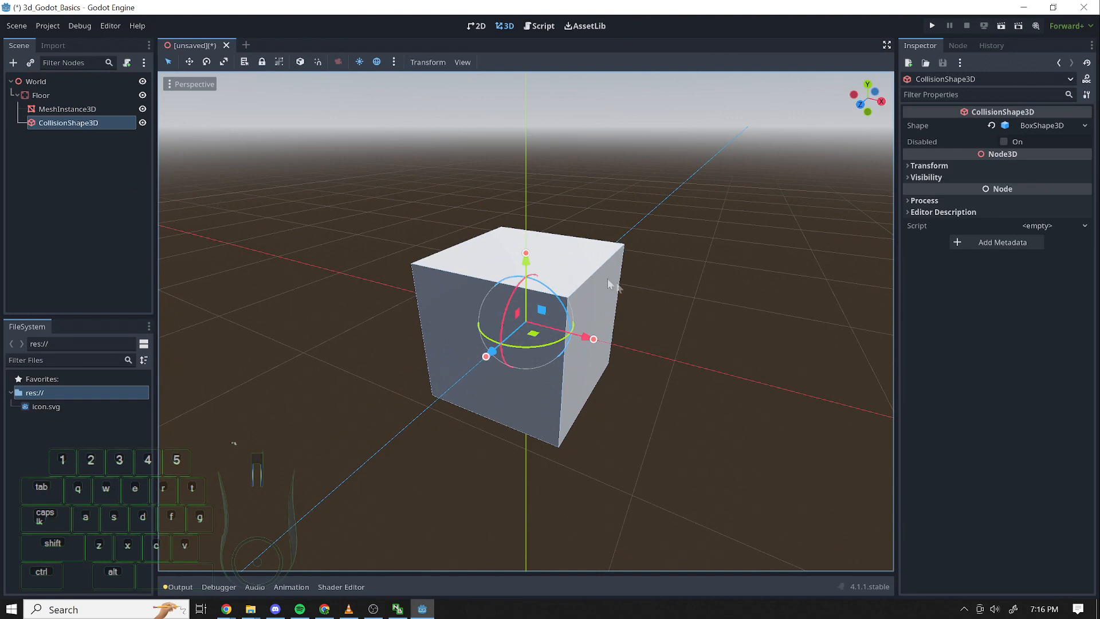
scroll(601, 278, "down", 3)
scroll(572, 286, "up", 3)
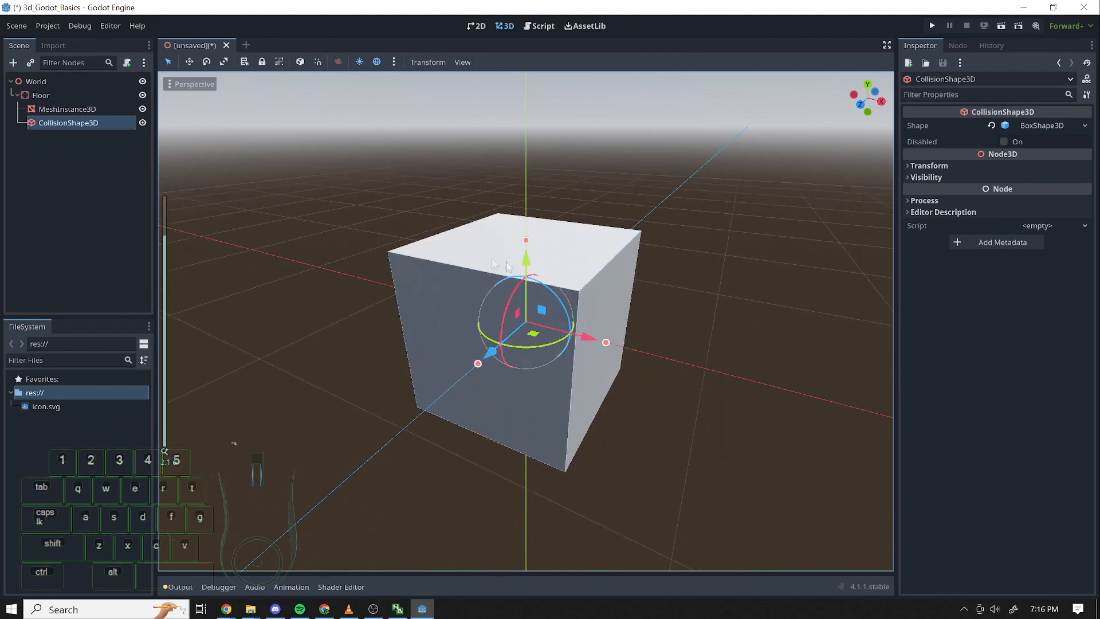
scroll(558, 276, "down", 2)
scroll(556, 270, "up", 2)
scroll(556, 270, "down", 2)
scroll(556, 270, "up", 2)
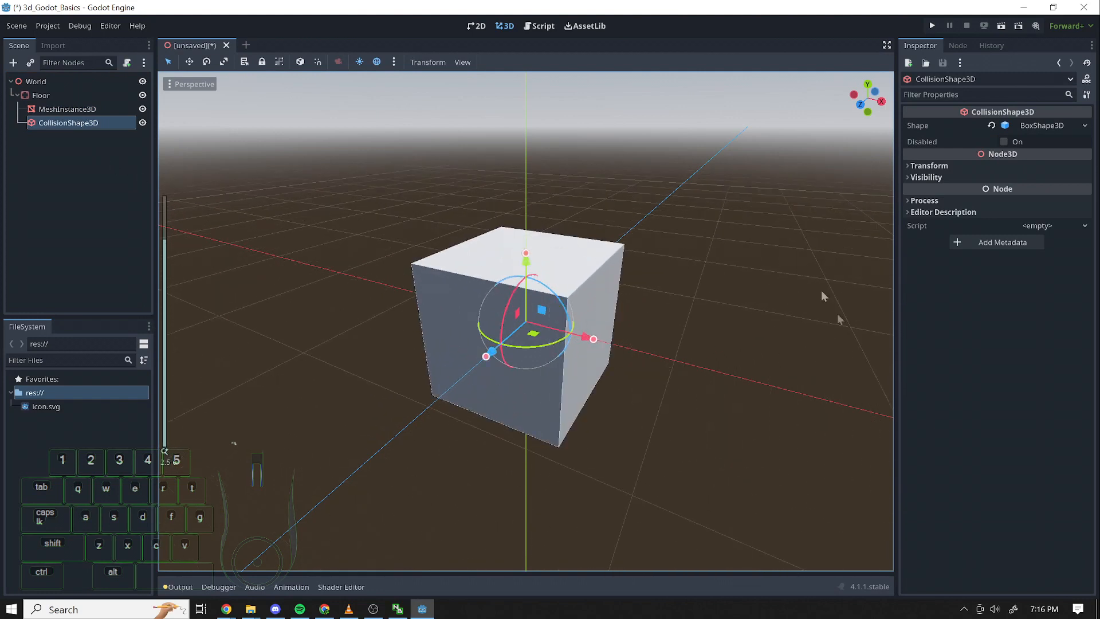
scroll(473, 295, "down", 3)
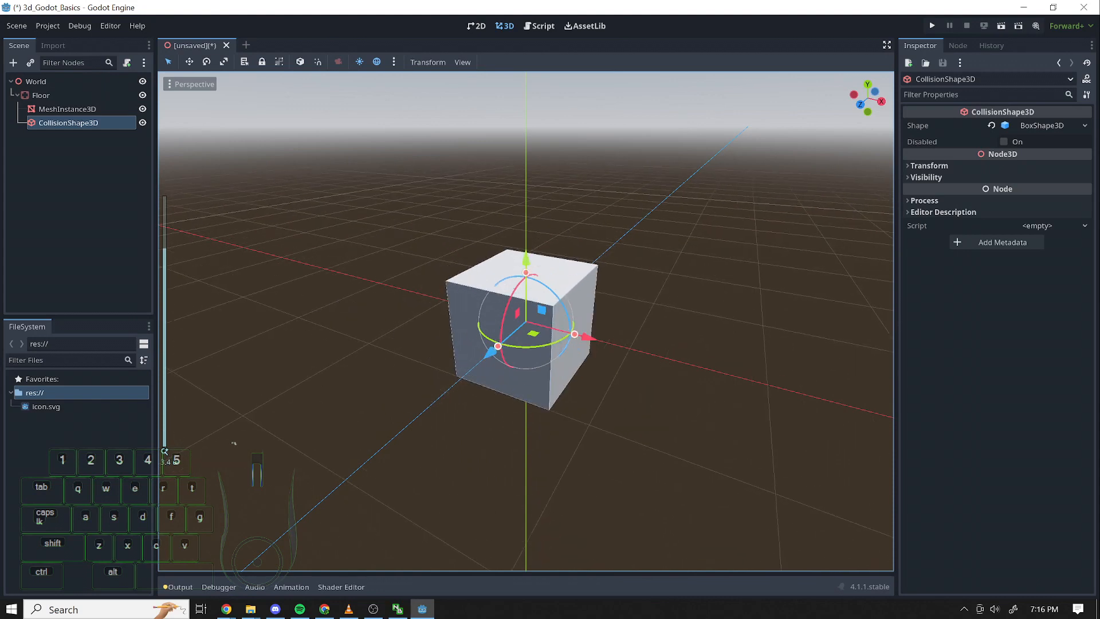
- Compare the cube's appearance with nothing, the collision shape and the Floor node selected in turn
left_click(405, 307)
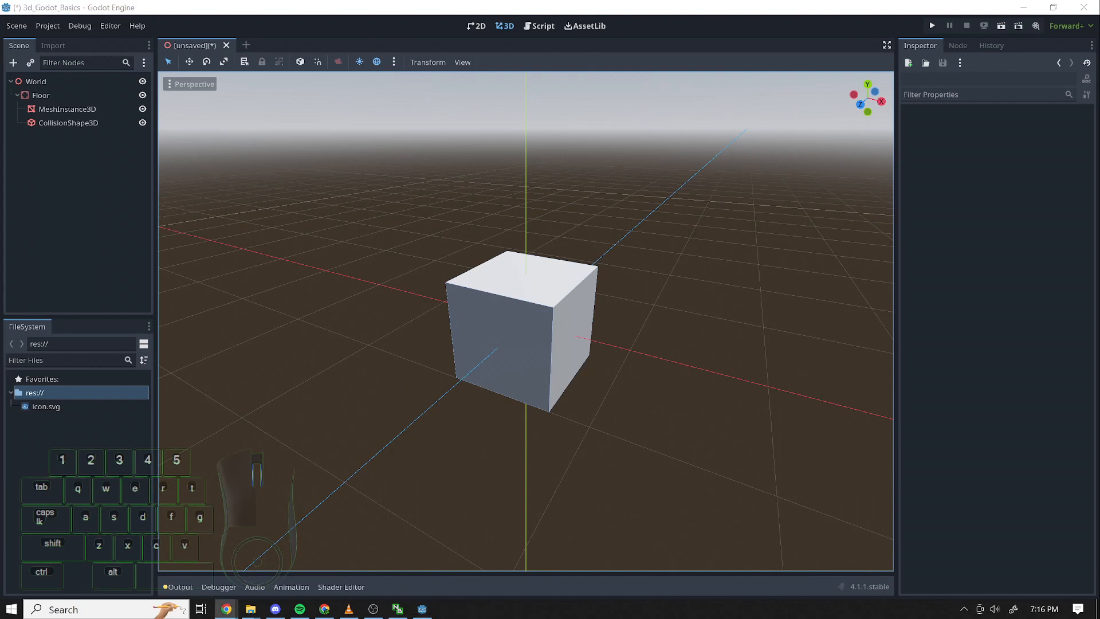
scroll(519, 398, "down", 5)
scroll(521, 395, "up", 2)
scroll(573, 384, "down", 2)
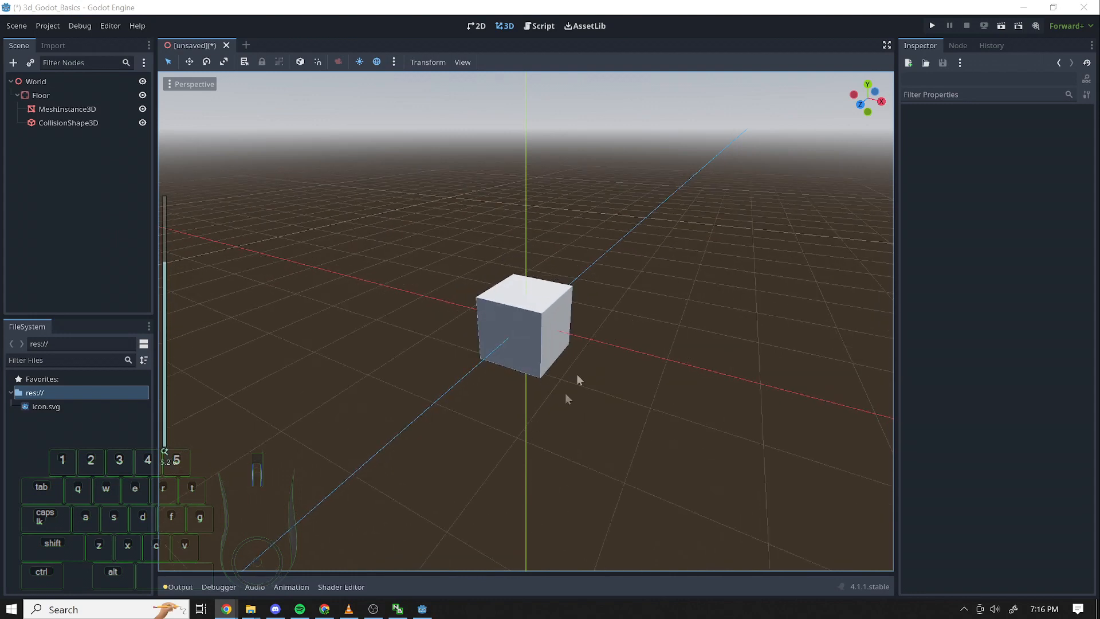
scroll(558, 364, "up", 4)
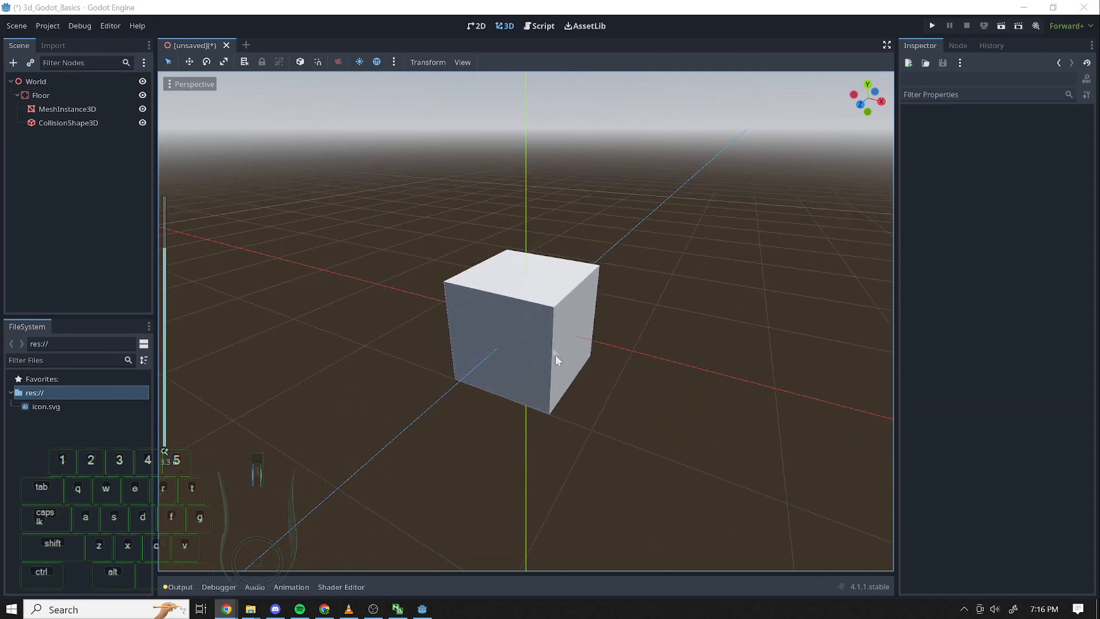
left_click(72, 109)
left_click(56, 124)
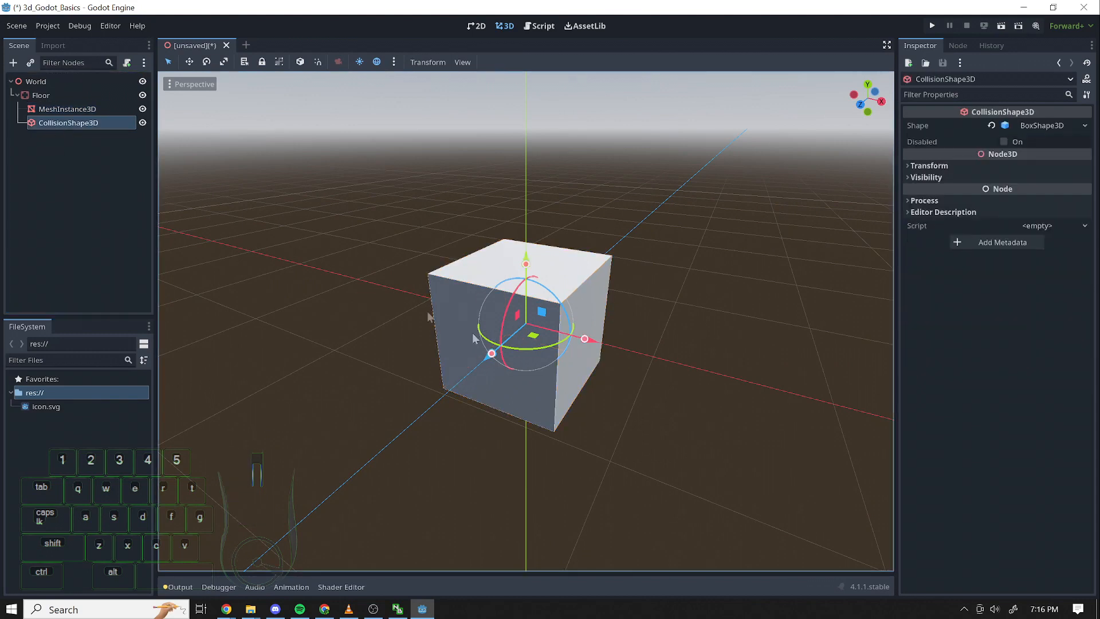
left_click(68, 94)
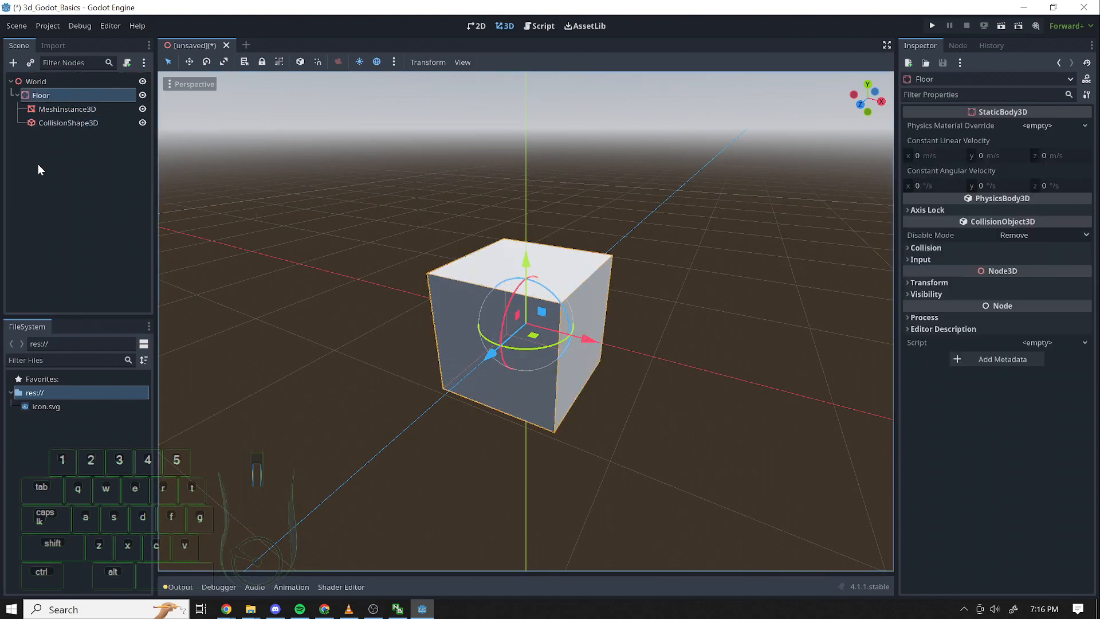
left_click(38, 164)
- Scale the Floor node uniformly to 5 on all three axes in its Transform properties
left_click(48, 94)
left_click(910, 283)
scroll(575, 371, "down", 2)
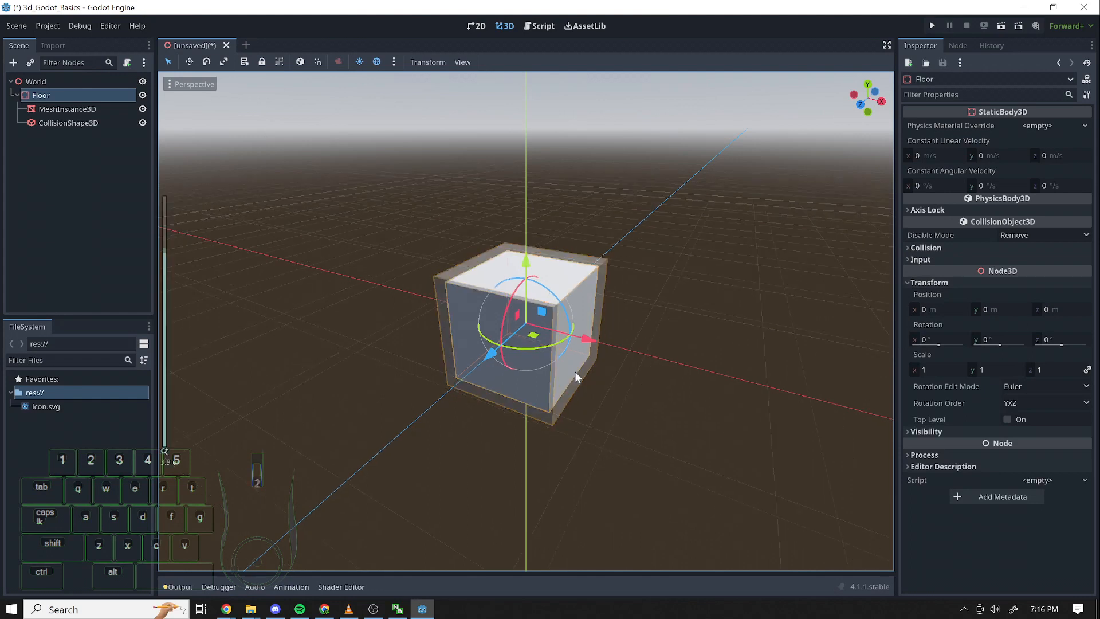
scroll(575, 371, "down", 5)
scroll(804, 380, "down", 5)
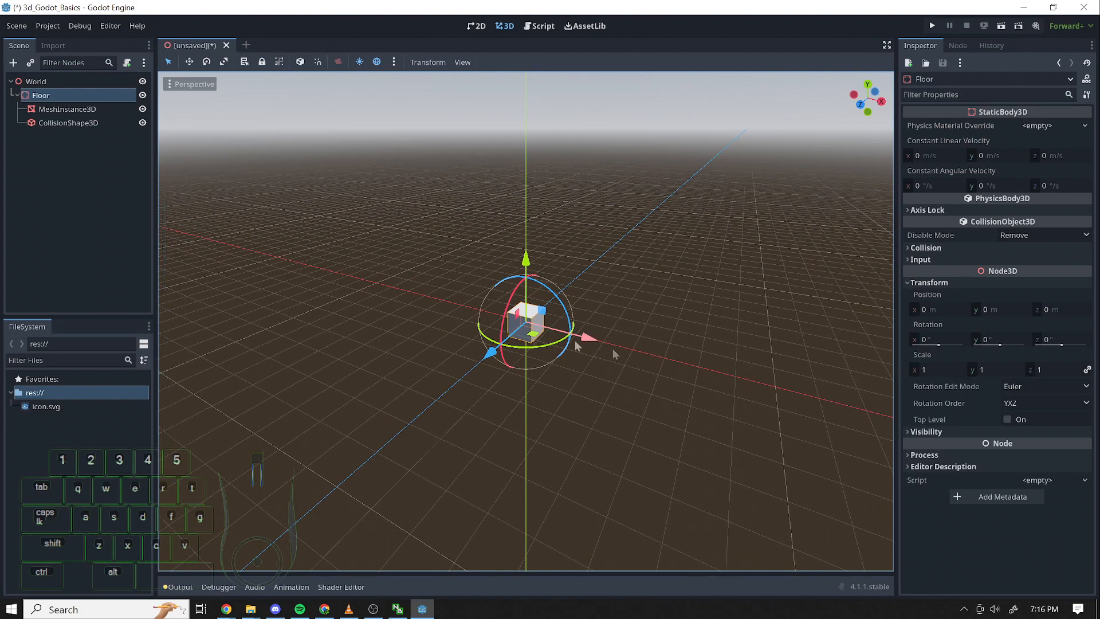
scroll(504, 395, "up", 3)
scroll(630, 384, "down", 6)
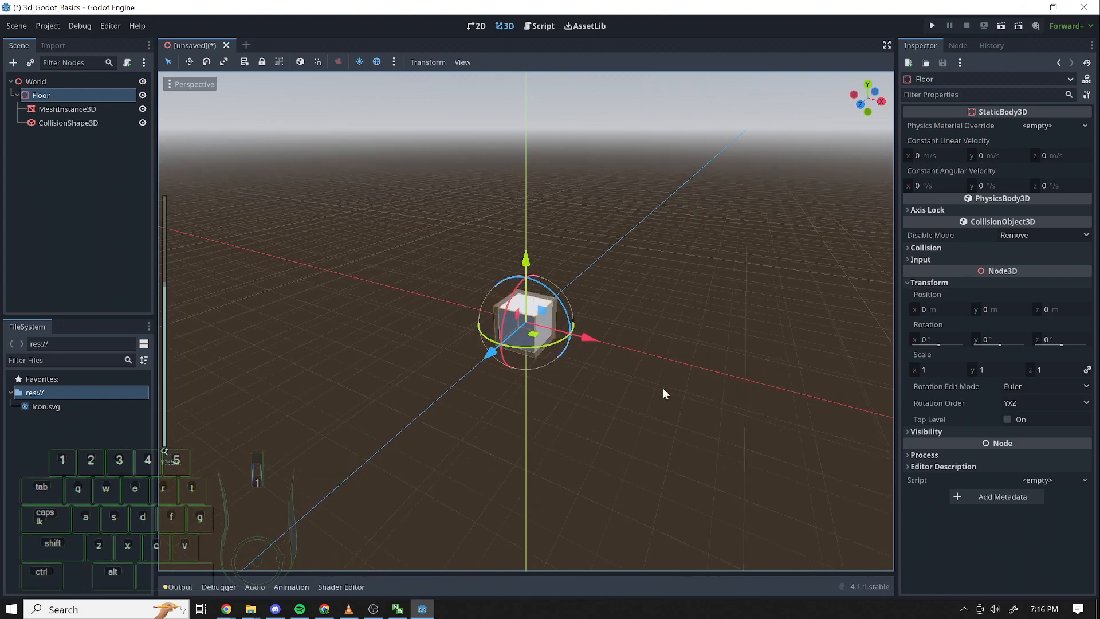
scroll(608, 370, "up", 5)
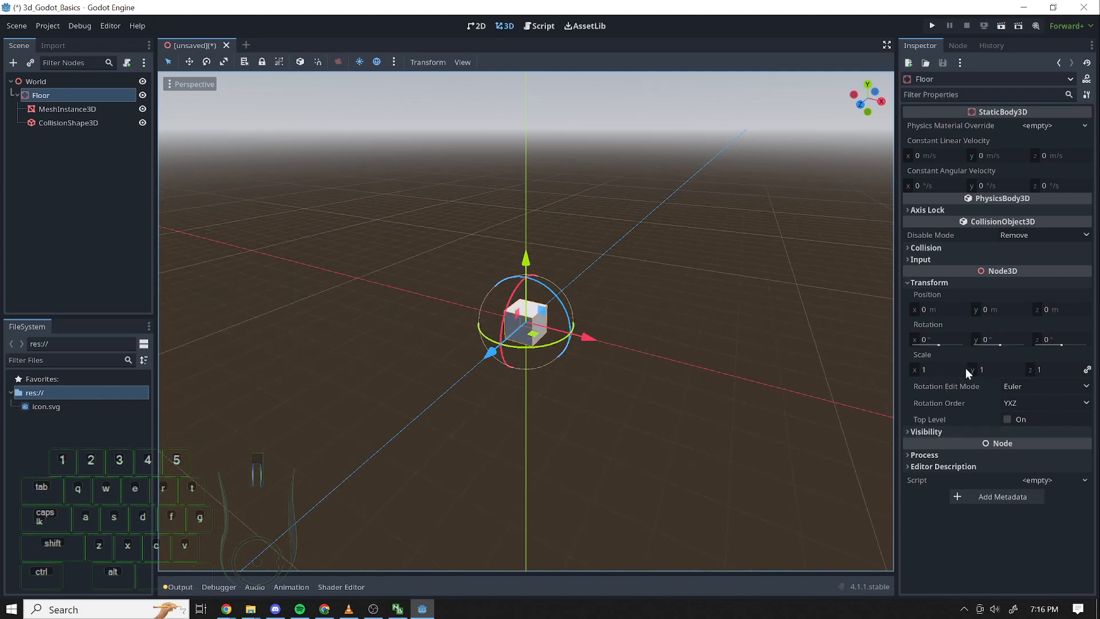
left_click(988, 370)
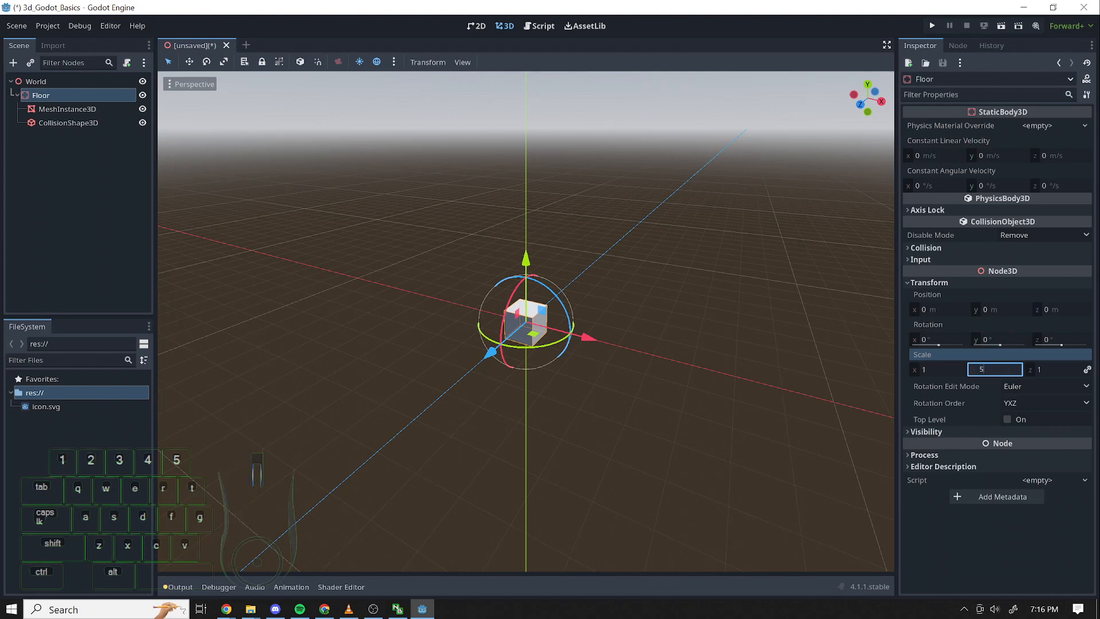
key("Return")
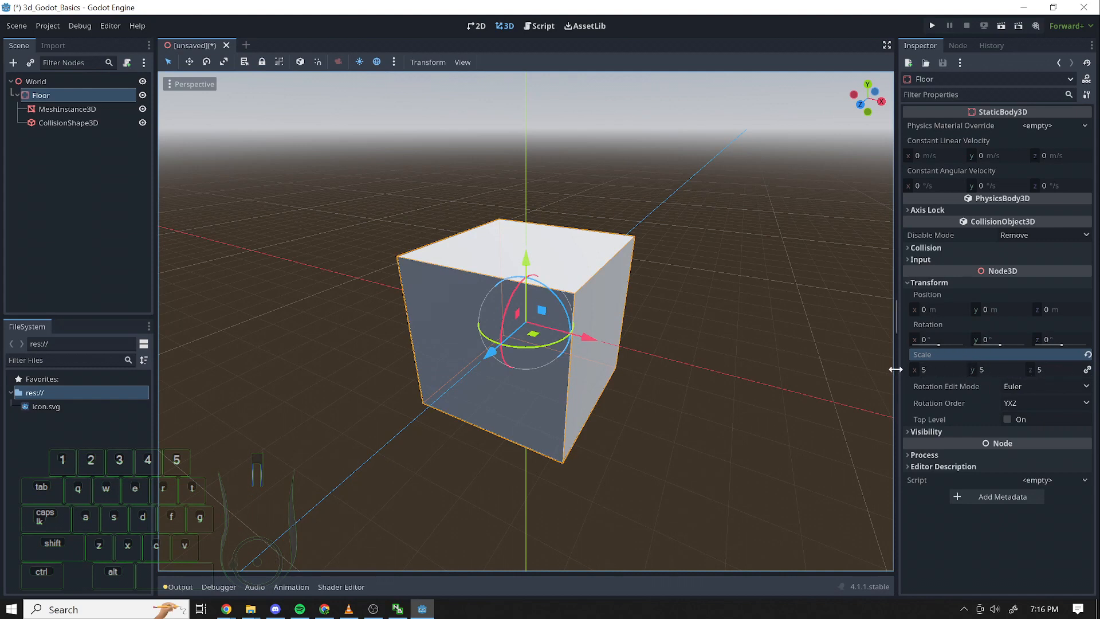
- Unlink the Floor's scale axes and set its X, Y and Z scale individually to 1
left_click(999, 372)
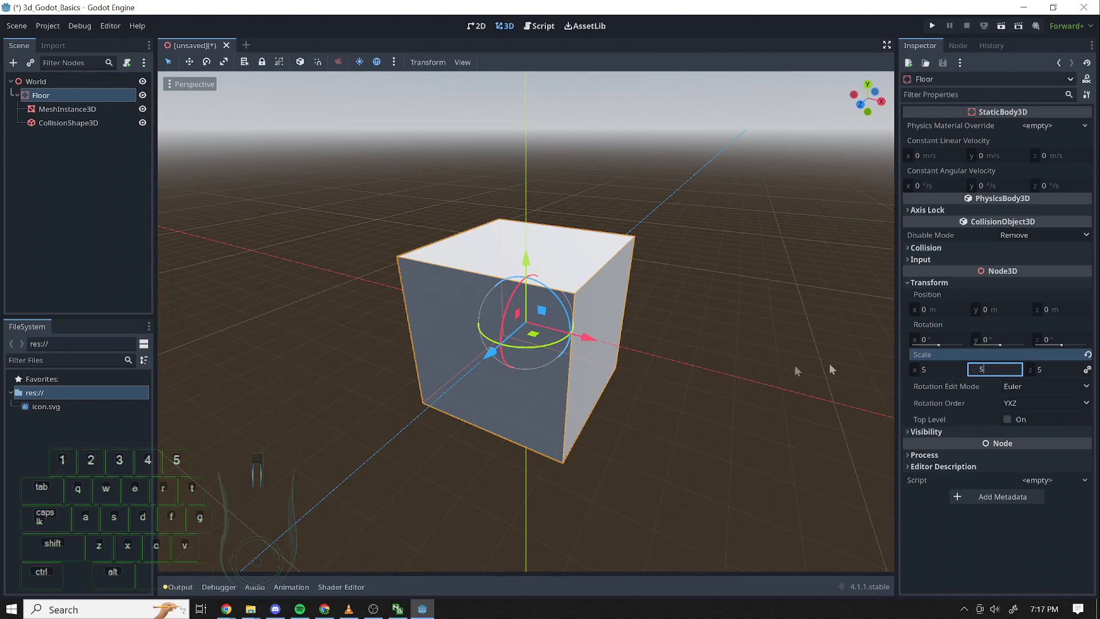
left_click(1087, 369)
left_click(943, 371)
type("1")
left_click(1047, 371)
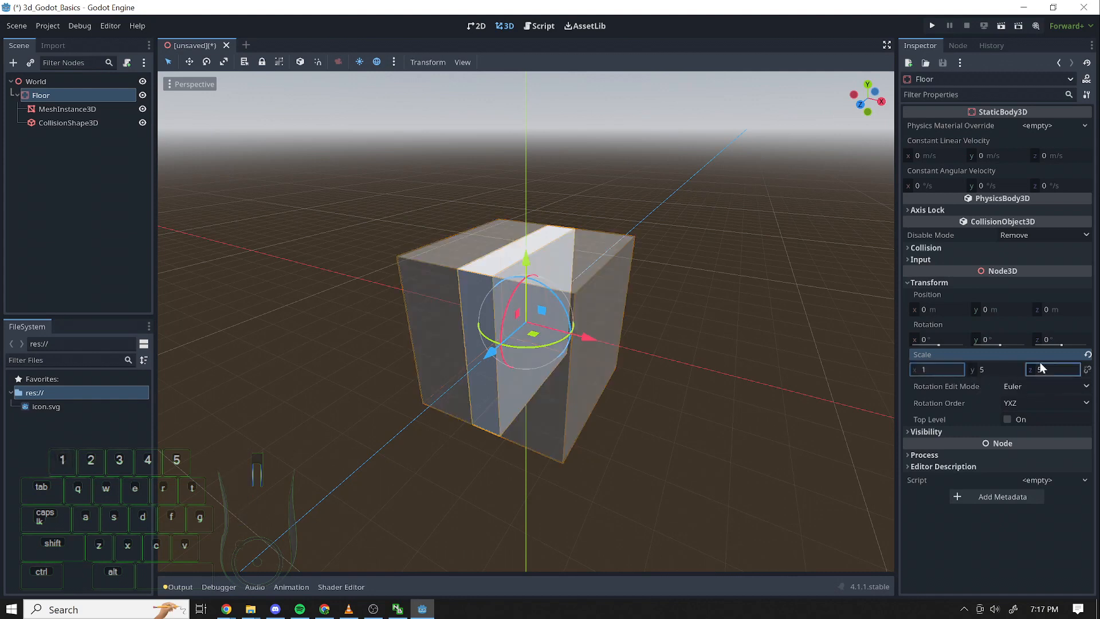
type("1")
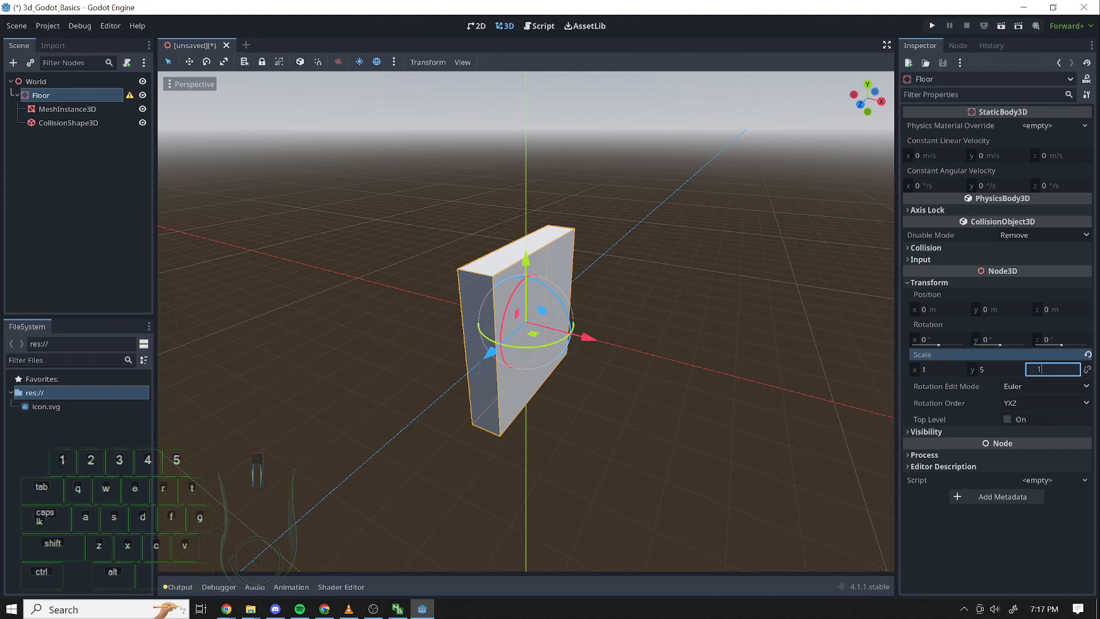
left_click(994, 369)
type("1")
- Set the Floor's X and Z scale to 10
left_click(944, 370)
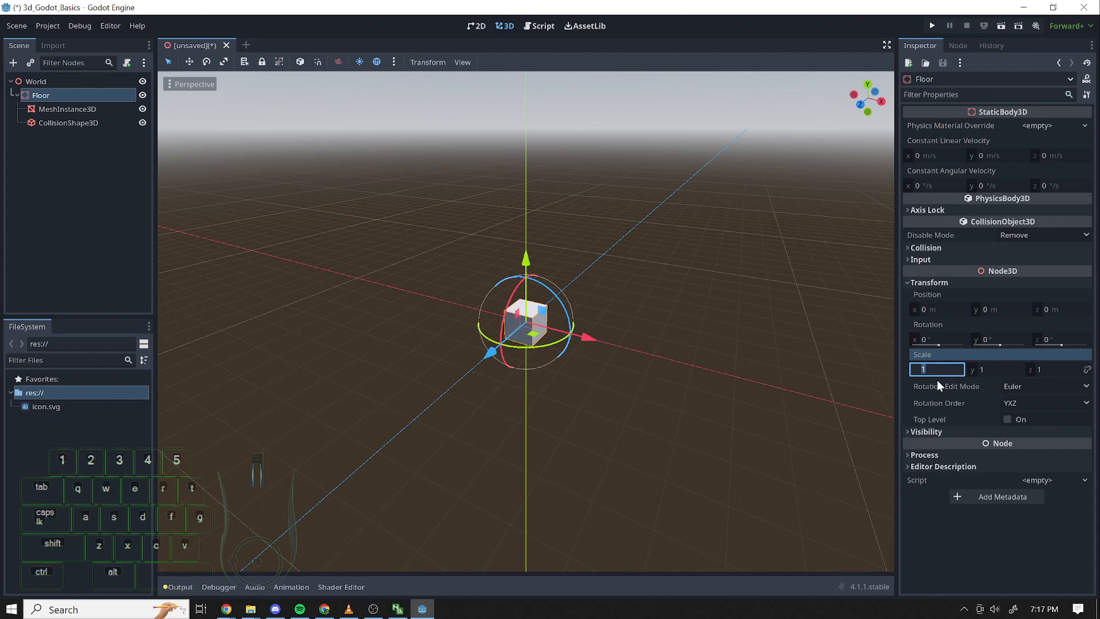
left_click(944, 369)
type("0")
key("Return")
left_click(1060, 369)
type("0")
key("Return")
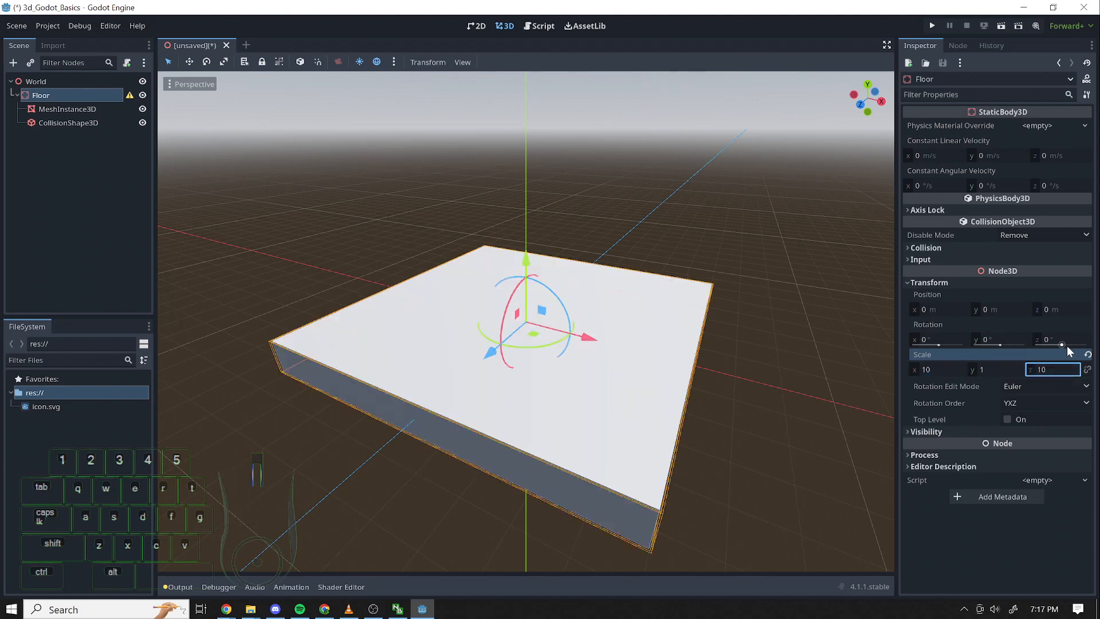
- Set the Floor's X and Z scale to 20
left_click(940, 375)
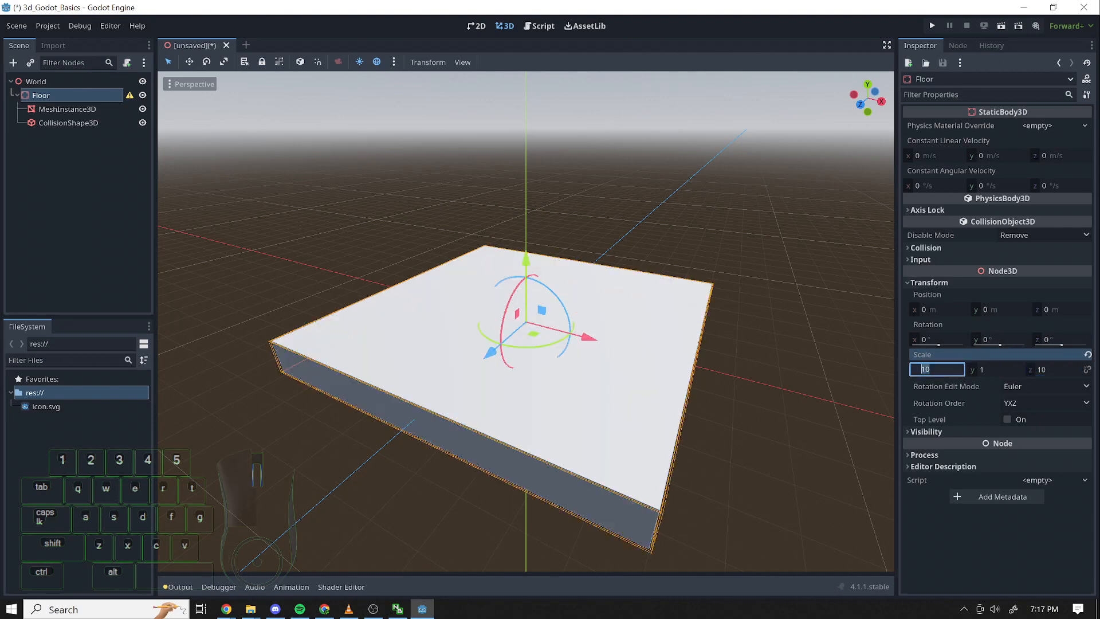
type("20")
left_click(1054, 369)
type("20")
key("Return")
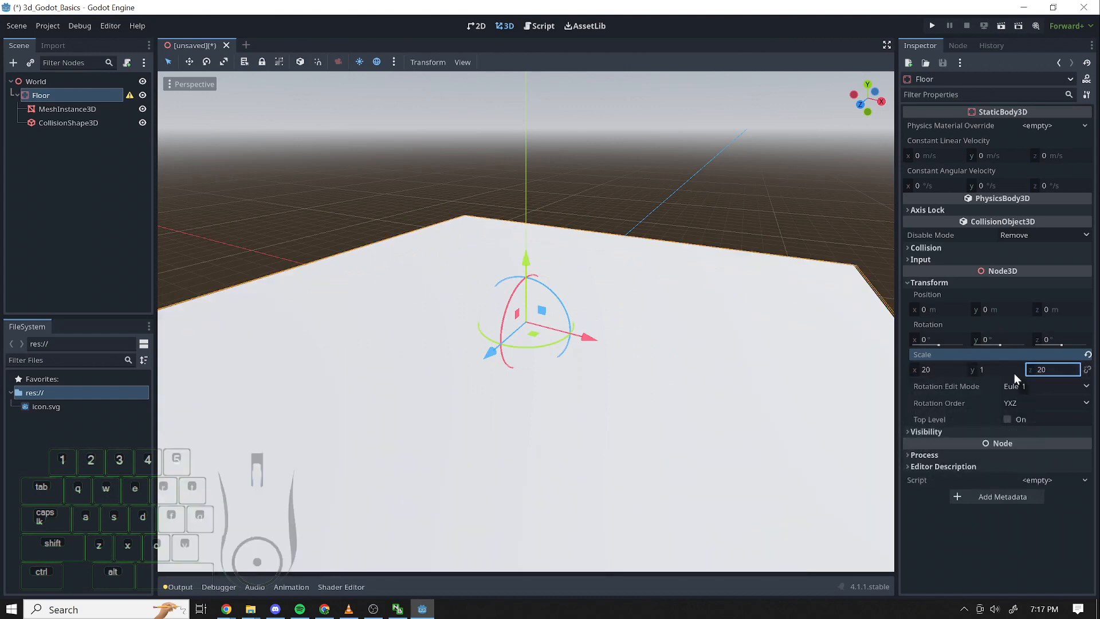
- Thin the Floor slab by setting its Y scale to 0.25
left_click_drag(971, 370, 587, 319)
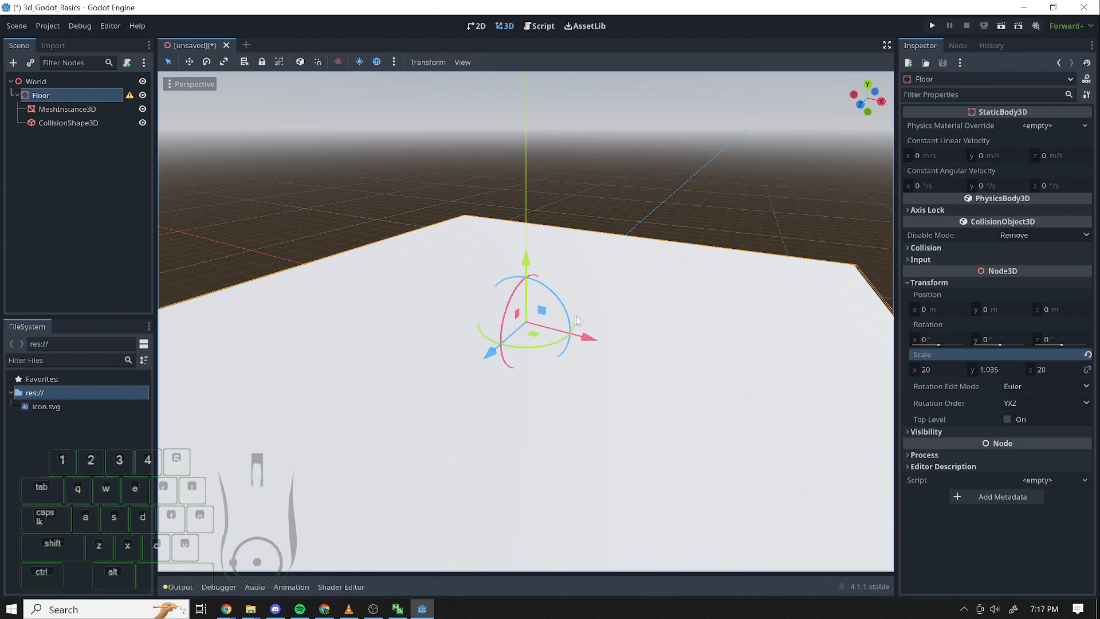
left_click(994, 369)
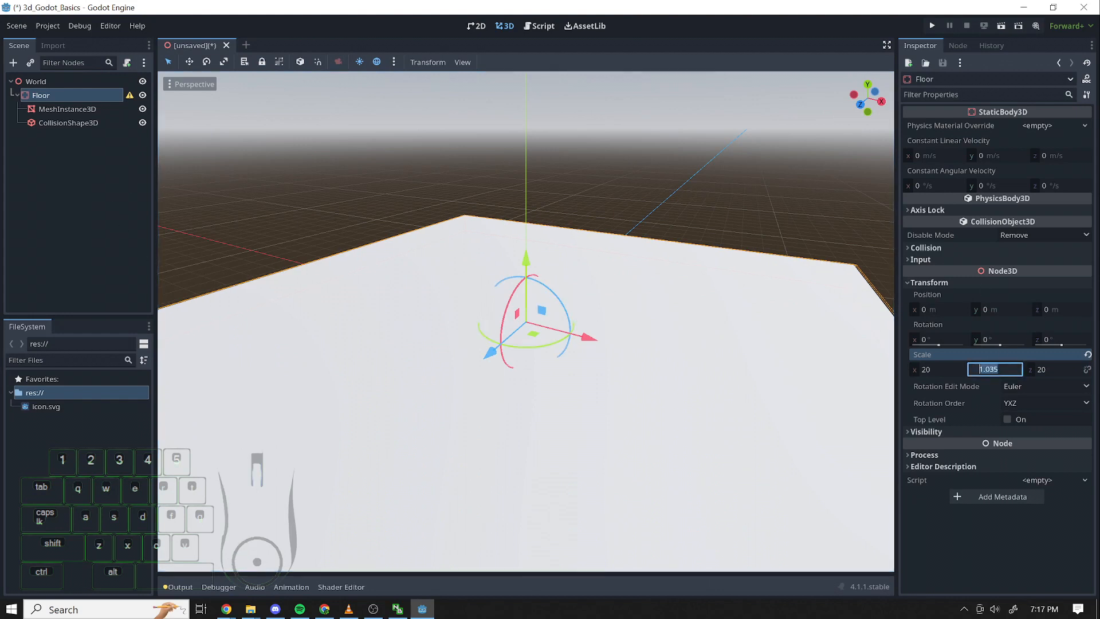
type("0.25")
key("Return")
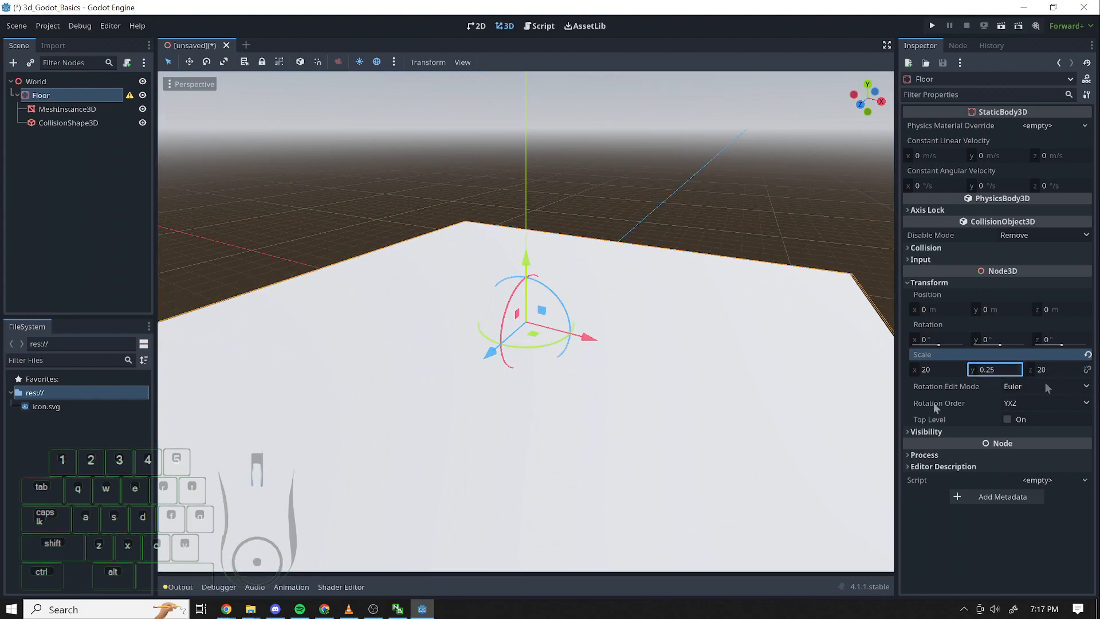
- Fly around the scaled Floor slab in the 3D view to examine its thickness and extent
scroll(811, 319, "down", 5)
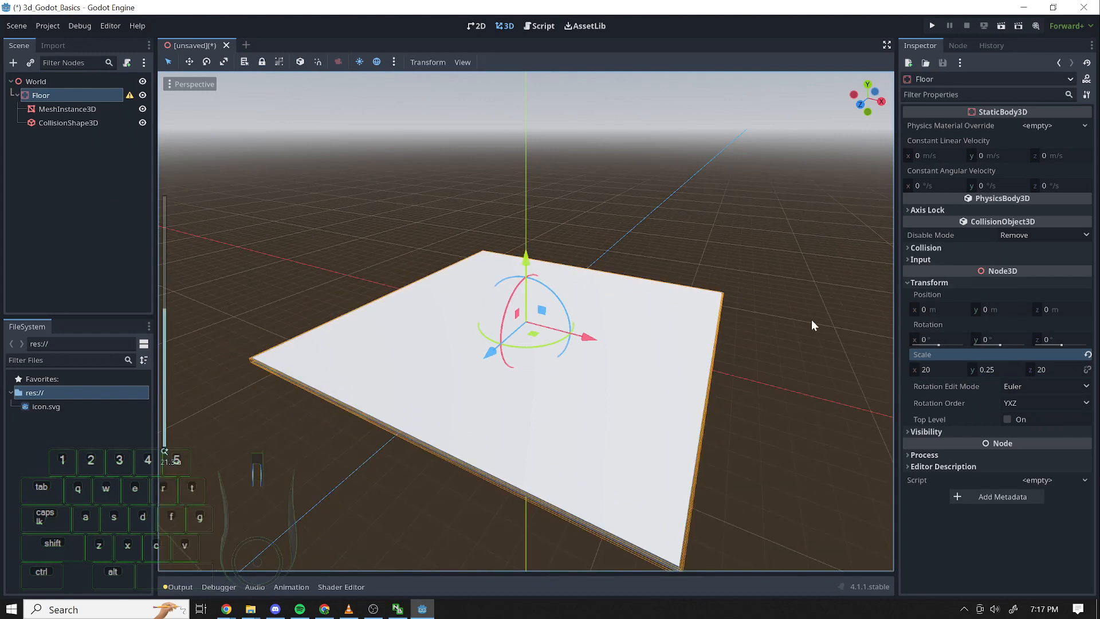
scroll(681, 533, "up", 8)
right_click_drag(681, 533, 597, 429)
key("q")
key("q")
key("q")
key("e")
key("a")
key("d")
key("w")
key("e")
key("q")
key("a")
key("e")
key("a")
key("s")
key("q")
key("d")
key("q")
key("s")
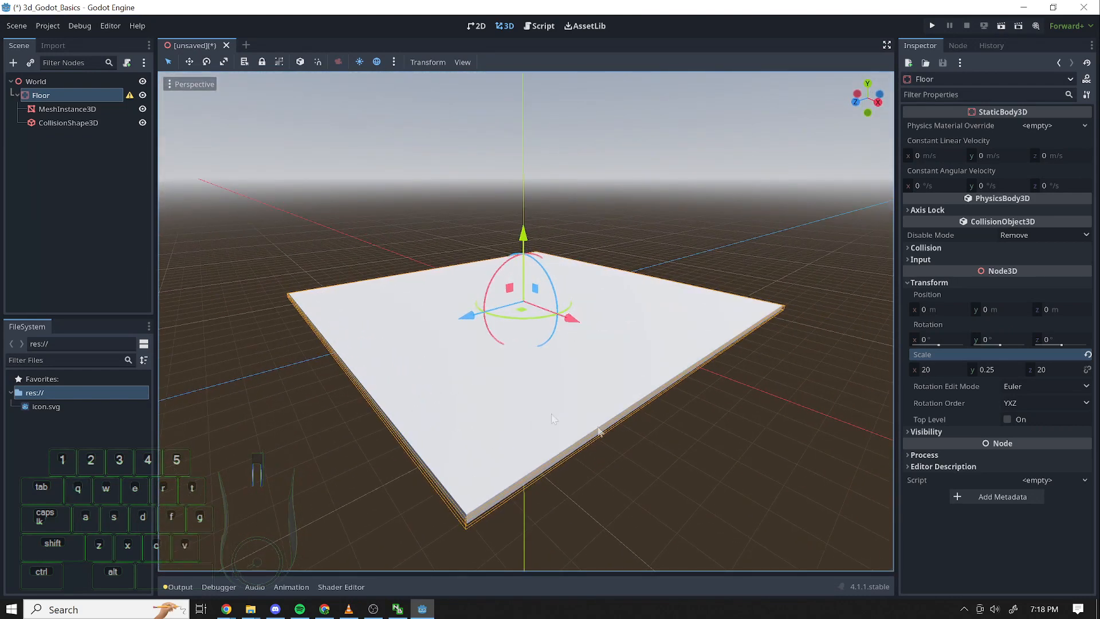
- Run the current scene, saving it as world.tscn in a new folder named Scenes
left_click(1000, 27)
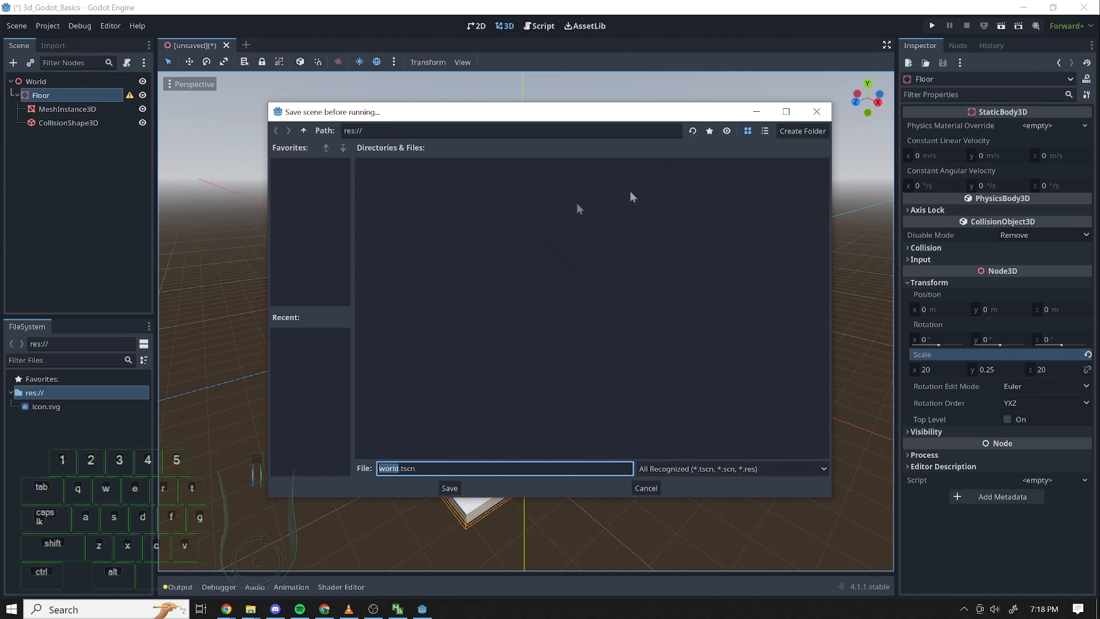
left_click(791, 132)
type("Scenes")
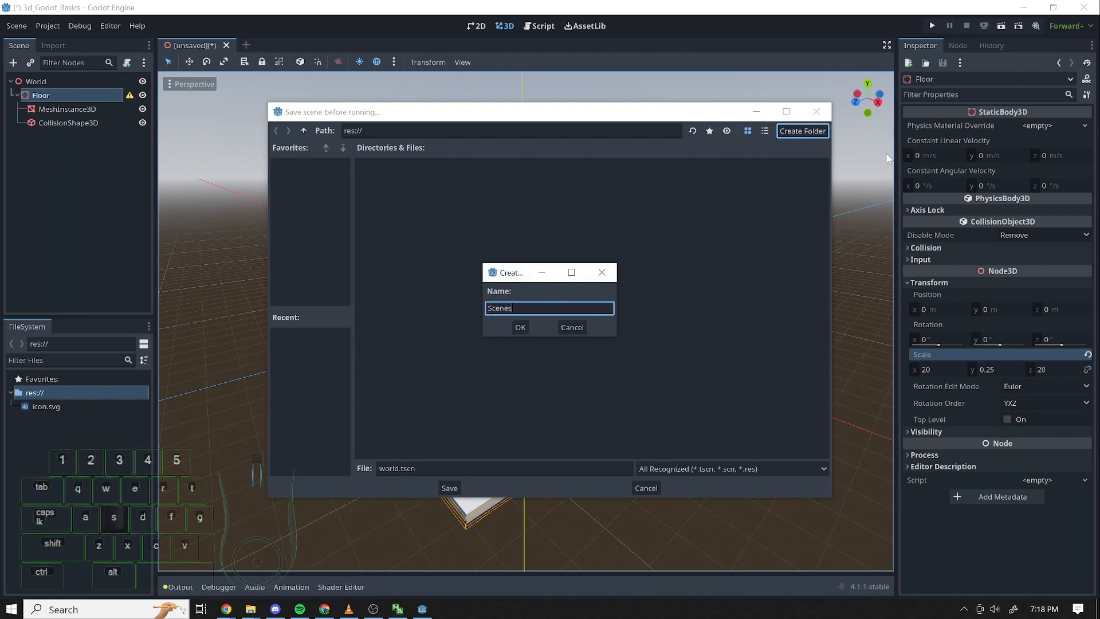
left_click(519, 329)
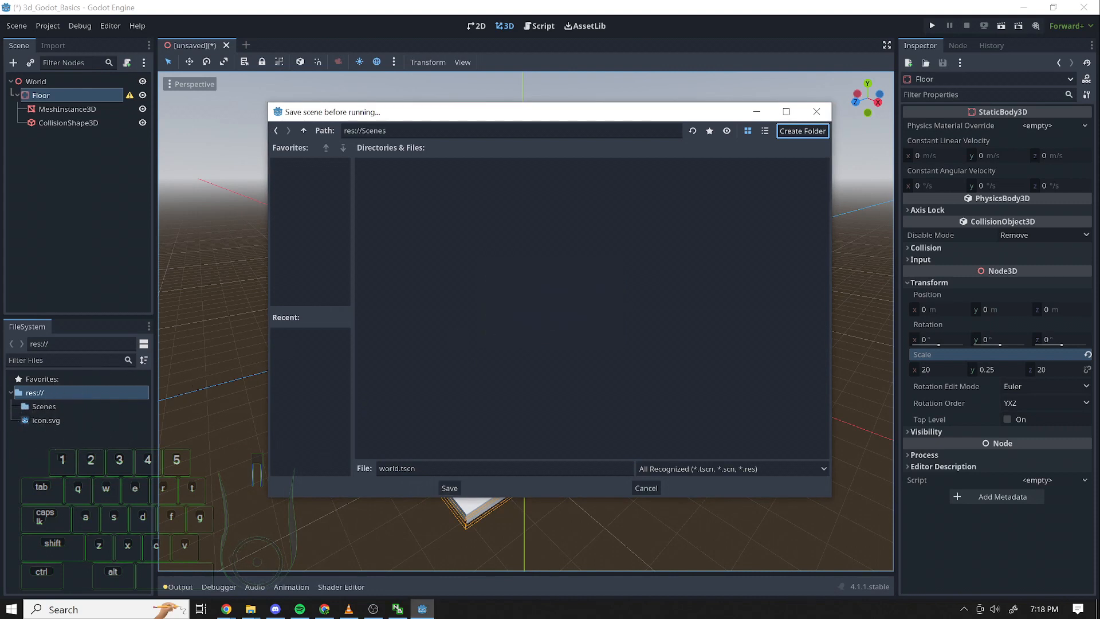
left_click(450, 487)
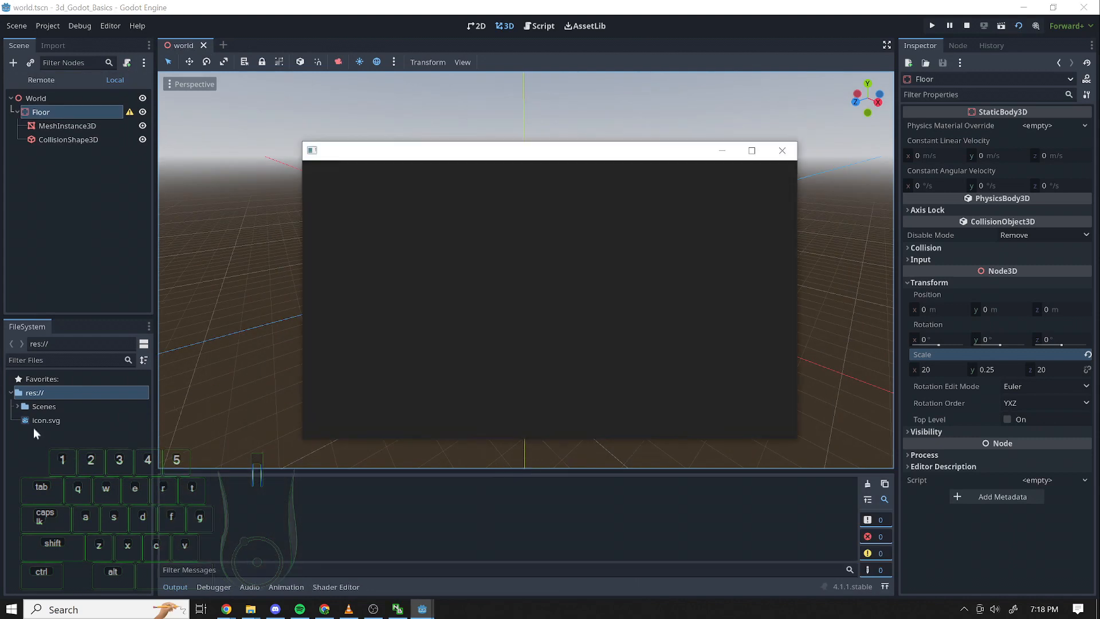
- Check the Scenes folder's contents, view the running 3d_Godot_Basics debug window and close it
left_click(17, 407)
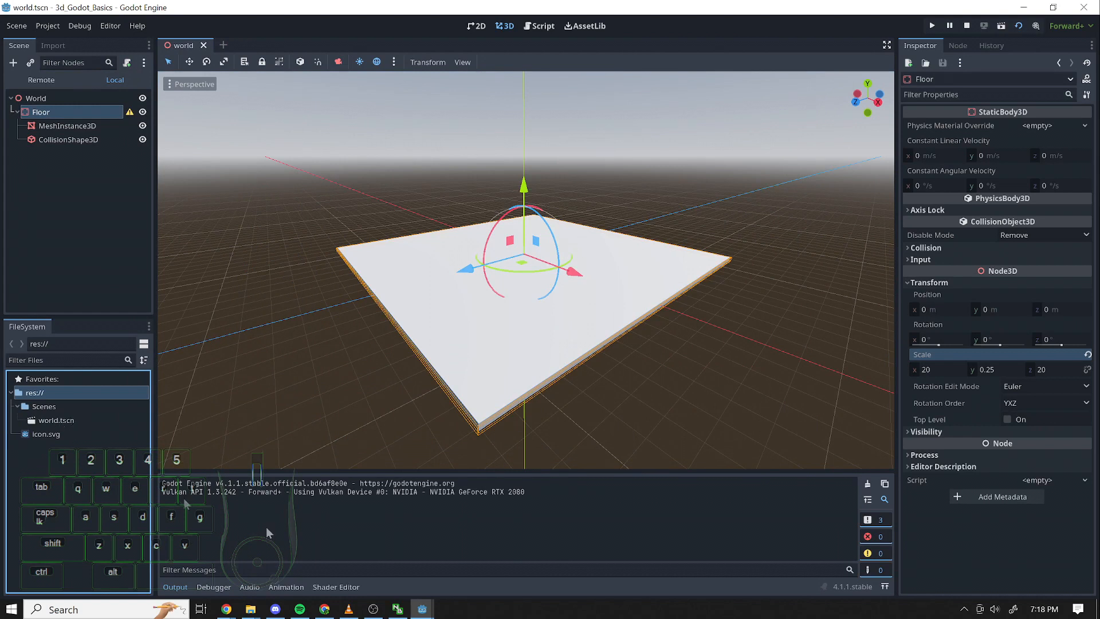
mouse_move(422, 607)
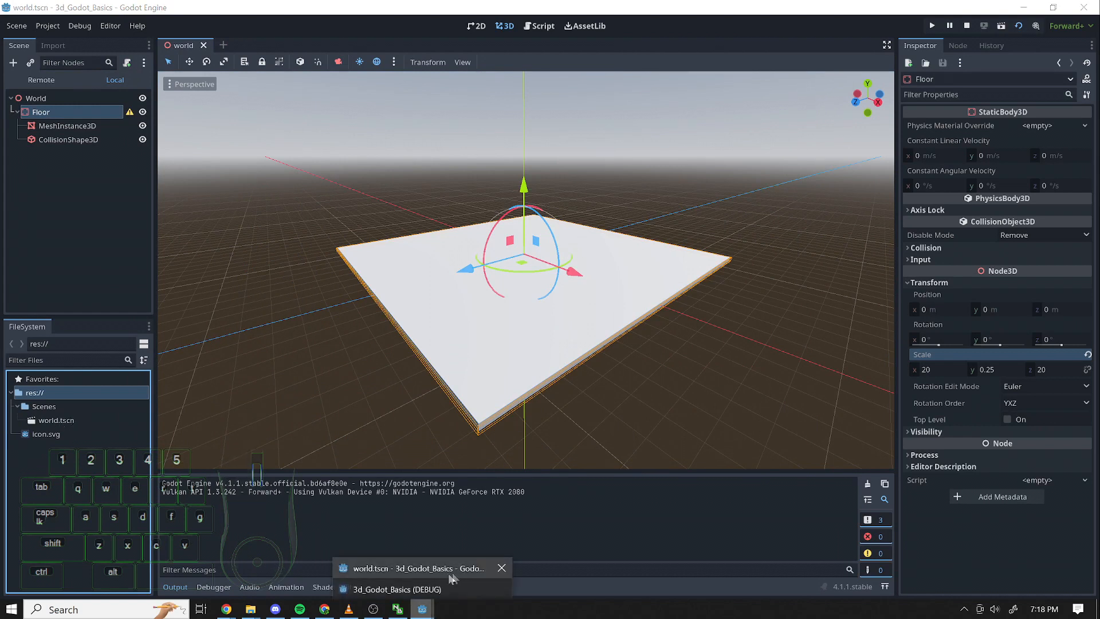
left_click(436, 588)
left_click_drag(535, 152, 514, 199)
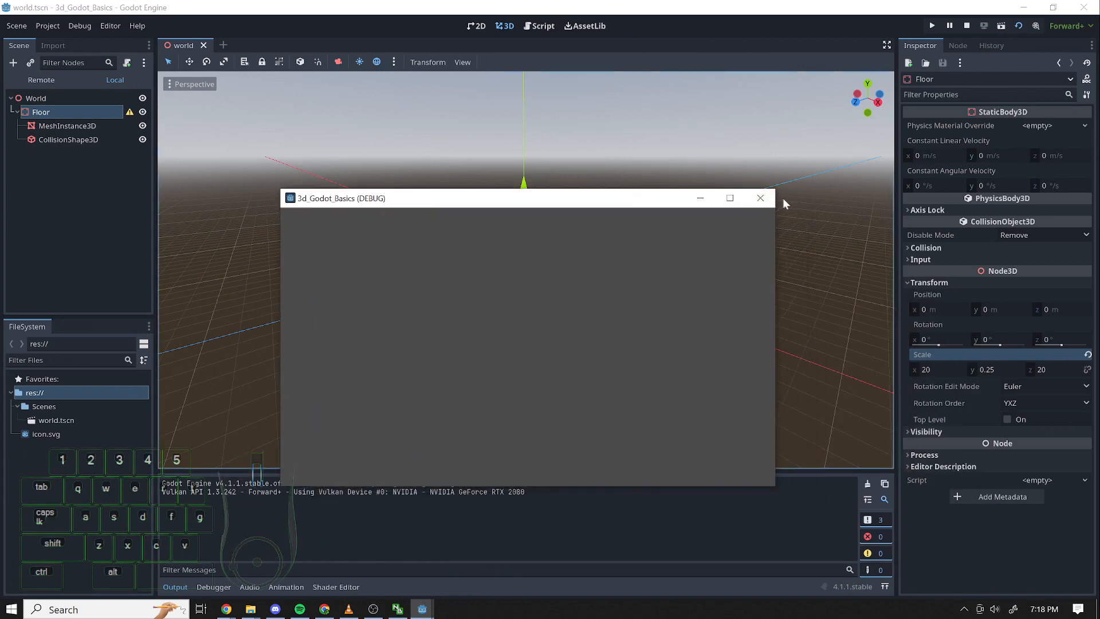
left_click(760, 197)
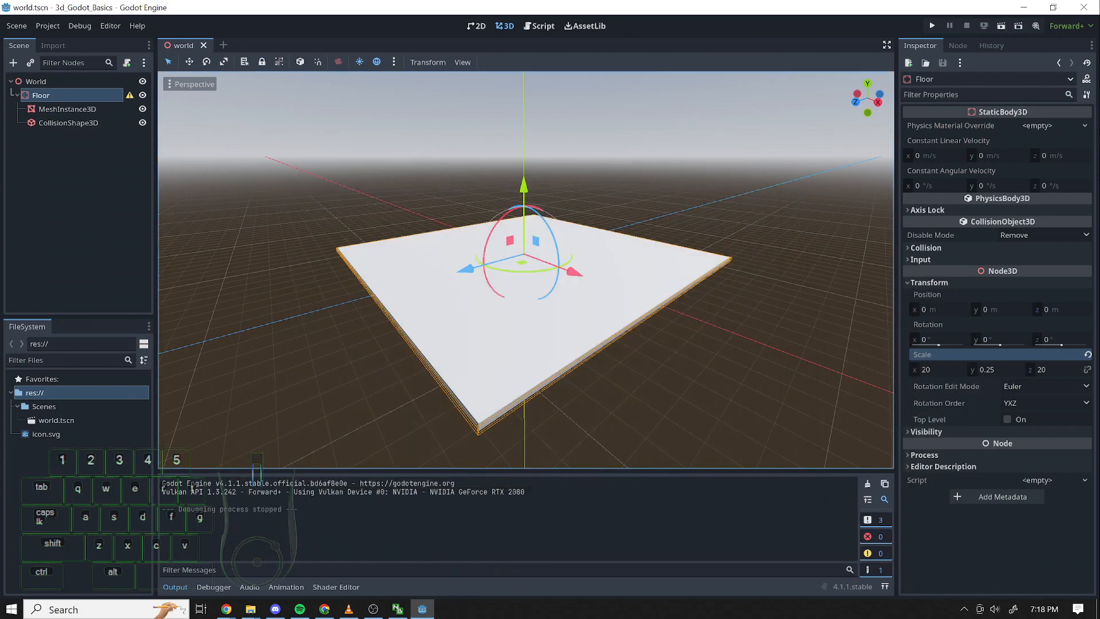
- Examine the Floor slab from several sides and from above in the 3D view
right_click_drag(554, 324, 590, 313)
middle_click_drag(554, 324, 625, 308)
right_click_drag(625, 313, 538, 329)
key("a")
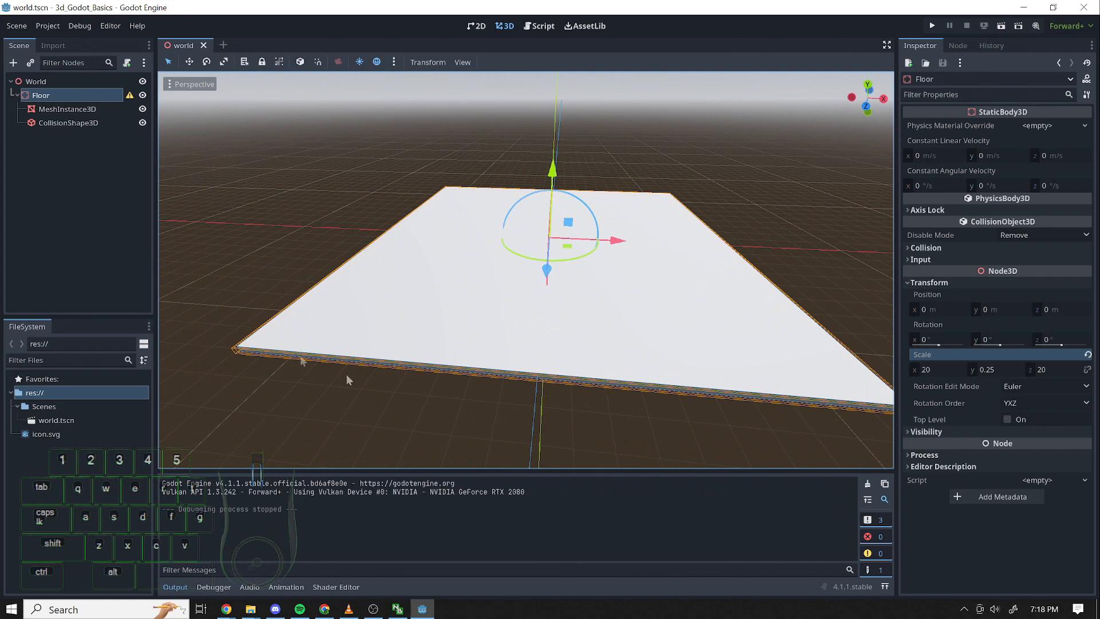
key("d")
right_click_drag(400, 182, 279, 184)
key("s")
key("d")
key("w")
- Add a Camera3D node as a child of the World root node
left_click(67, 143)
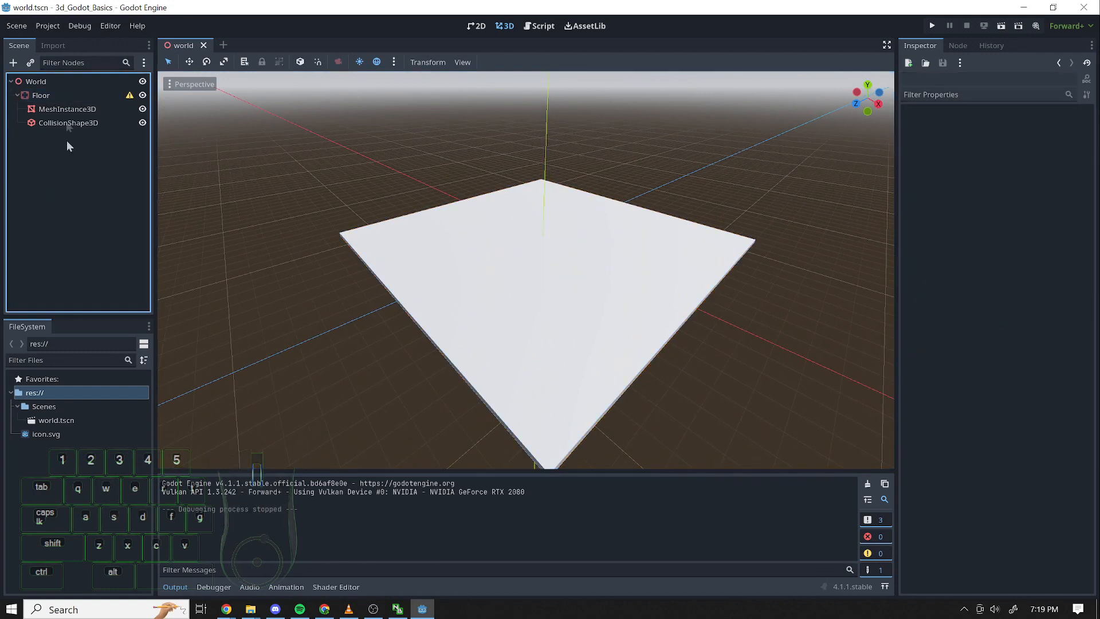
left_click(49, 82)
left_click(14, 62)
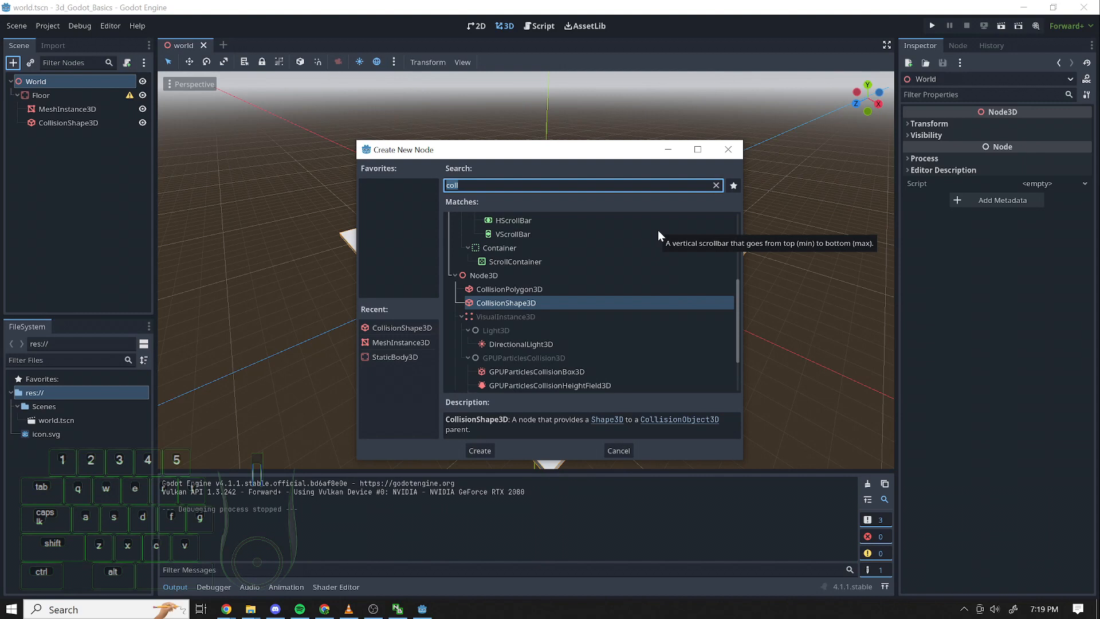
type("camer")
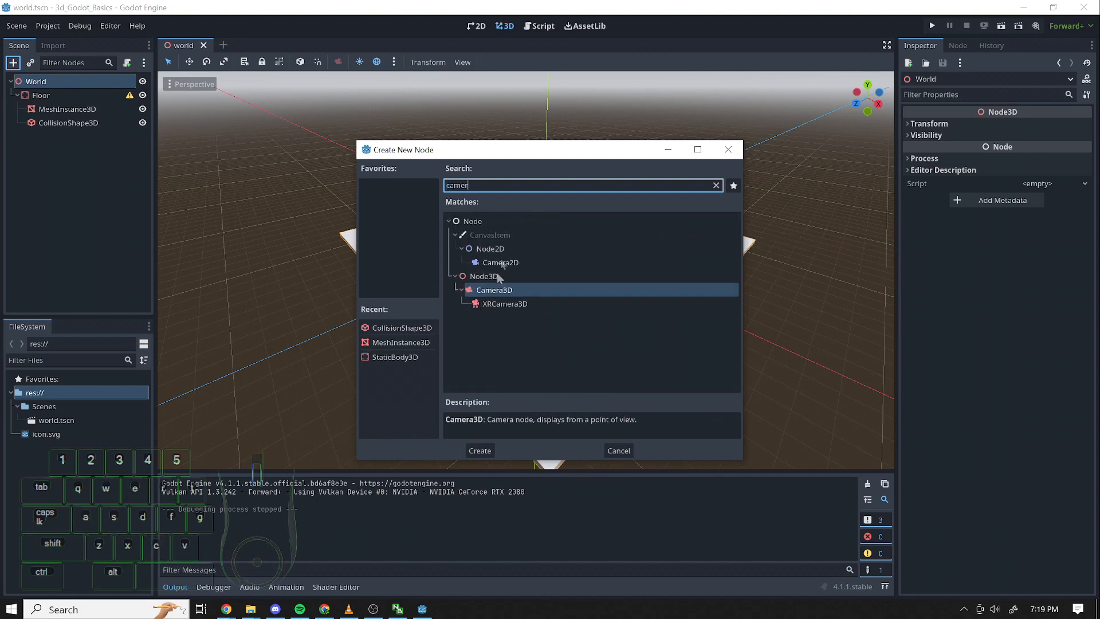
left_click(530, 289)
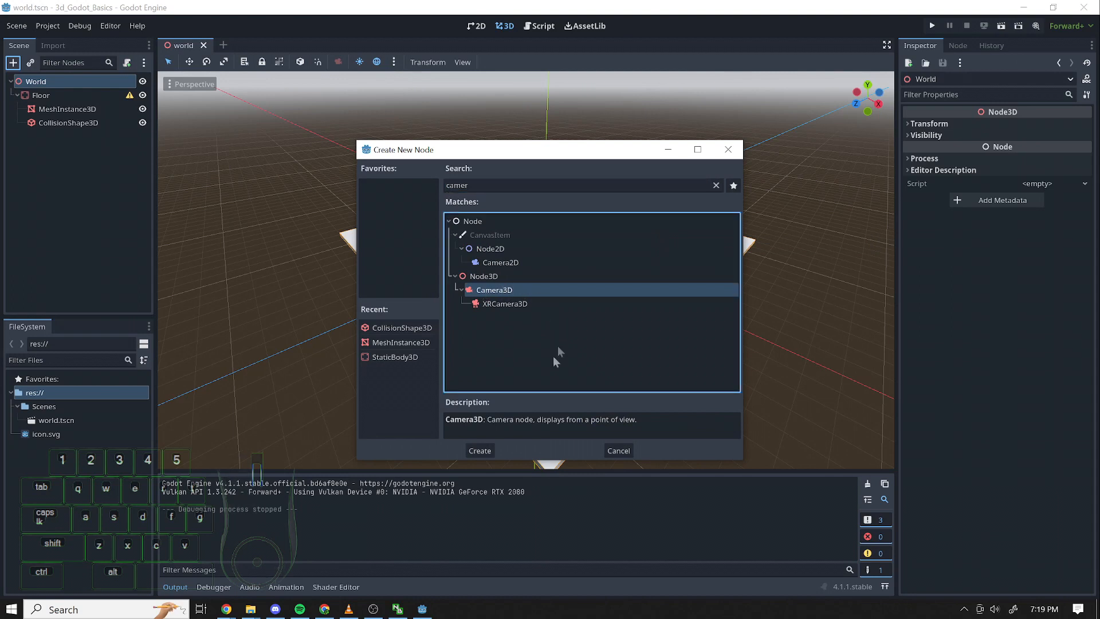
left_click(472, 449)
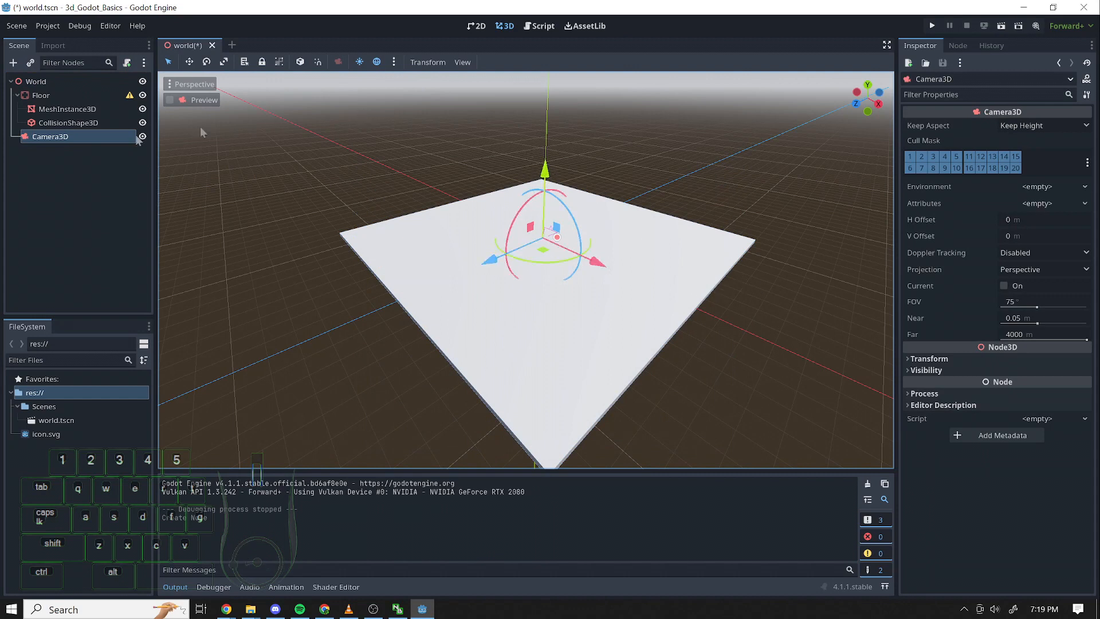
- Move the Camera3D to about 6.1 m on Y and 12.3 m on Z, and tilt it to about -26.8° around X
left_click(919, 360)
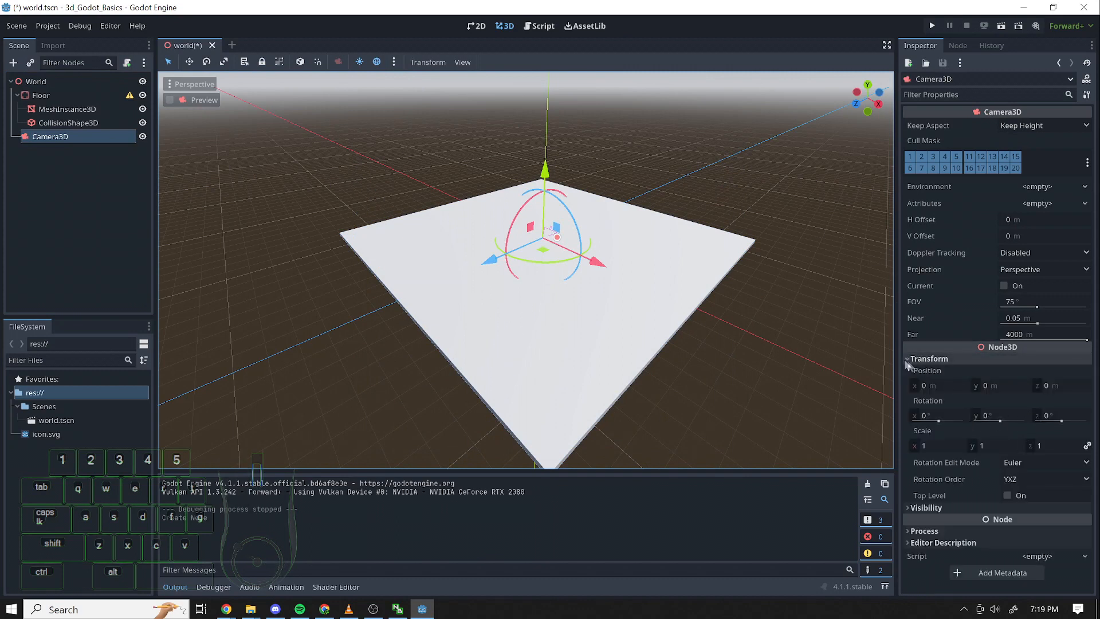
left_click_drag(544, 174, 544, 101)
left_click_drag(514, 185, 240, 275)
left_click_drag(308, 150, 288, 104)
left_click_drag(238, 196, 180, 201)
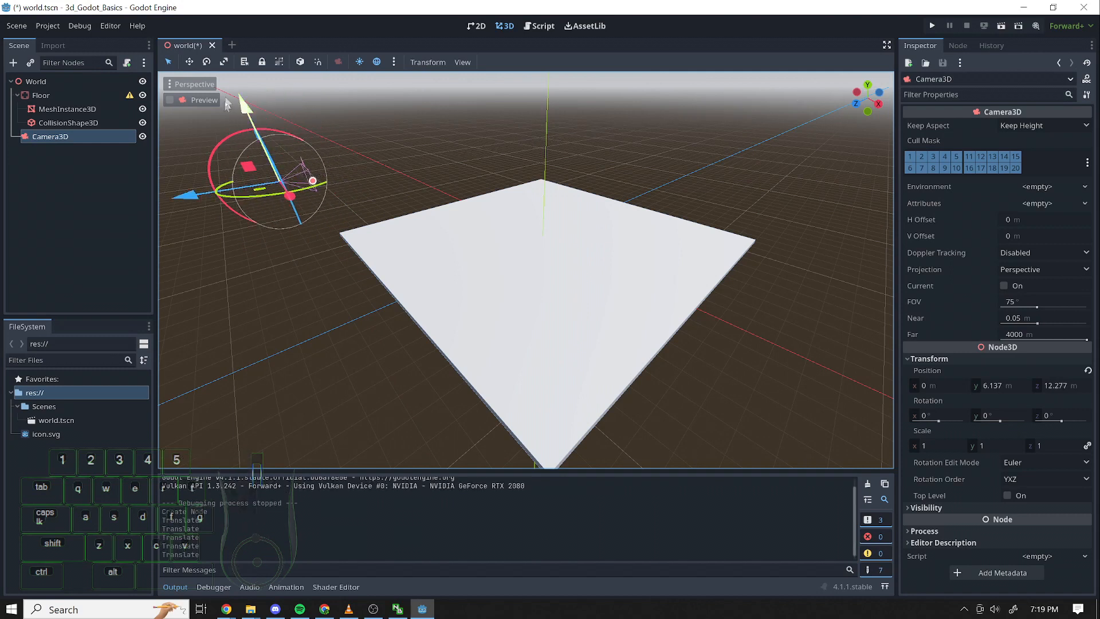
left_click(208, 62)
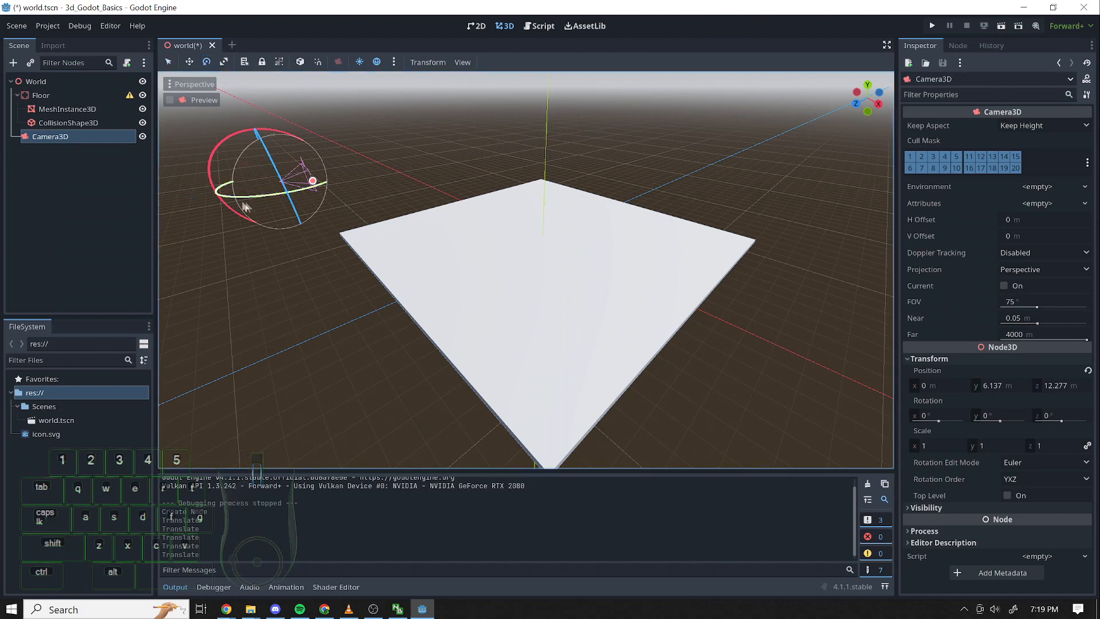
left_click_drag(208, 159, 232, 138)
- Examine the camera's position and viewing direction relative to the Floor from several angles
right_click_drag(459, 150, 676, 163)
key("a")
key("s")
key("s")
key("w")
key("a")
right_click_drag(525, 270, 553, 316)
key("s")
key("d")
key("d")
key("e")
key("q")
- Split the 3D view into two stacked viewports and enable the camera preview in the lower one
left_click(463, 62)
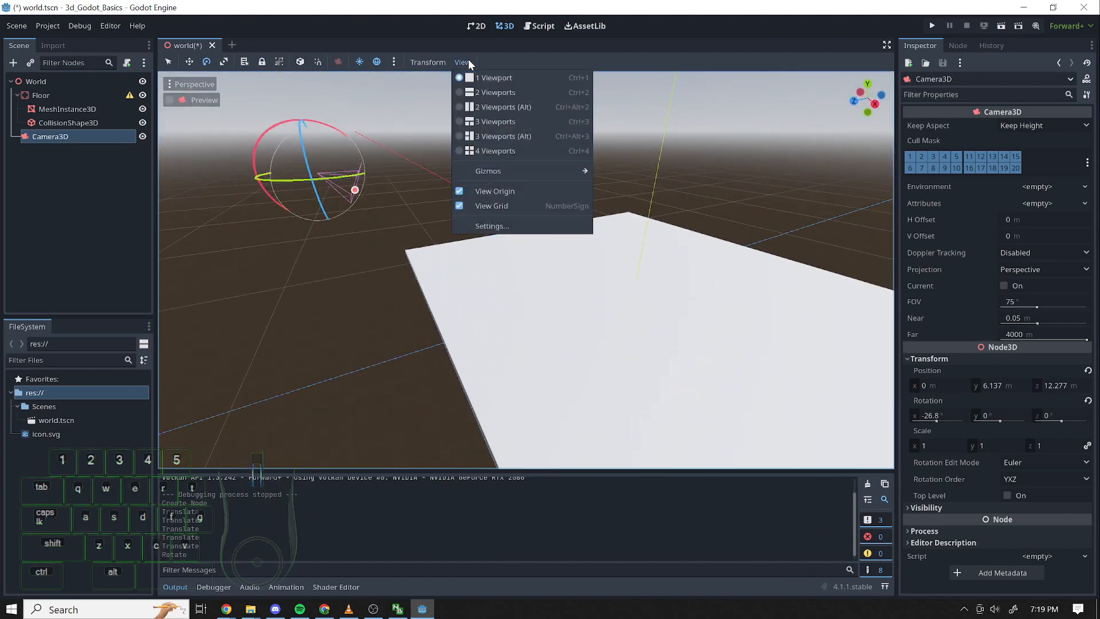
left_click(490, 97)
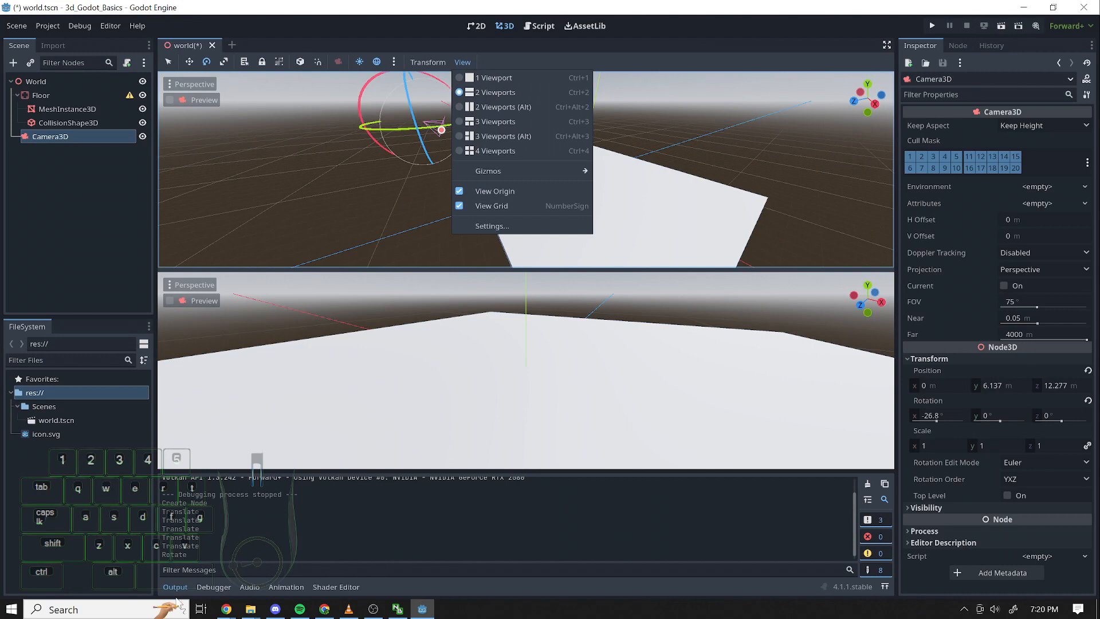
left_click(716, 198)
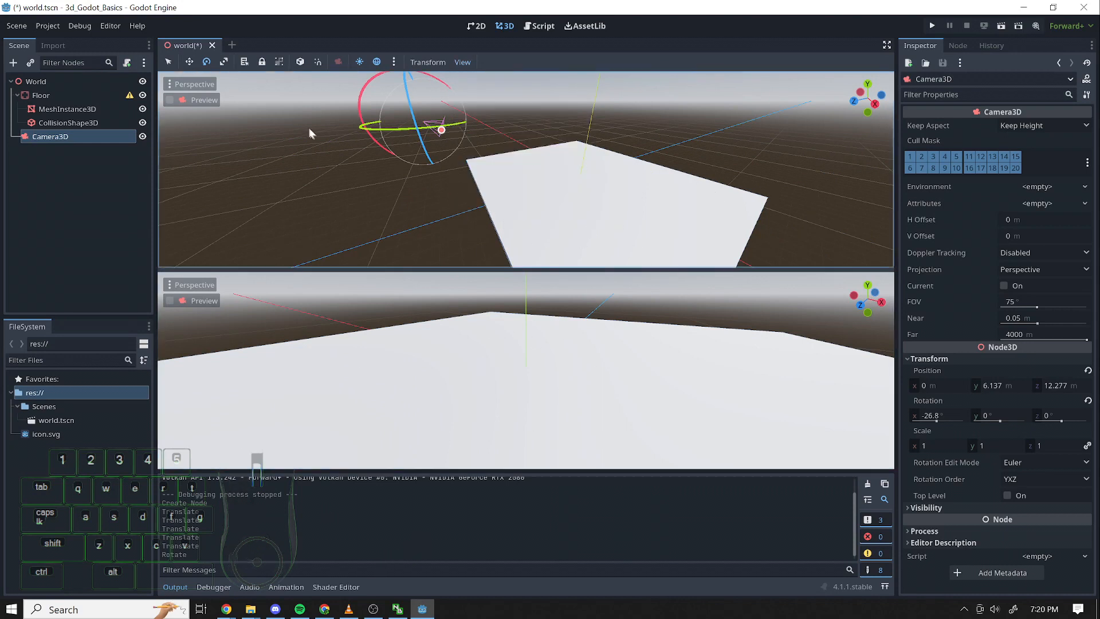
right_click_drag(488, 168, 524, 167)
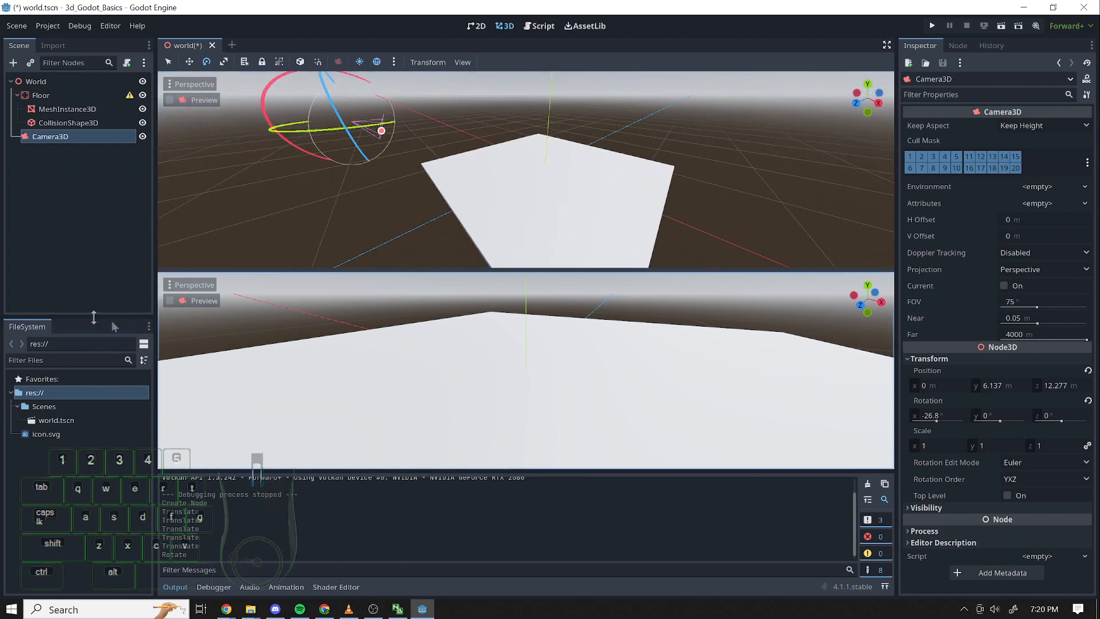
left_click(171, 301)
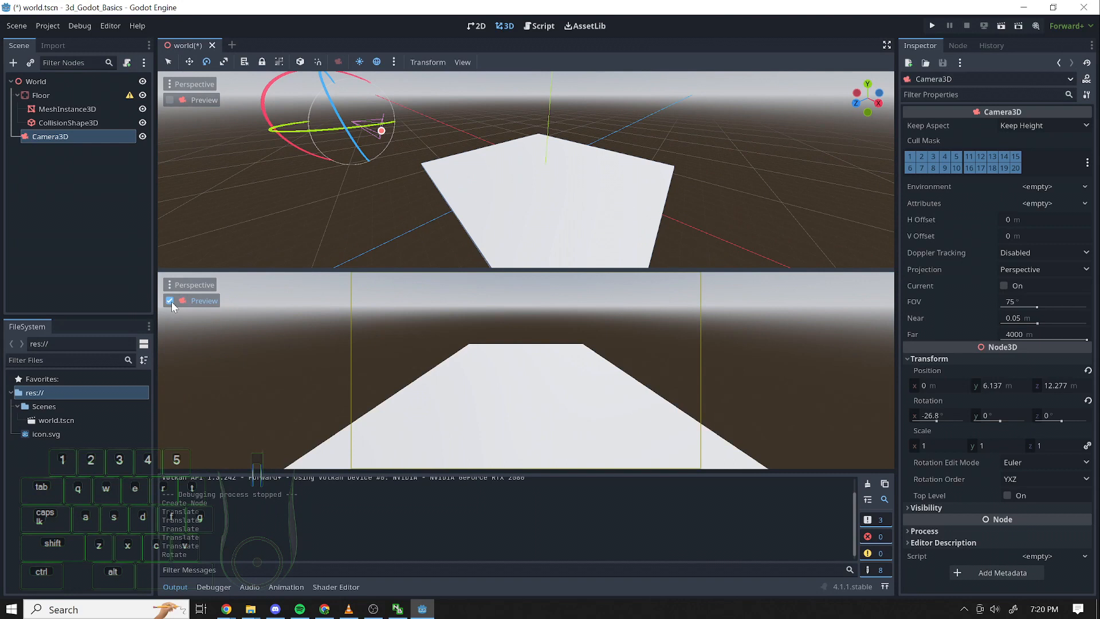
left_click(171, 302)
left_click(171, 302)
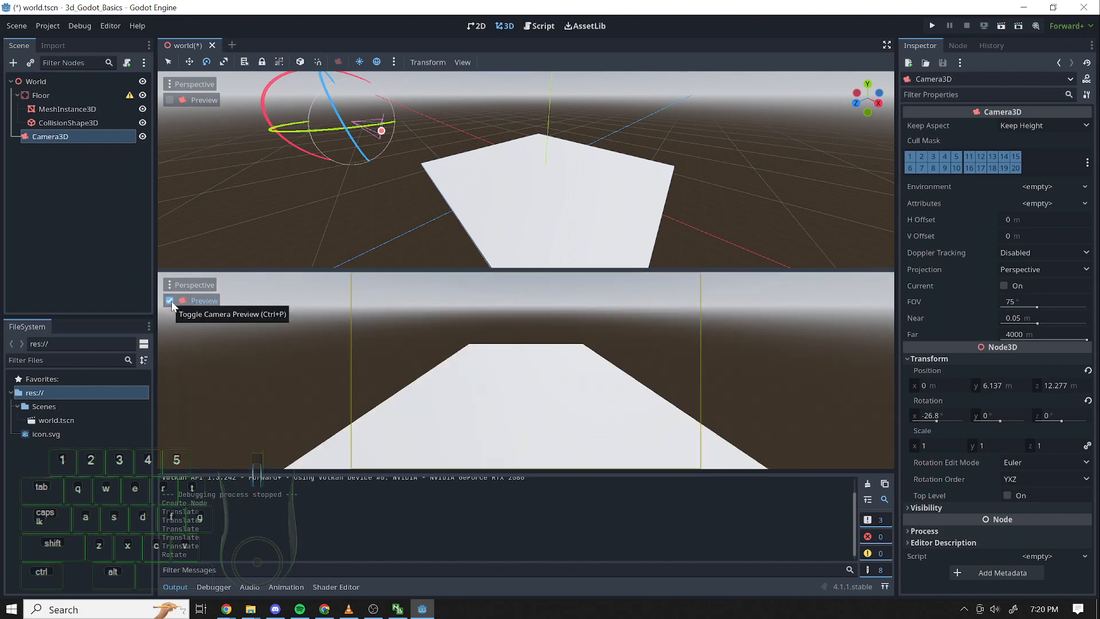
left_click(170, 300)
left_click(171, 300)
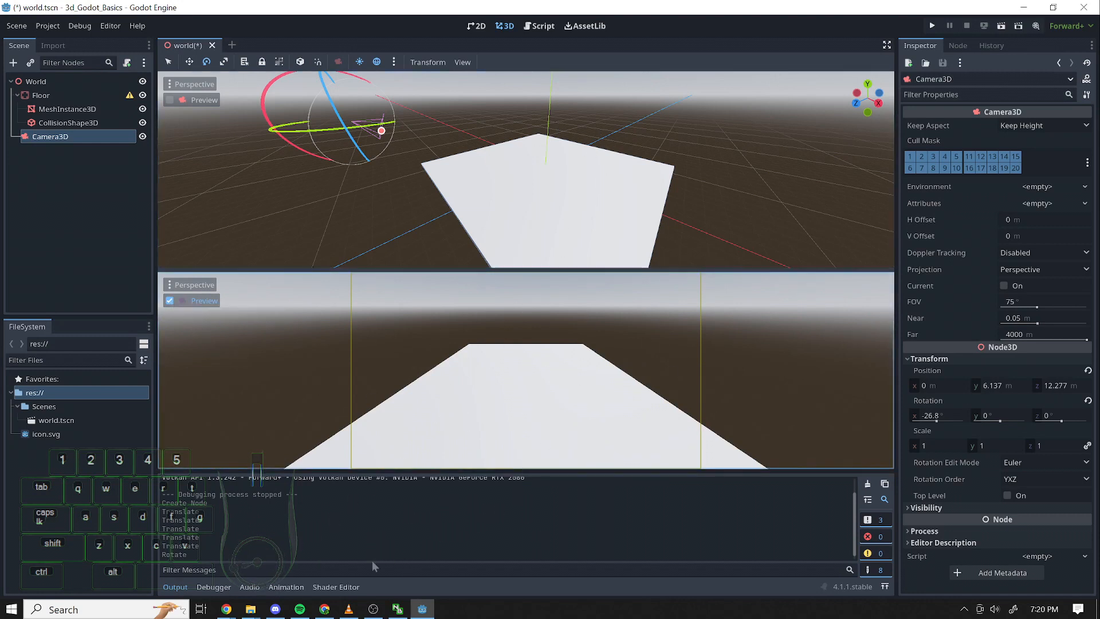
- Hide the output log and examine the camera and Floor from the side in the upper viewport
left_click(174, 588)
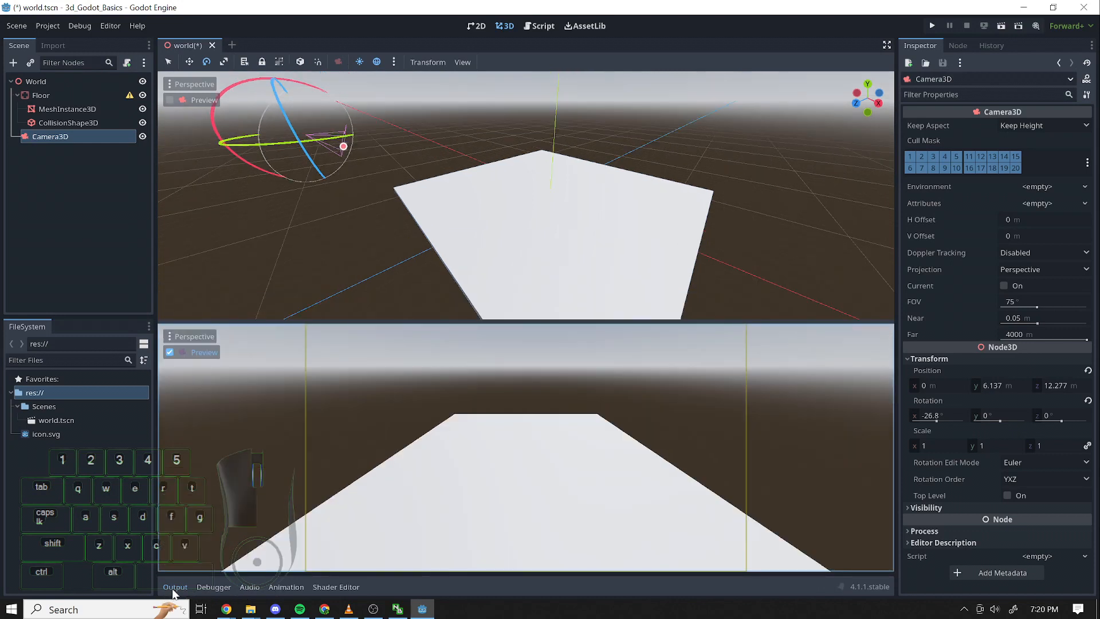
right_click_drag(744, 252, 721, 265)
key("s")
key("w")
key("s")
key("e")
key("q")
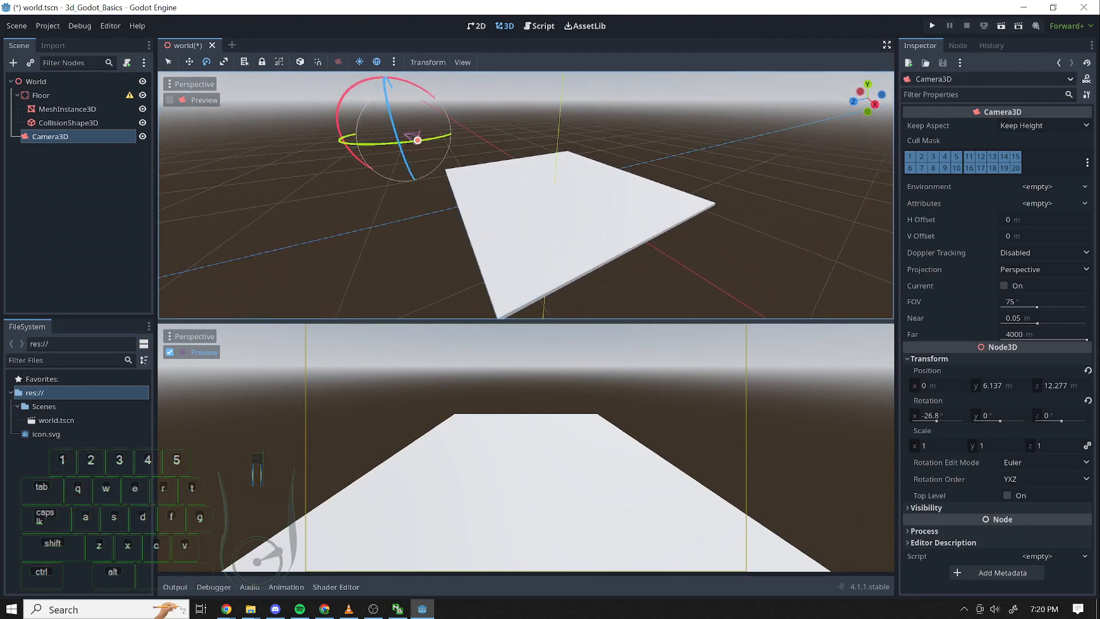
- Run the current scene, view the Floor through the camera in the debug window and close it
left_click(1000, 26)
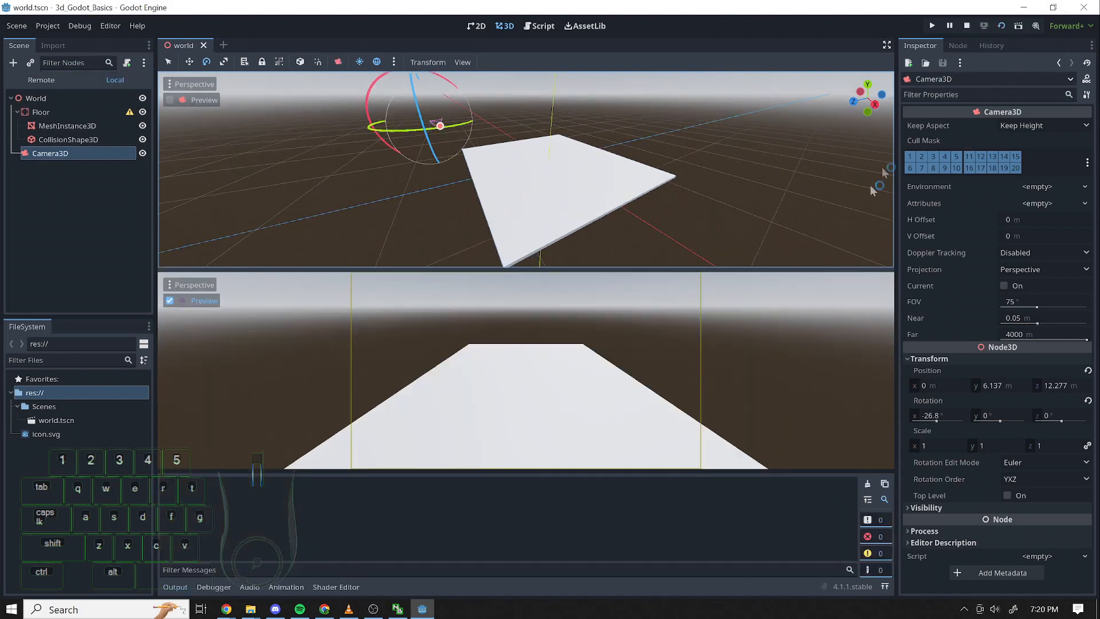
left_click_drag(610, 158, 707, 121)
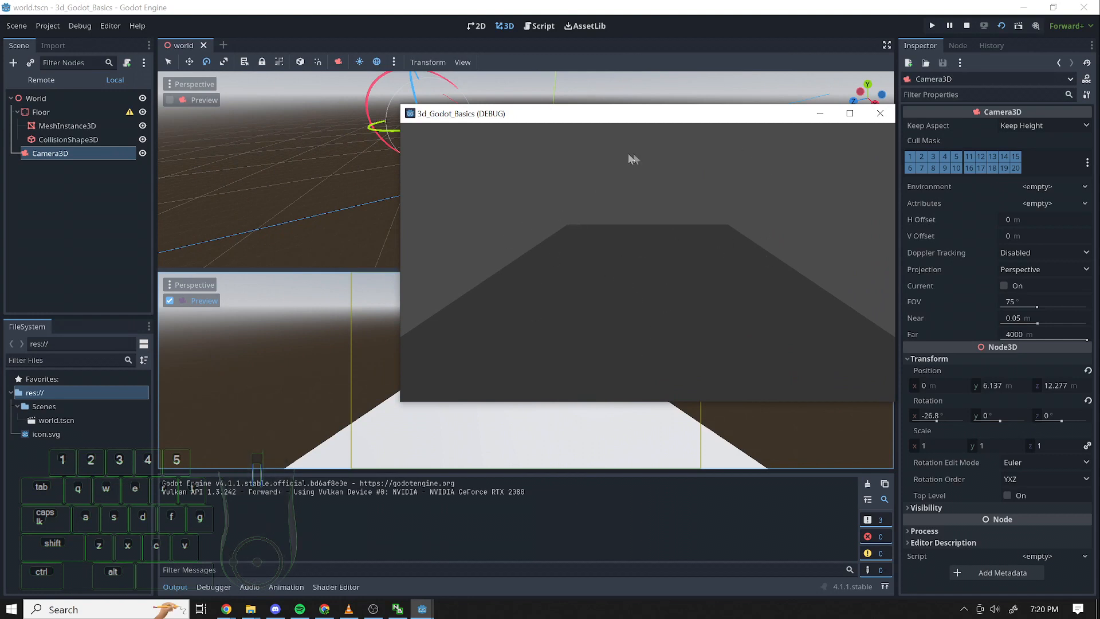
left_click_drag(692, 117, 619, 224)
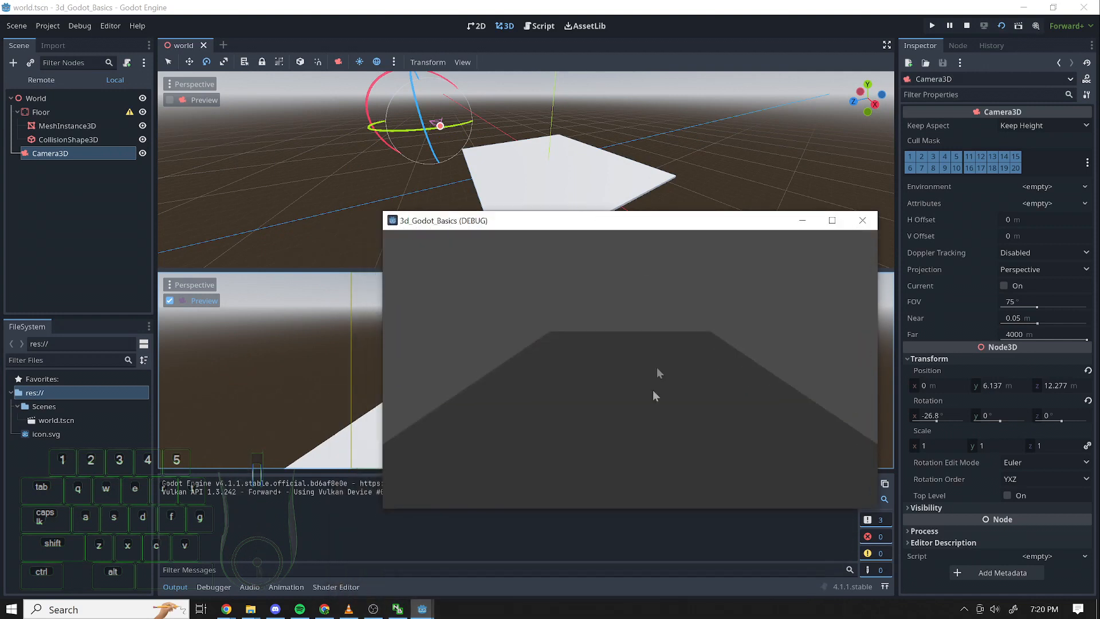
left_click(862, 220)
- Add a DirectionalLight3D node as a child of the World root node
left_click(58, 81)
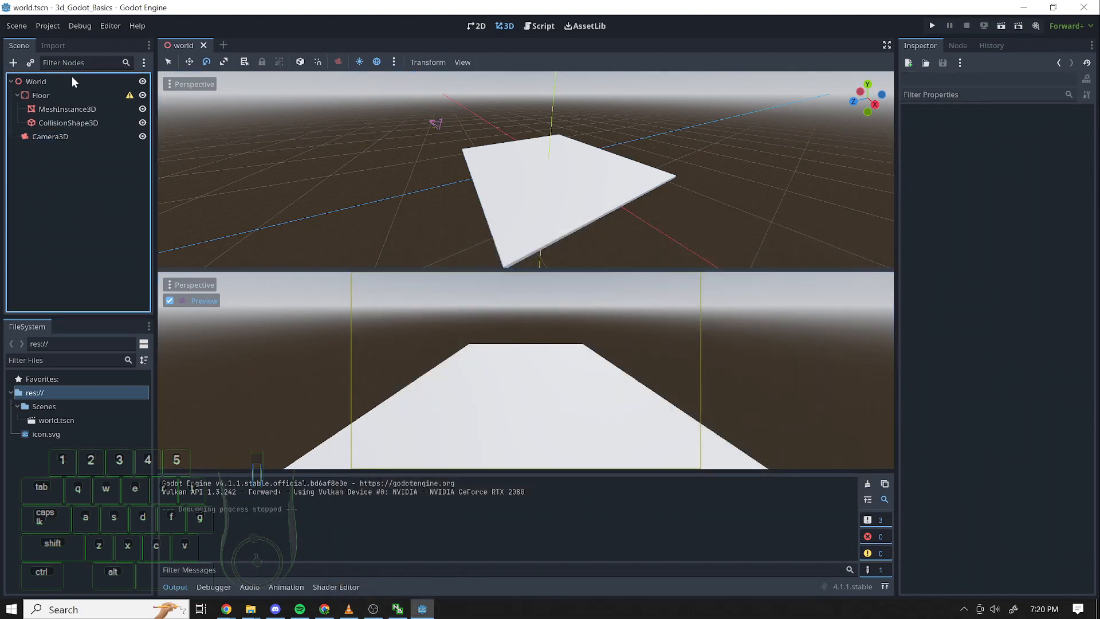
mouse_move(607, 203)
right_mouse_down()
mouse_move(682, 181)
mouse_move(608, 222)
right_mouse_up()
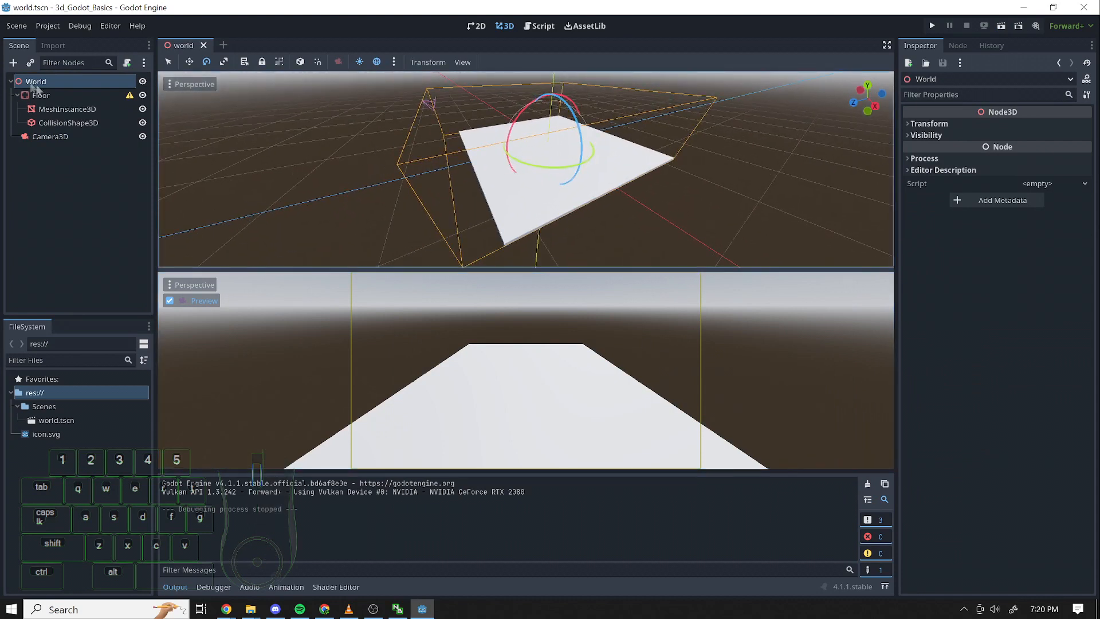
left_click(13, 63)
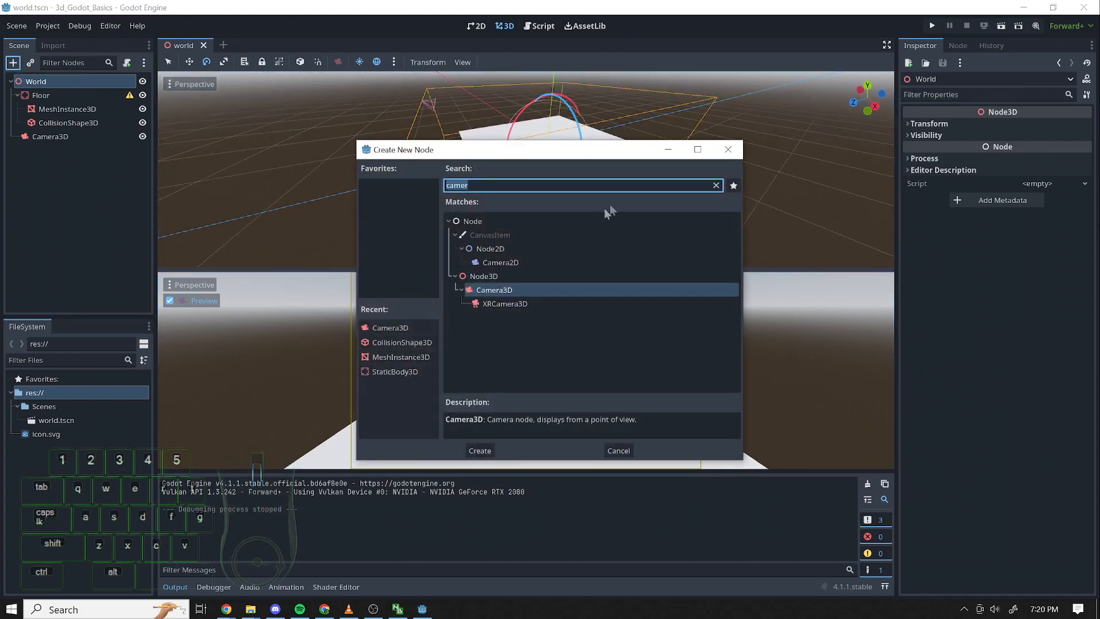
type("light")
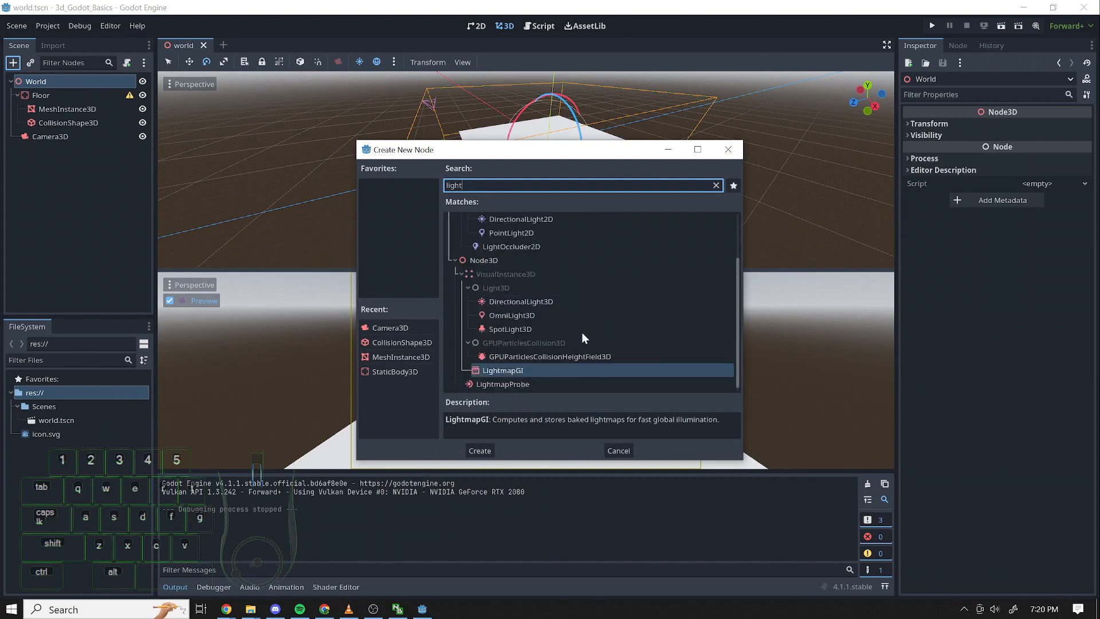
left_click(528, 304)
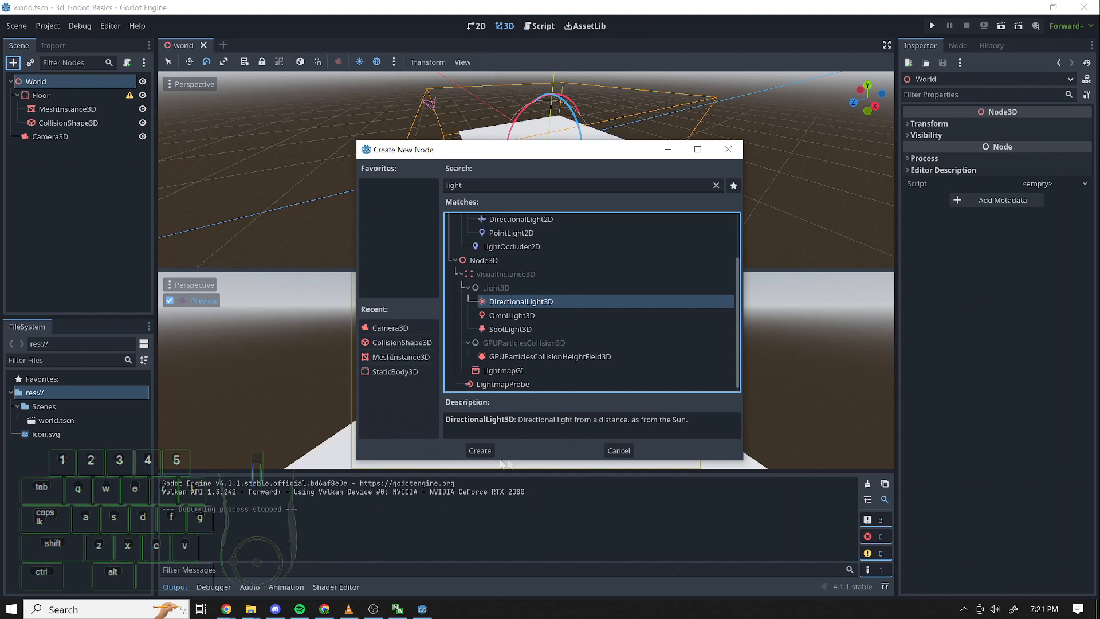
left_click(481, 449)
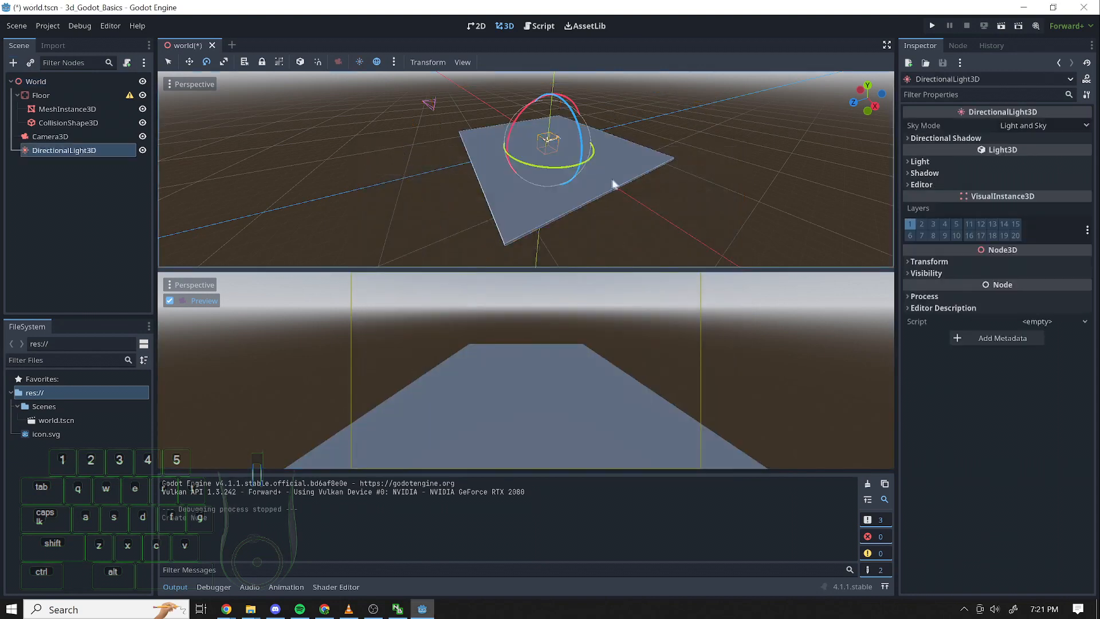
- Move the DirectionalLight3D straight up from its place at the centre of the Floor
mouse_move(761, 116)
right_mouse_down("shift")
mouse_move(747, 106)
mouse_move(764, 117)
right_mouse_up("shift")
scroll(759, 109, "up", 1, "shift")
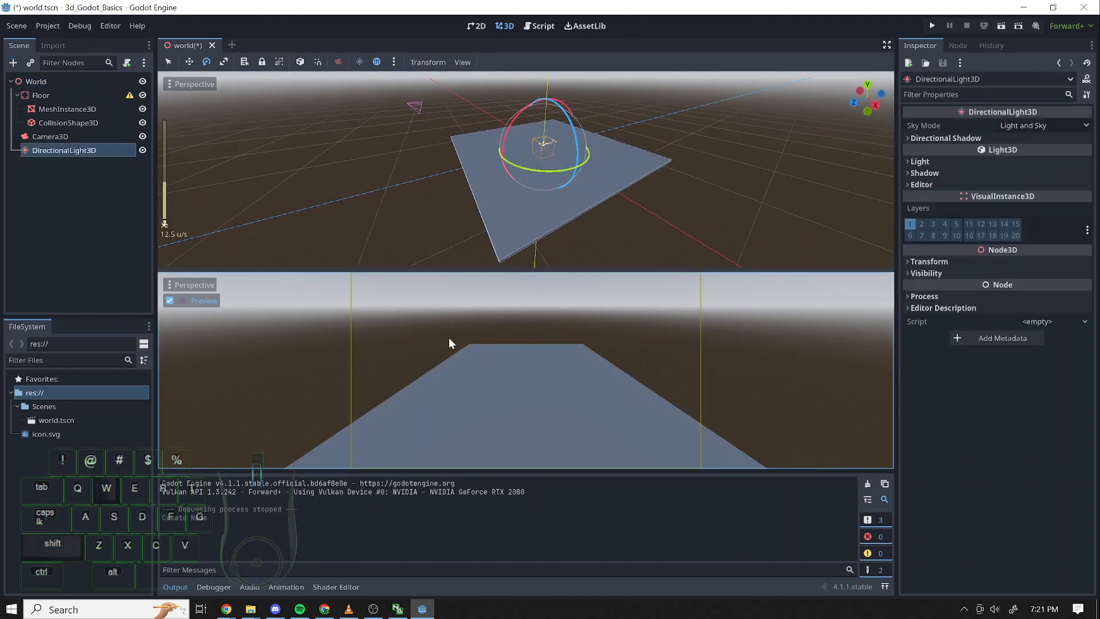
right_click_drag(671, 176, 493, 224)
key("w")
key("a")
key("w")
key("s")
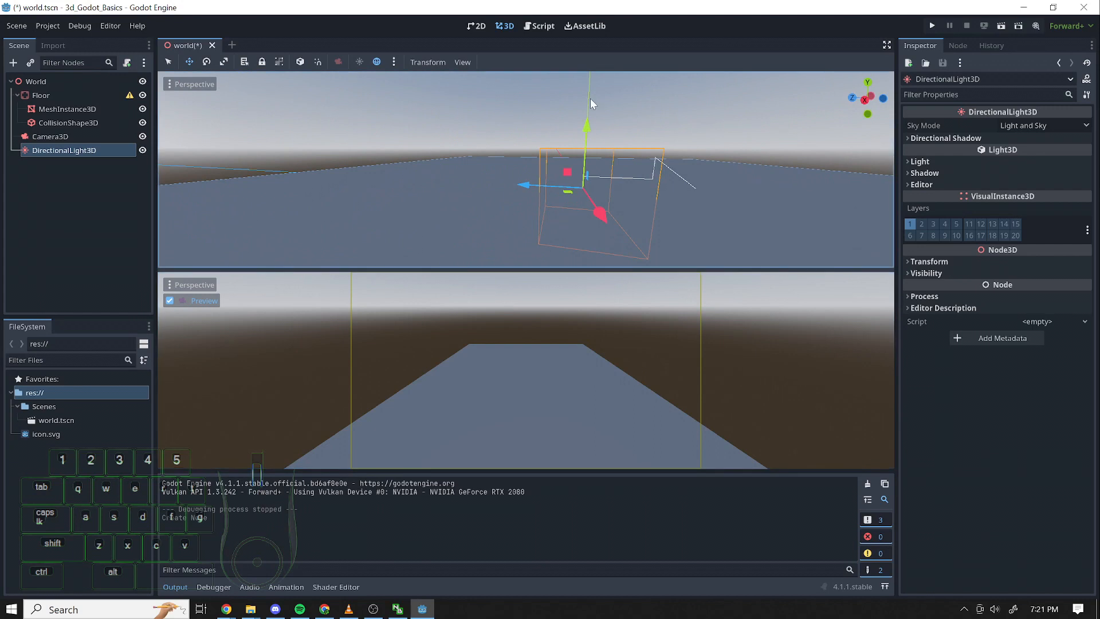
left_click_drag(587, 119, 602, 62)
- Raise the DirectionalLight3D further along the Y axis above the Floor
right_click_drag(730, 177, 303, 218)
key("s")
key("space")
key("e")
key("w")
key("d")
key("a")
right_click_drag(635, 240, 754, 238)
left_click_drag(537, 108, 539, 76)
- Try to rotate the DirectionalLight3D with the Rotate tool, and keep the light selected
mouse_move(539, 80)
right_mouse_down()
mouse_move(539, 56)
mouse_move(532, 64)
right_mouse_up()
key("e")
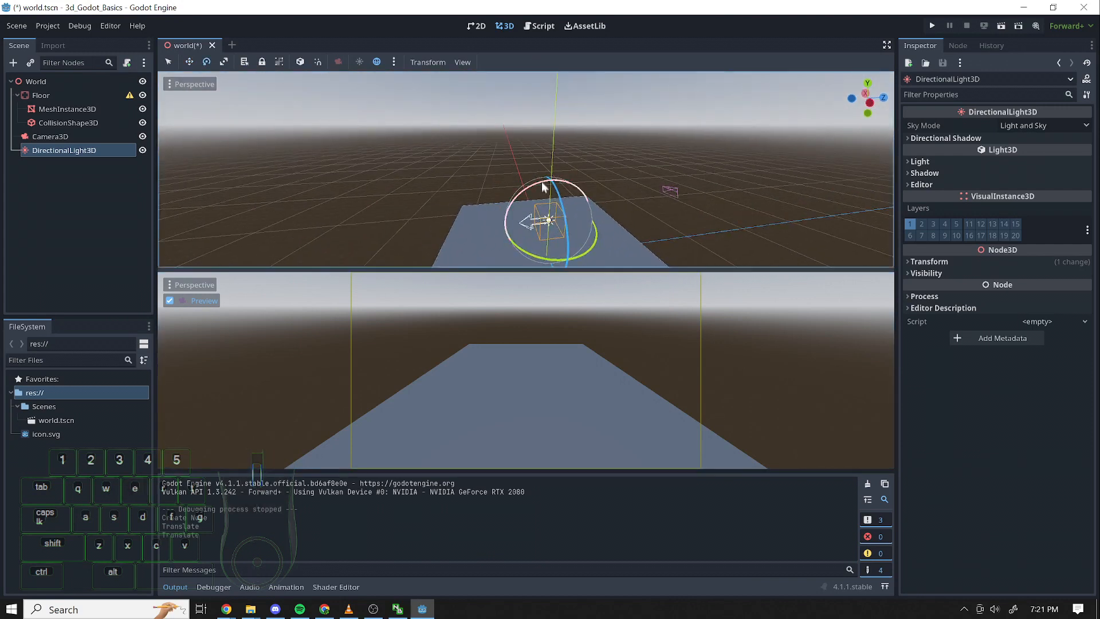
left_click_drag(540, 224, 502, 218)
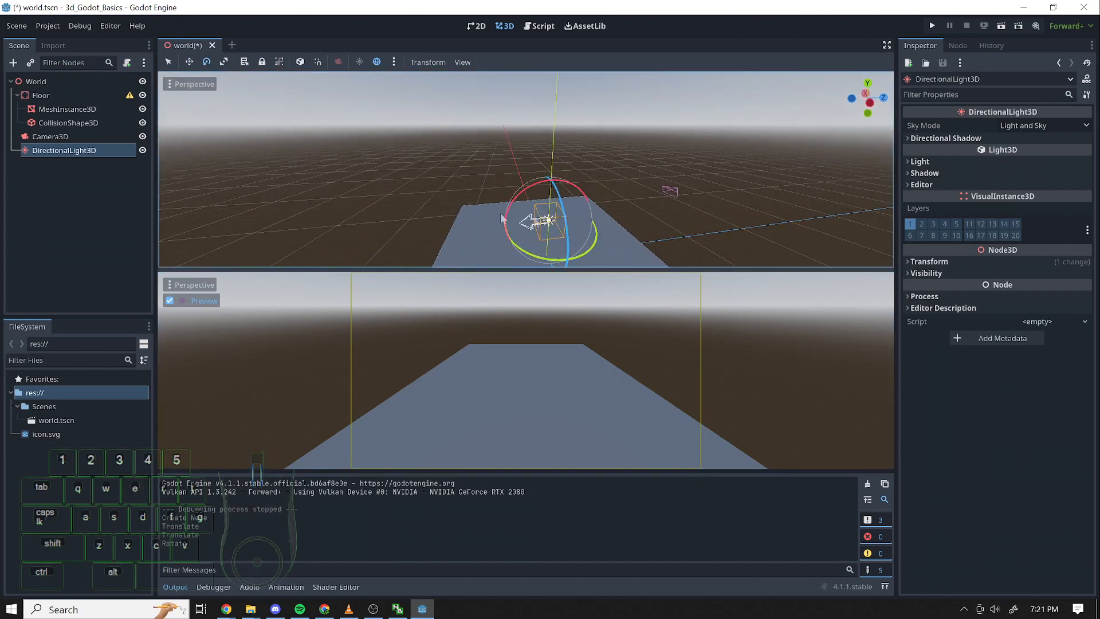
left_click(52, 140)
left_click(54, 157)
left_click(86, 151)
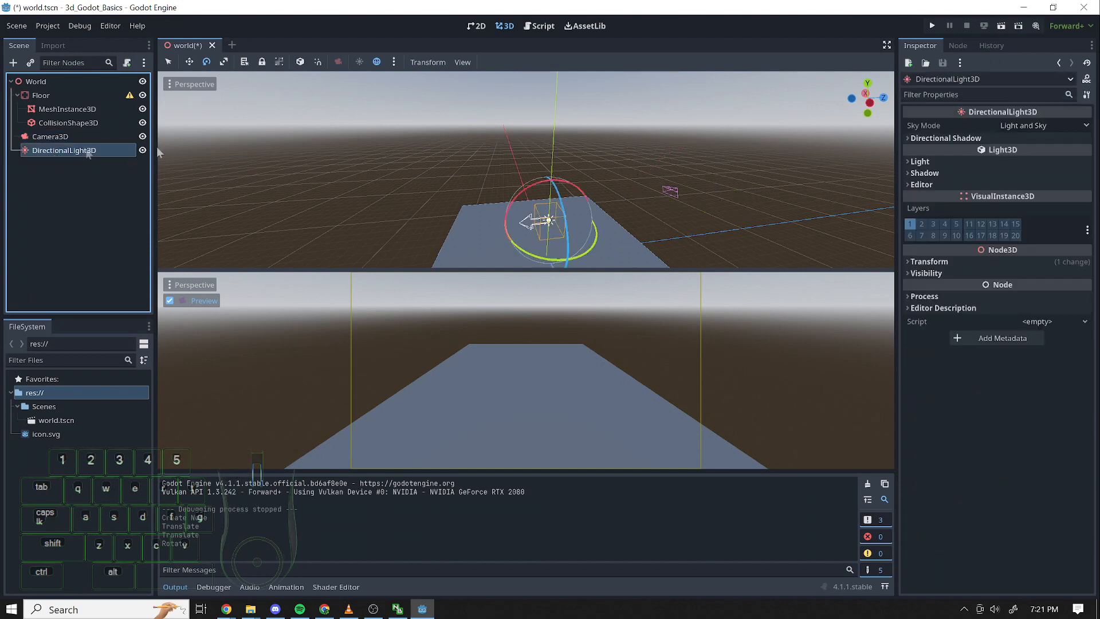
- Raise the DirectionalLight3D along Y to about 14.4 m above the Floor
key("a")
right_click_drag(567, 212, 664, 252)
key("w")
right_click_drag(573, 240, 579, 262)
key("w")
left_click_drag(559, 105, 557, 2)
scroll(573, 186, "down", 13)
left_click_drag(536, 89, 538, 18)
scroll(542, 148, "down", 6)
scroll(568, 188, "up", 11)
scroll(594, 158, "down", 3)
- Examine the raised light's position and direction relative to the Floor and the camera
right_click_drag(594, 159, 478, 108)
key("w")
key("d")
key("s")
key("a")
key("e")
key("q")
key("d")
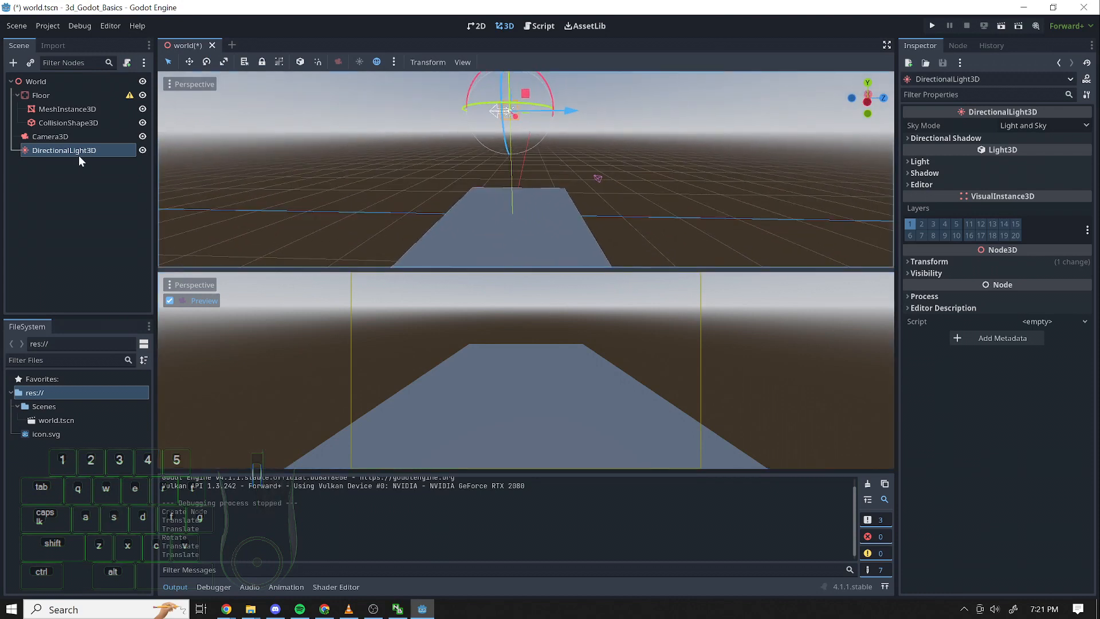
- Try rotating the DirectionalLight3D around Y to about 128°, and reset its rotation
left_click(910, 260)
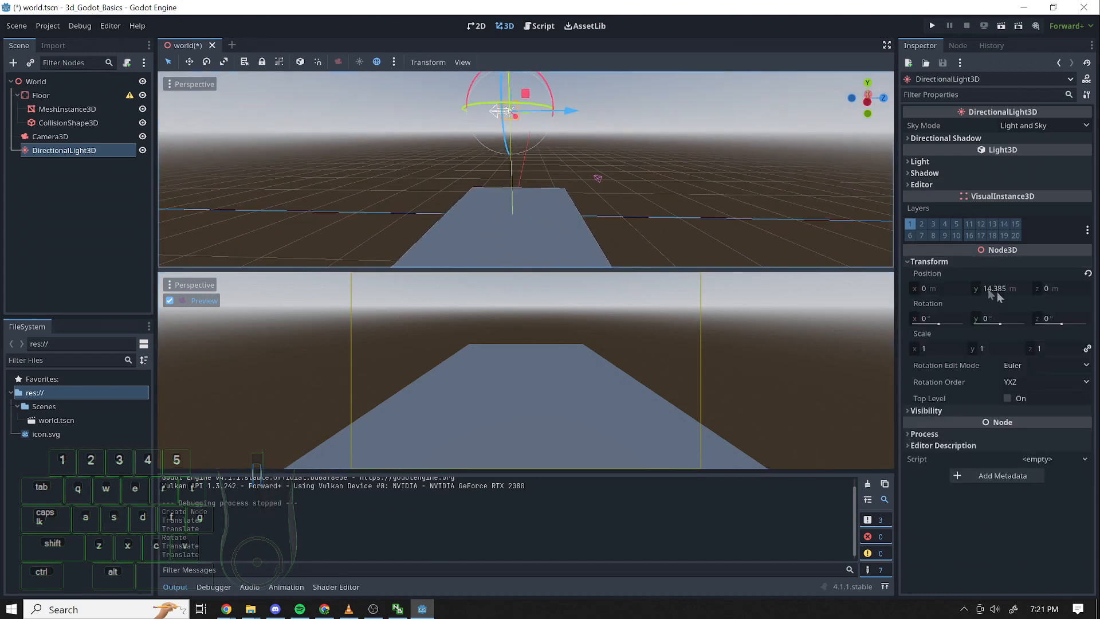
left_click_drag(1001, 324, 1006, 324)
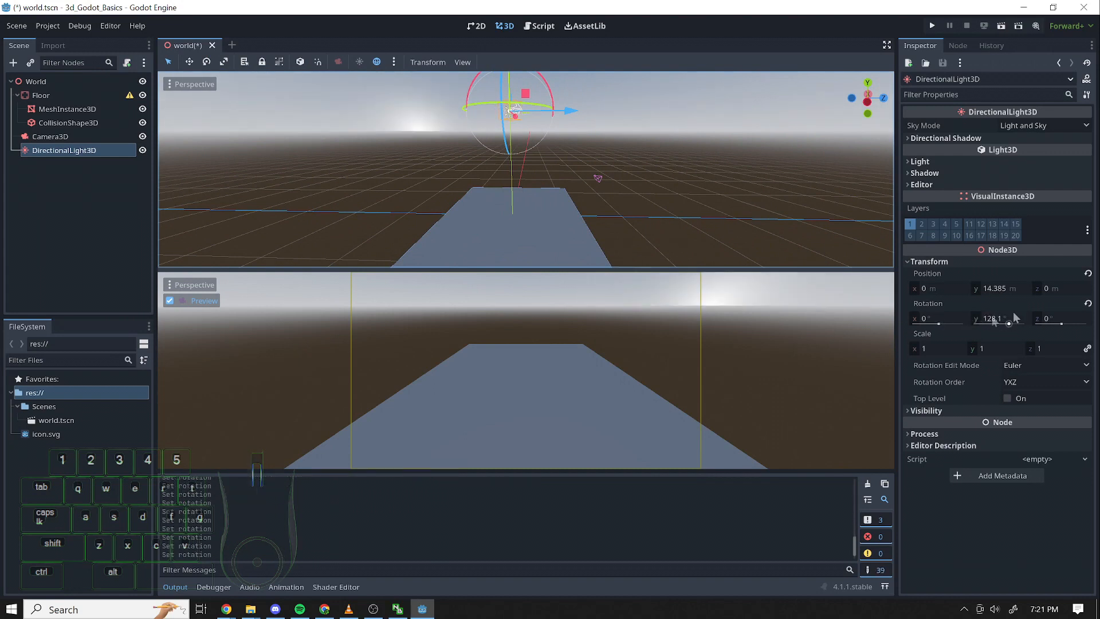
left_click(1088, 303)
- Try rotating the DirectionalLight3D around Z and X, and set its X rotation to -90°
left_click_drag(1066, 322, 1073, 322)
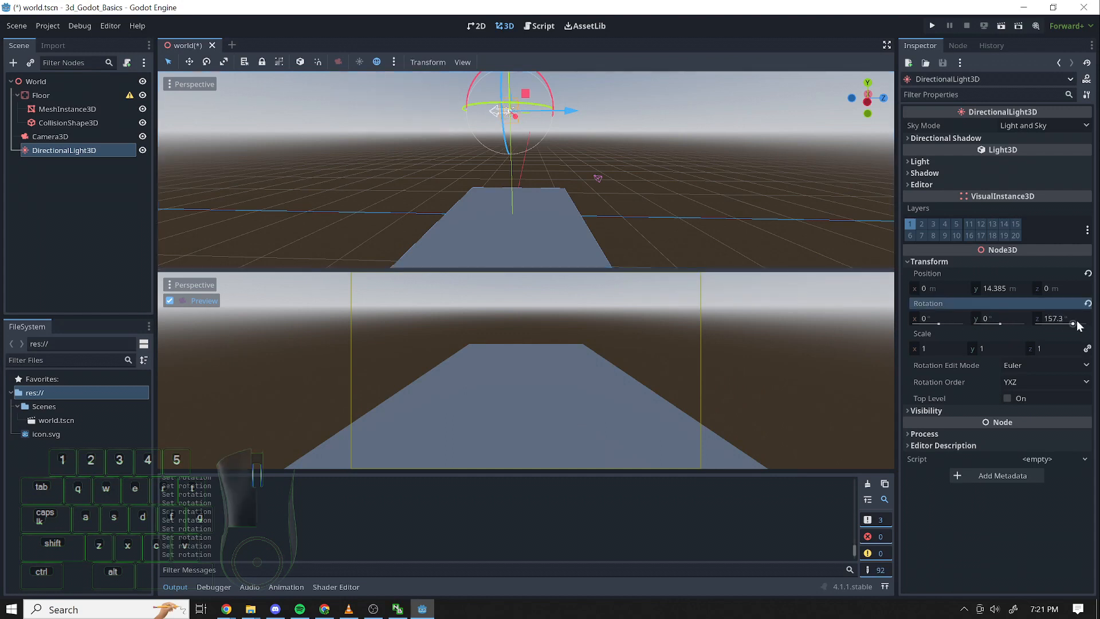
mouse_move(942, 322)
left_mouse_down()
mouse_move(931, 323)
mouse_move(943, 324)
left_mouse_up()
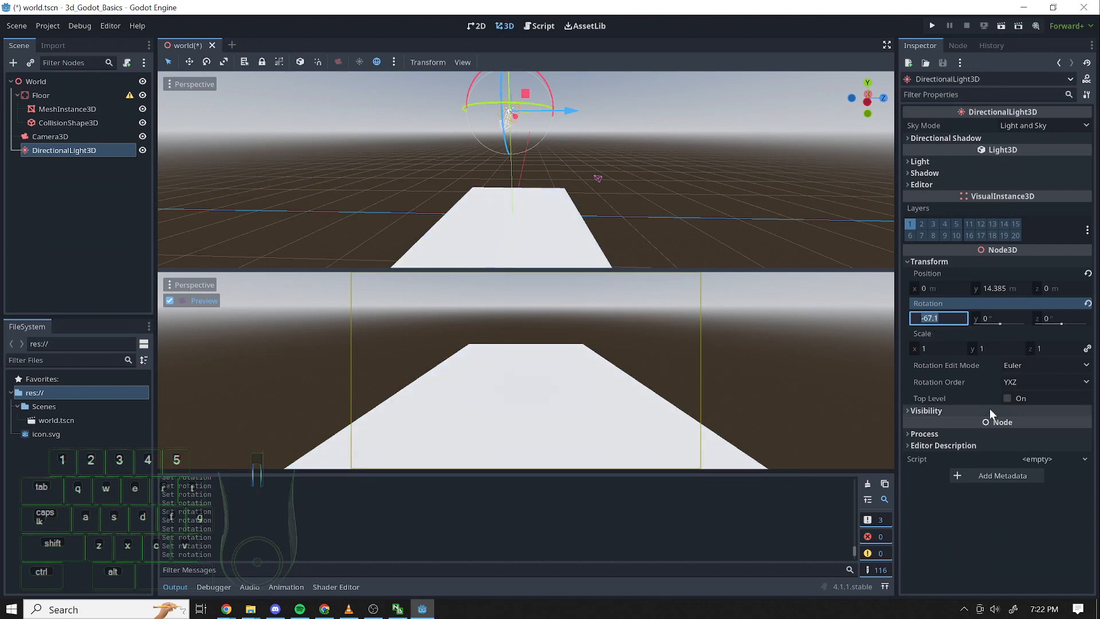
type("90")
key("Return")
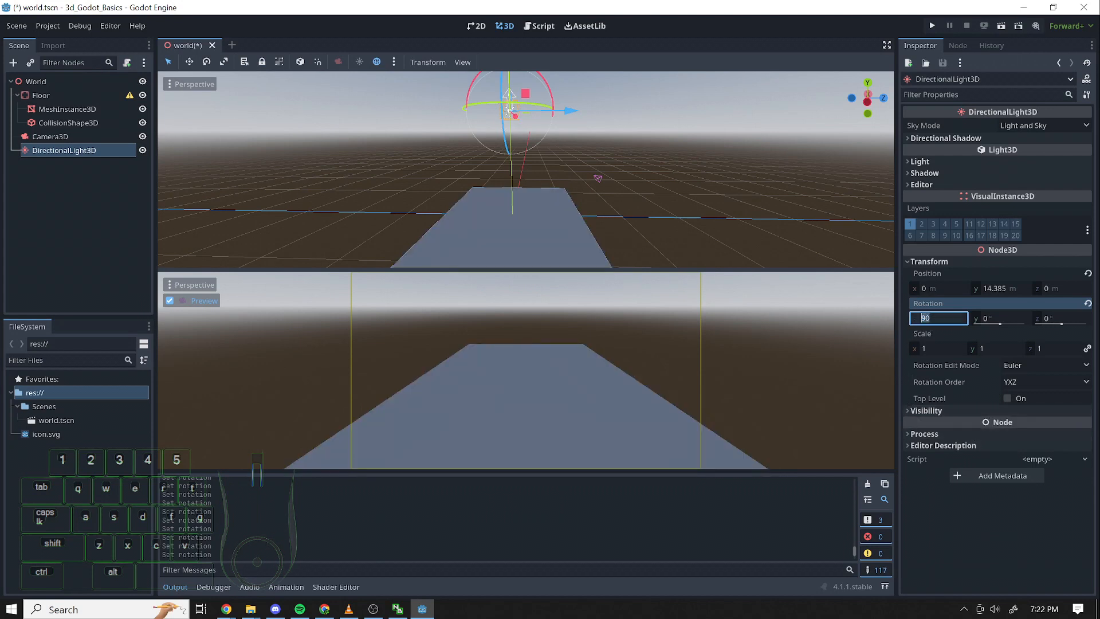
type("-90")
key("Return")
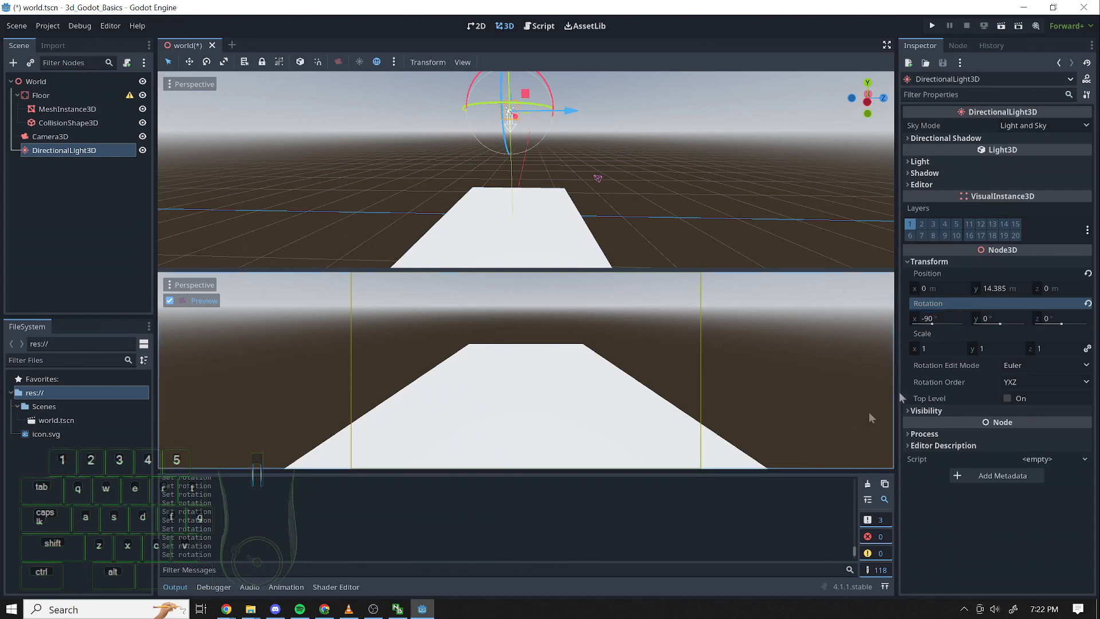
- Try a Y position of 500 m for the DirectionalLight3D and look up at the sun in the sky
left_click(1004, 288)
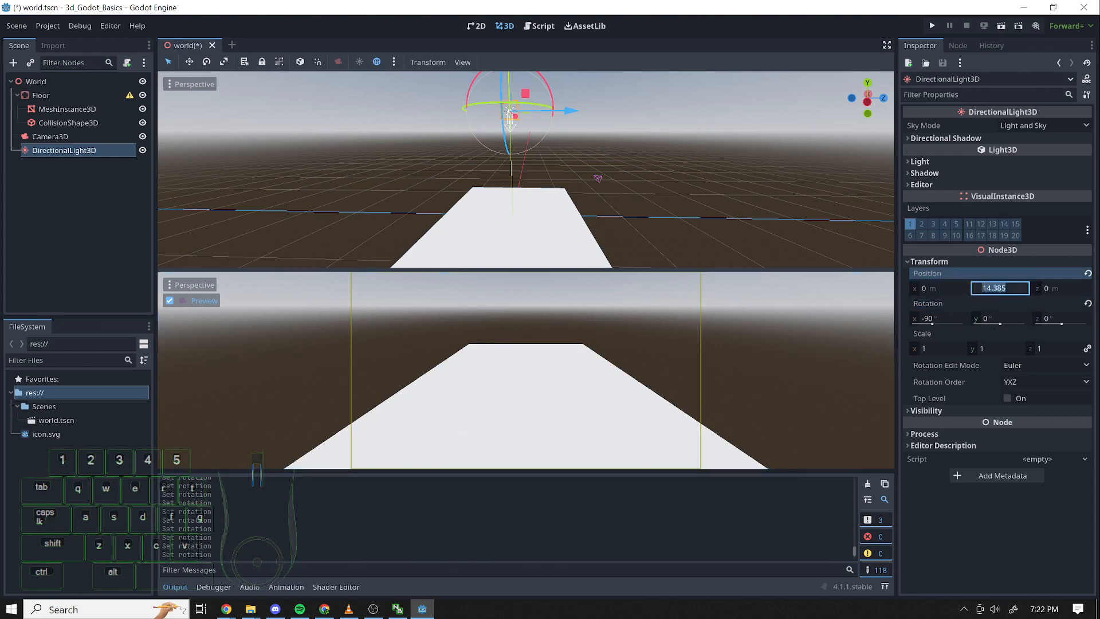
type("500")
key("Return")
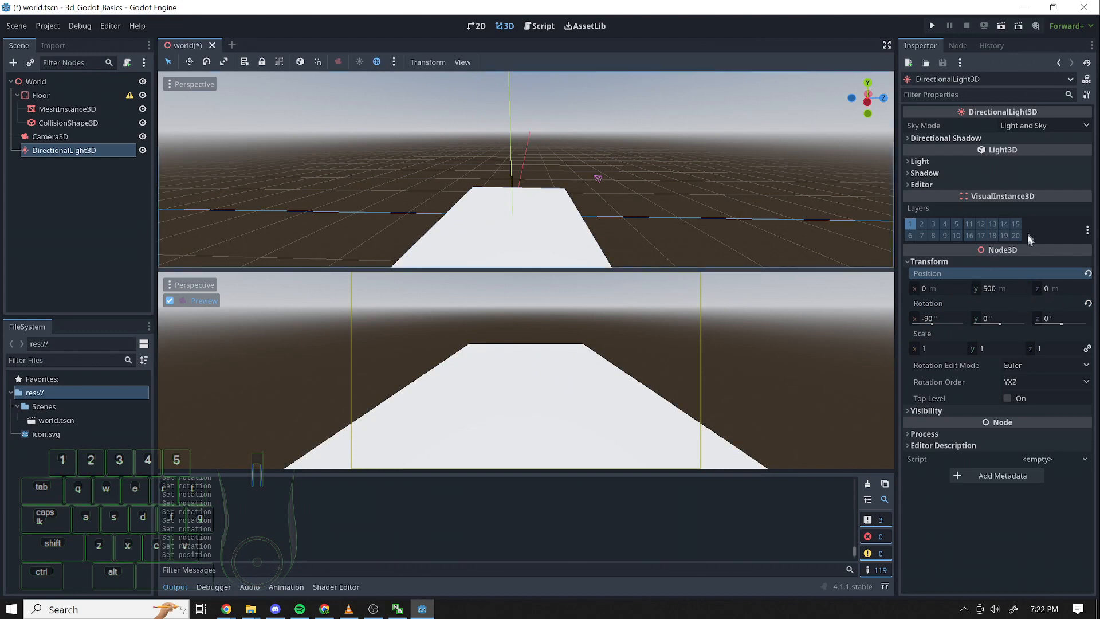
left_click_drag(720, 165, 724, 113)
right_click_drag(724, 114, 738, 59)
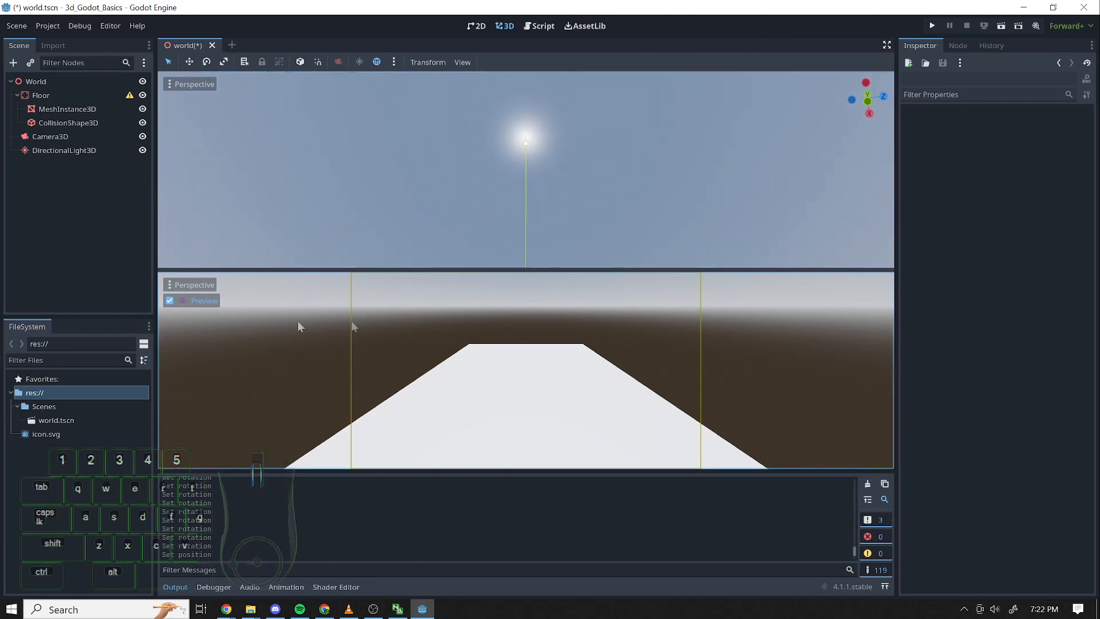
- Try a Z position of 500 m for the DirectionalLight3D, and return its Z position to 0
left_click(69, 149)
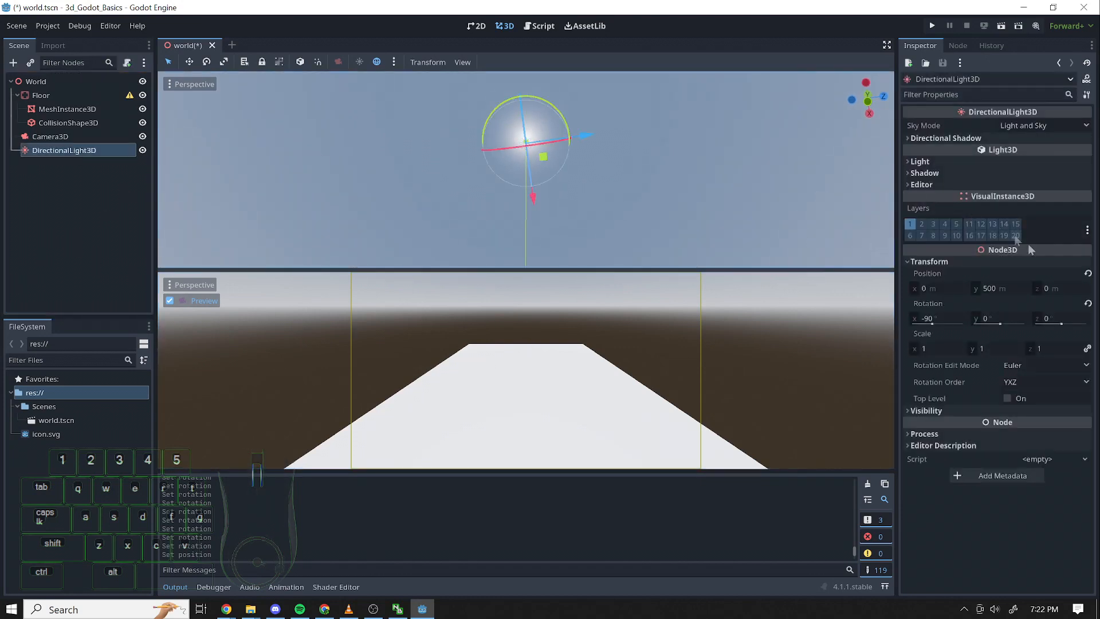
left_click(1054, 289)
type("500")
key("Return")
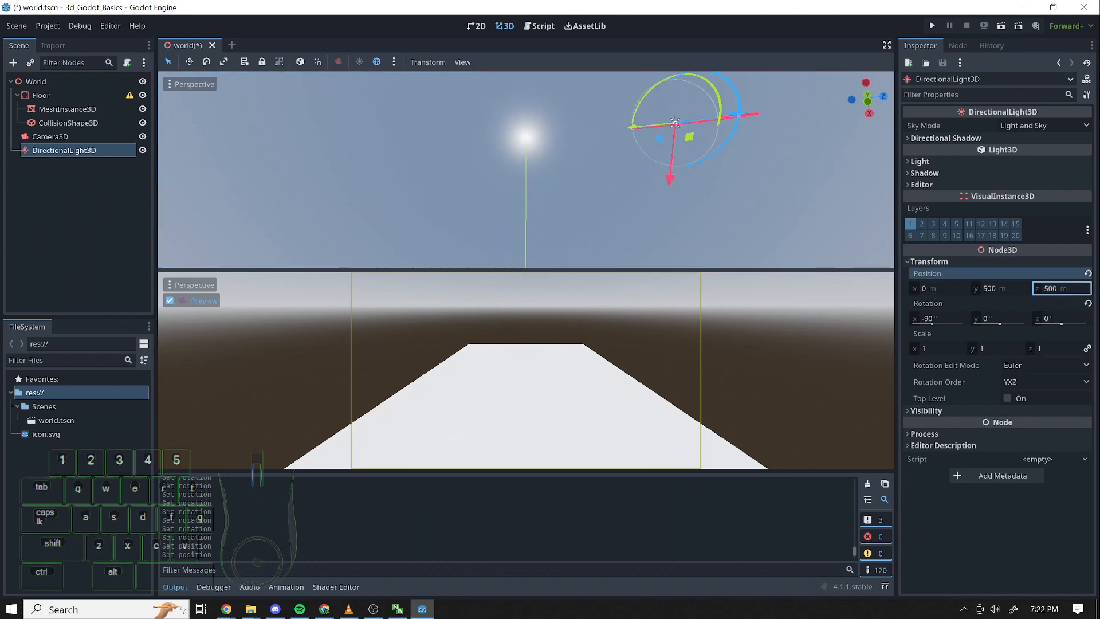
left_click(1072, 289)
type("0")
key("Return")
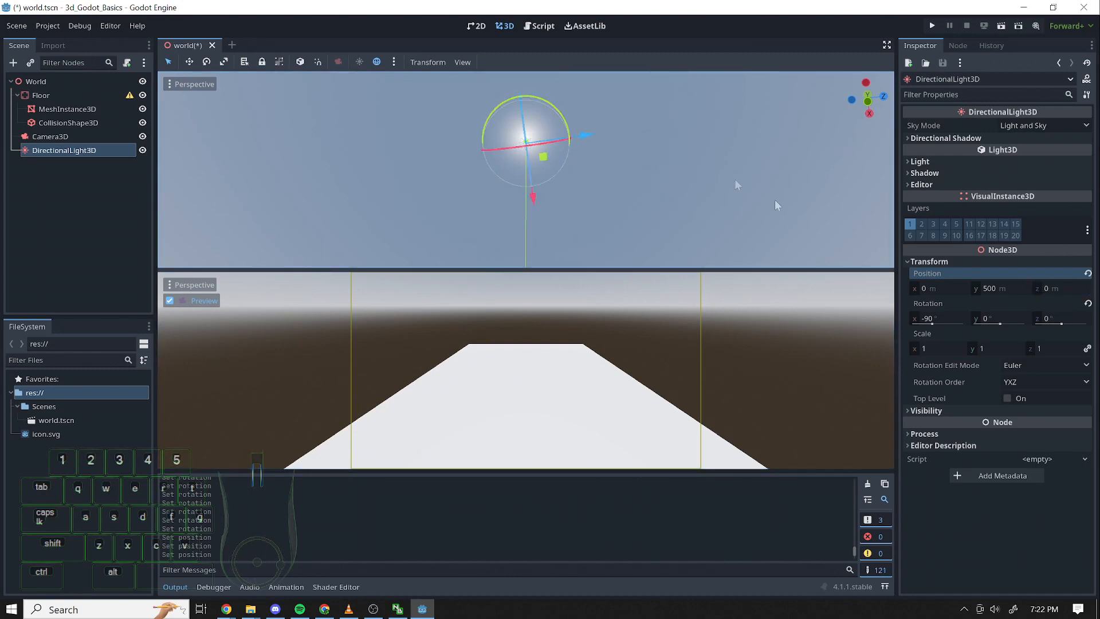
- Lower the DirectionalLight3D to a Y position of 250 m and bring the Floor back into view
left_click(1002, 288)
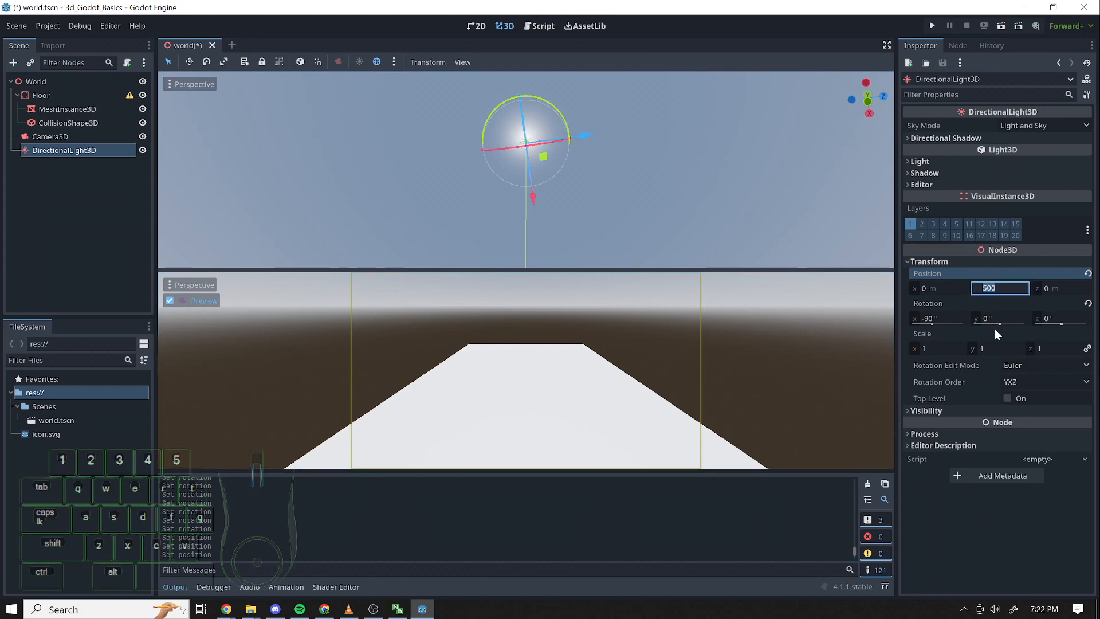
type("250")
key("Return")
right_click_drag(624, 105, 484, 178)
key("a")
key("w")
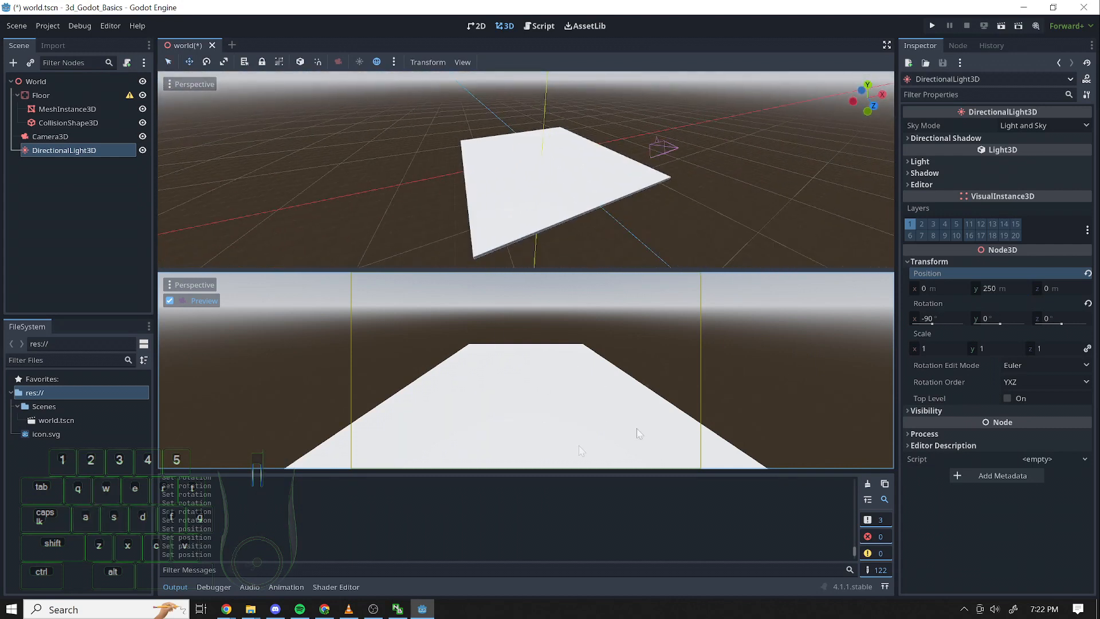
- Run the current scene to check the lighting on the Floor, and close the game window
left_click(1001, 27)
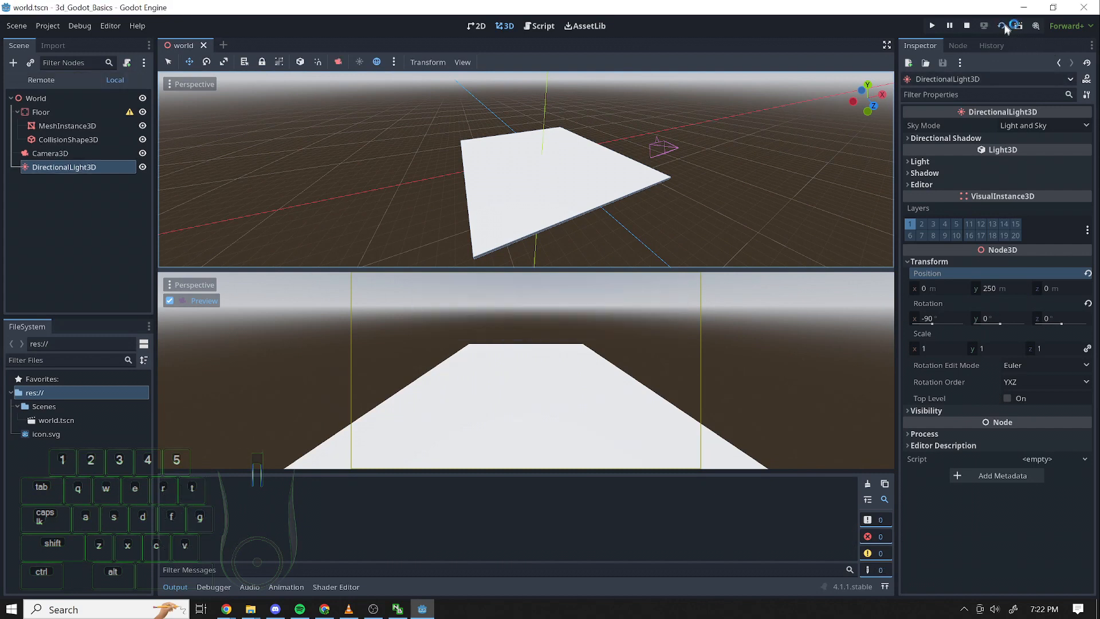
left_click_drag(659, 150, 529, 100)
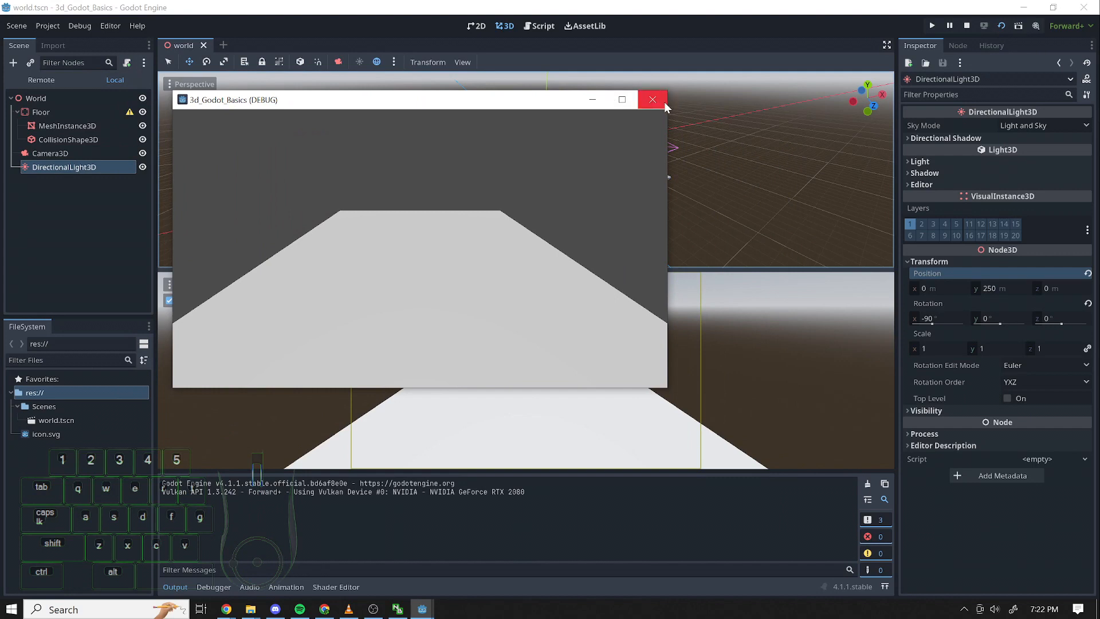
left_click(664, 102)
- Try a Y position of 50 m for the DirectionalLight3D, test-run the current scene, and close the game window
left_click(1005, 289)
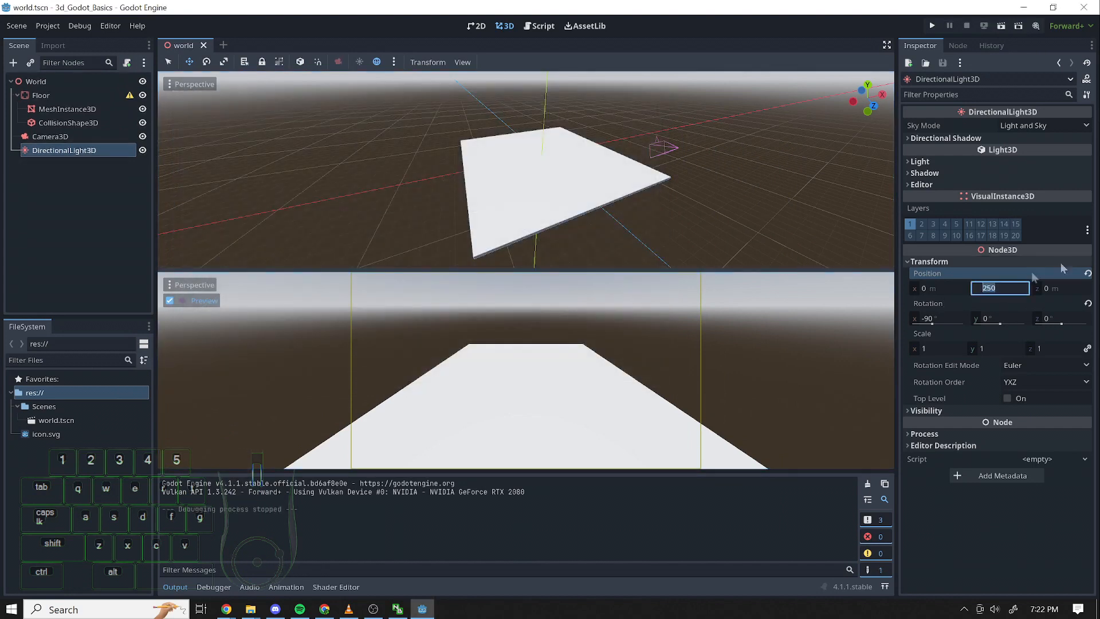
key("Return")
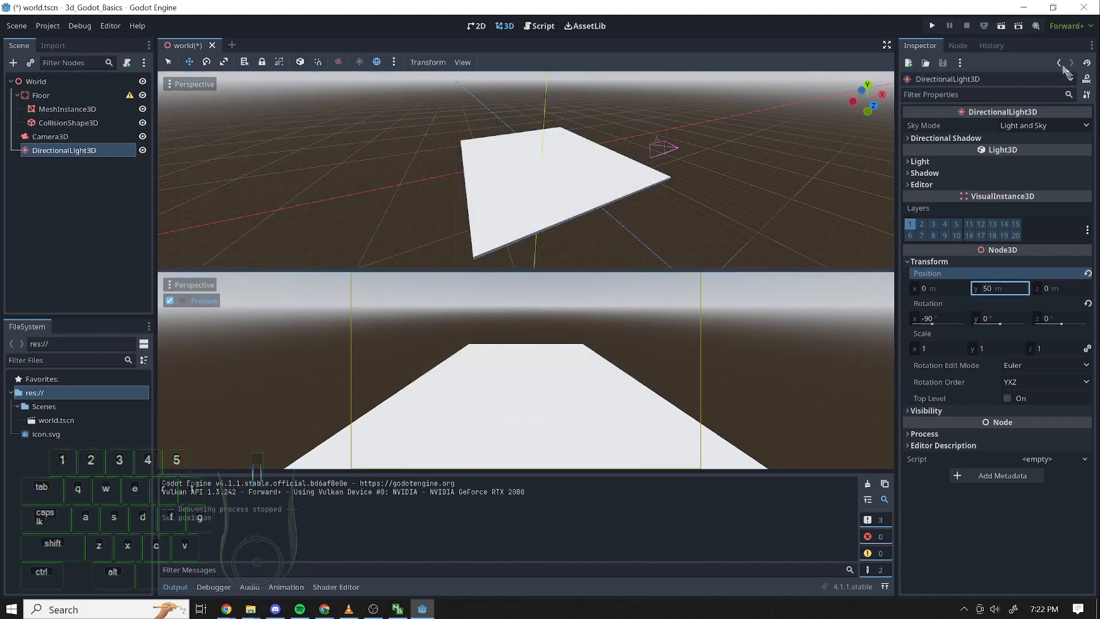
left_click(1001, 25)
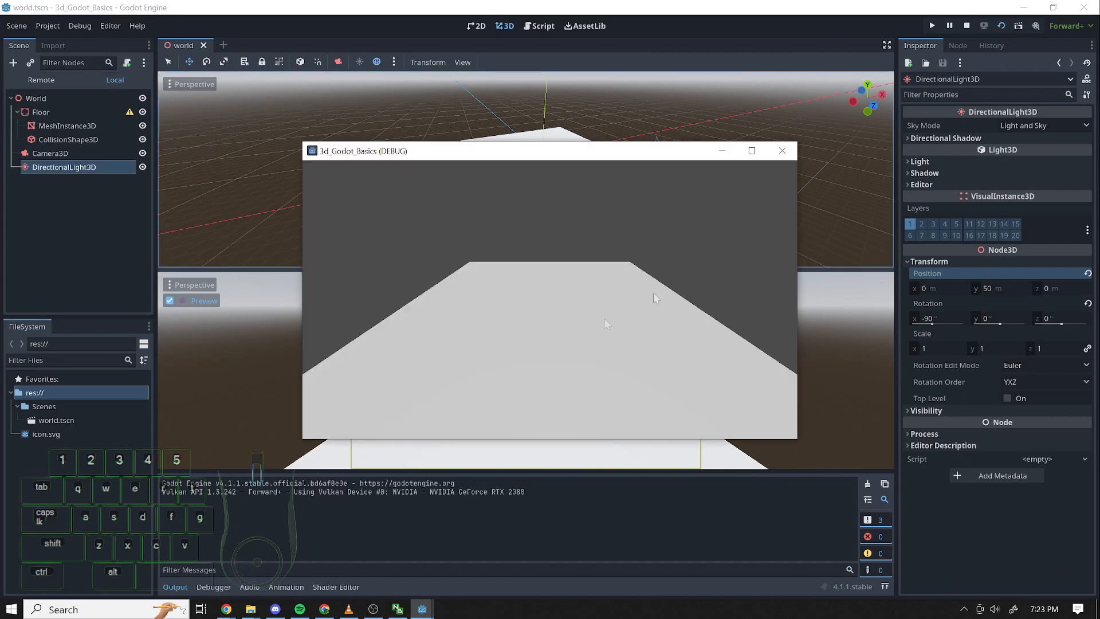
left_click(780, 152)
- Try a Y position of 5 m for the DirectionalLight3D, test-run the current scene, and close the game window
left_click(991, 291)
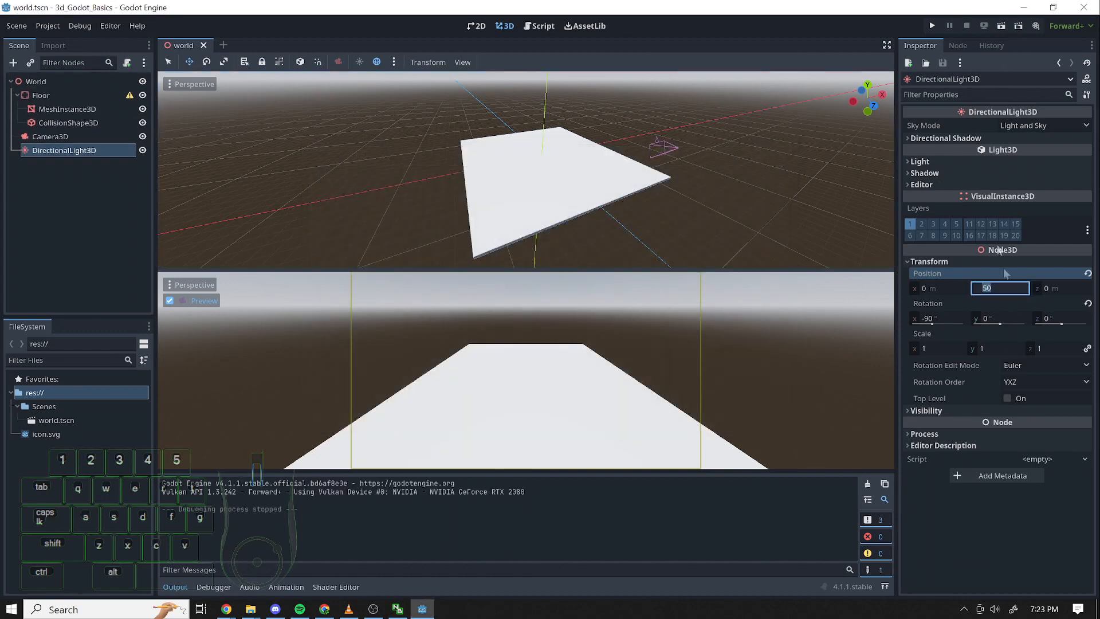
type("5")
key("Return")
left_click(1001, 26)
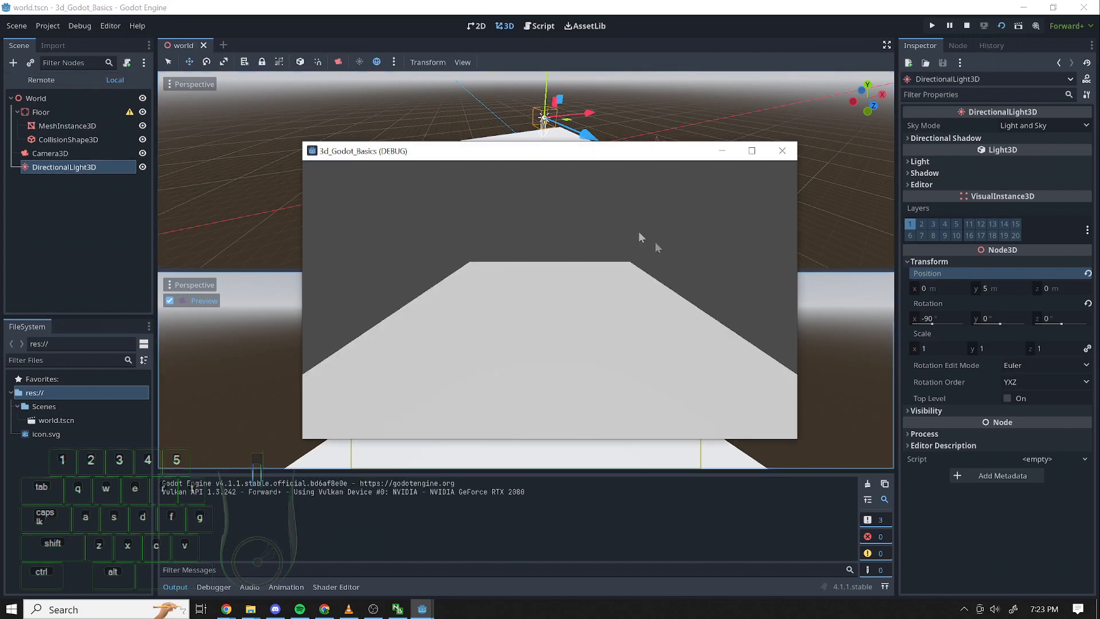
left_click(783, 151)
- Set the DirectionalLight3D's Y position to 25 m
left_click(992, 292)
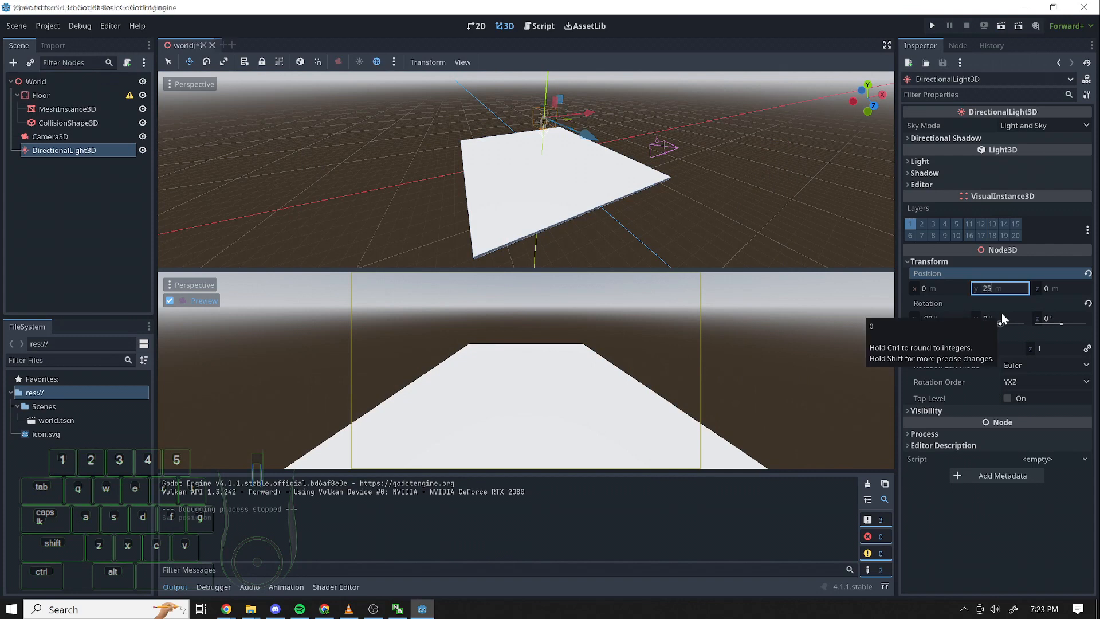
- Examine the lit Floor and the light's placement from several sides by flying around the scene
right_click_drag(709, 202, 565, 166)
key("d")
key("w")
key("d")
key("s")
key("a")
key("e")
key("a")
key("w")
key("d")
key("q")
key("w")
key("a")
right_click_drag(718, 166, 613, 192)
key("d")
key("w")
key("s")
key("a")
key("d")
key("a")
key("w")
key("s")
key("q")
key("d")
key("s")
key("q")
key("s")
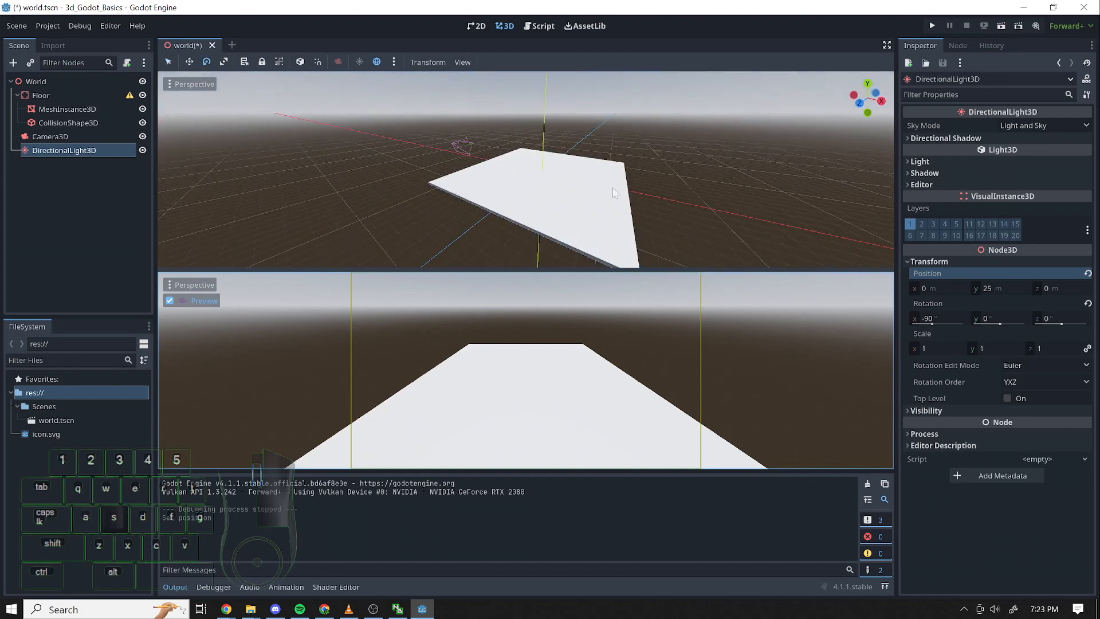